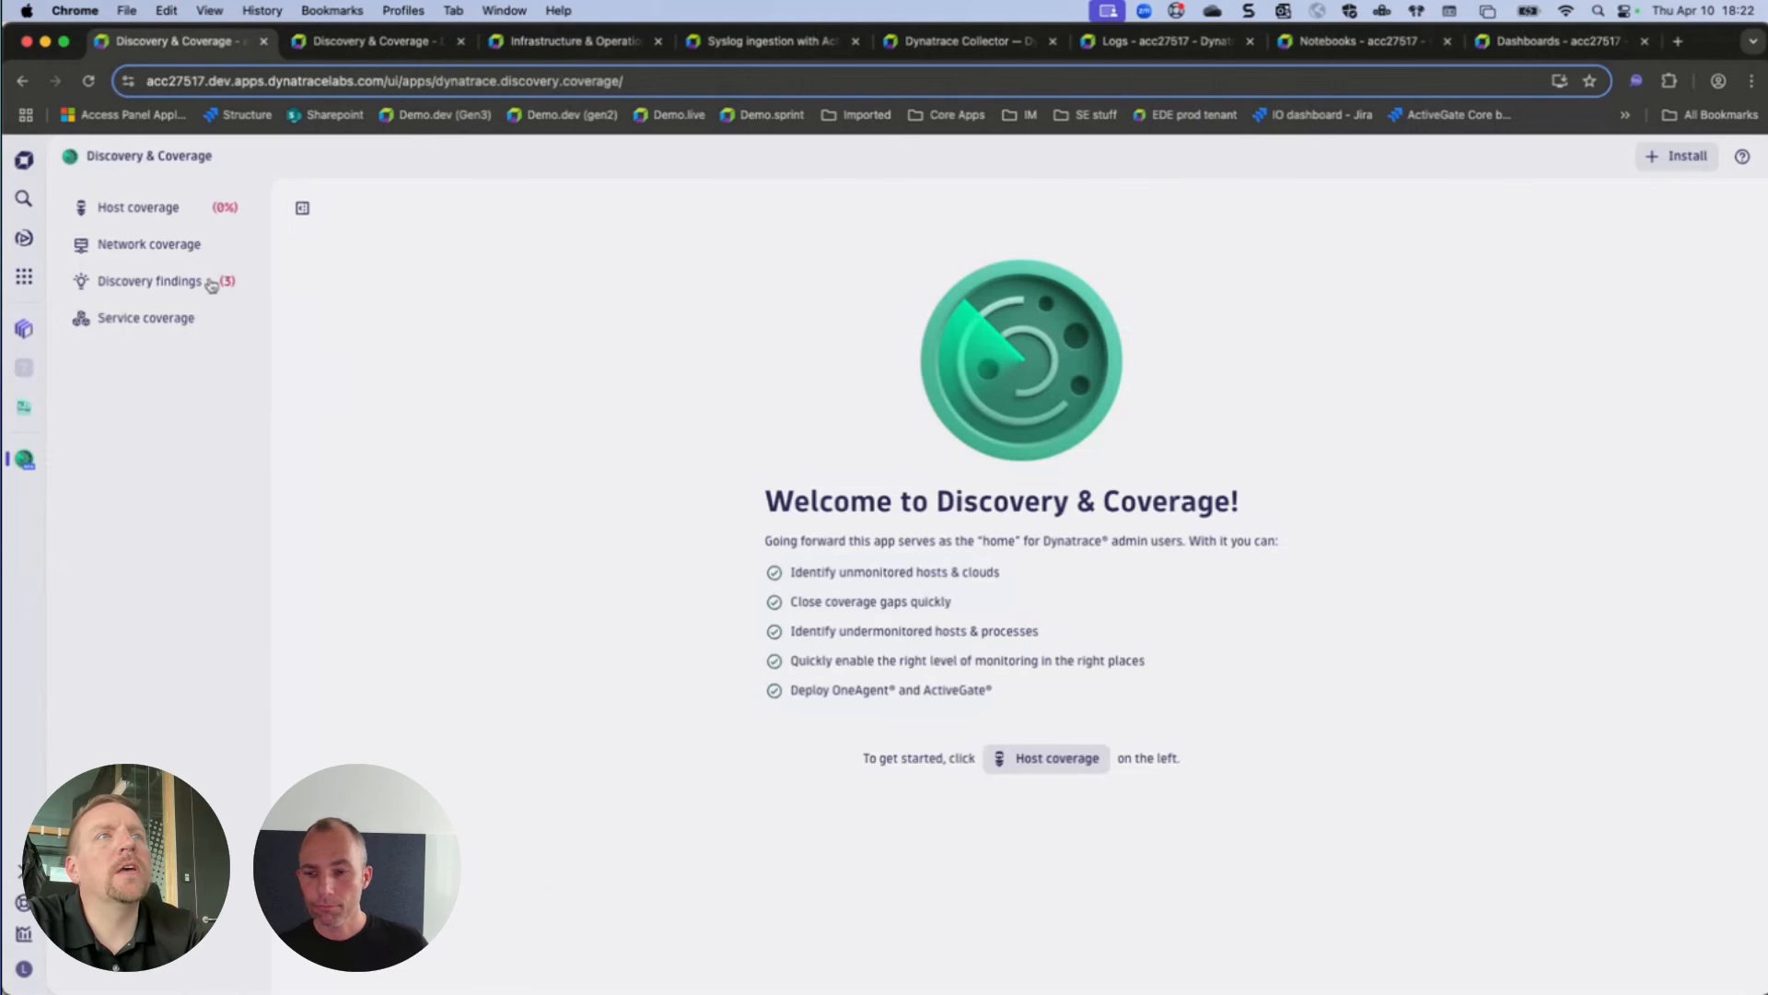
Start a new SNMP Autodiscovery monitoring configuration from the network coverage page, using the default ActiveGate group.
click(140, 250)
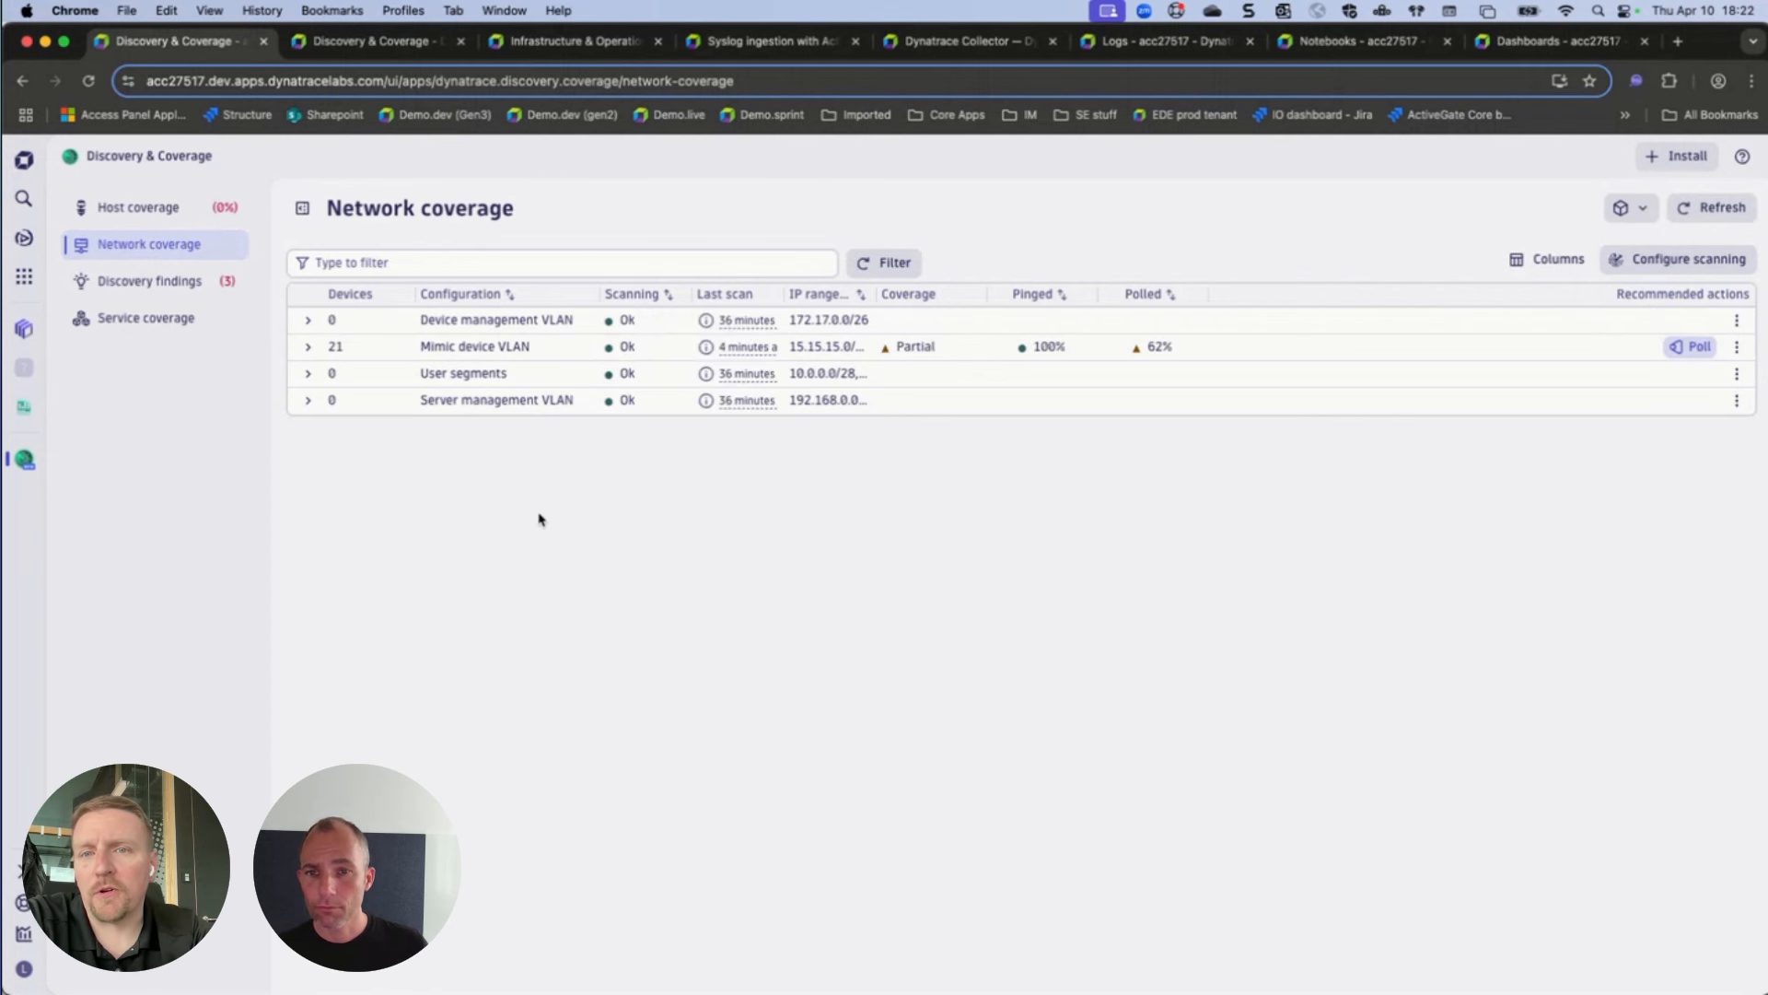
click(1638, 265)
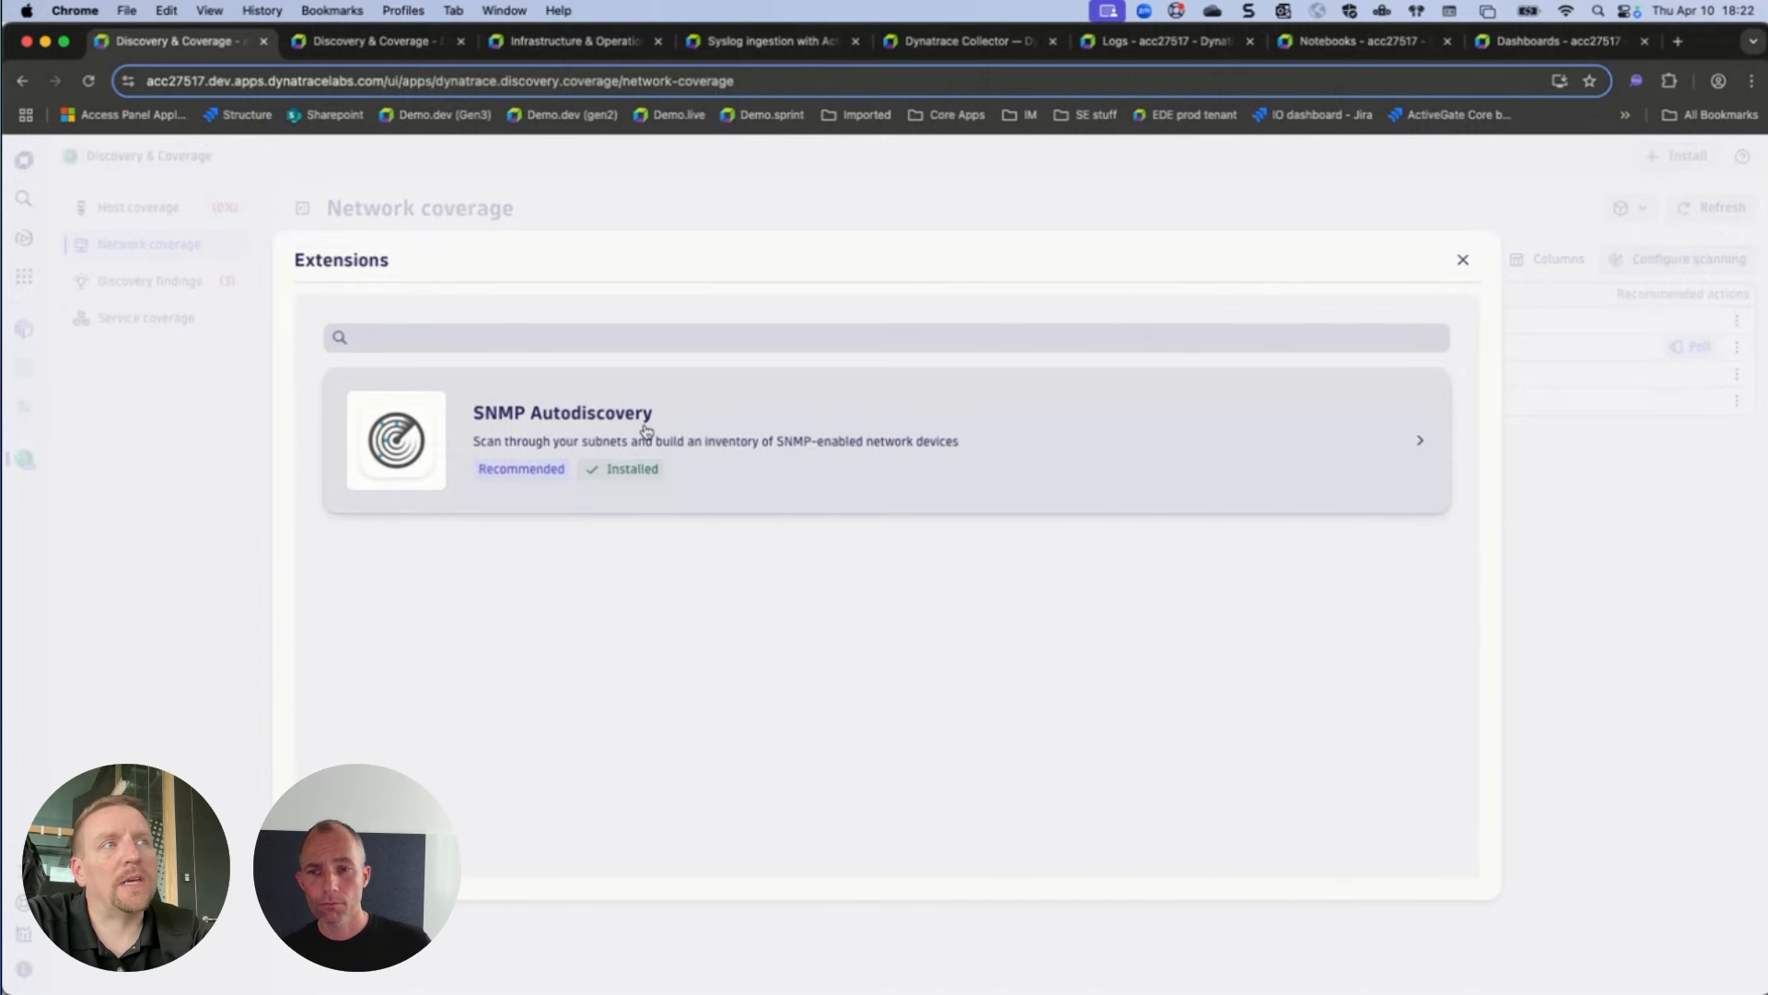
click(686, 431)
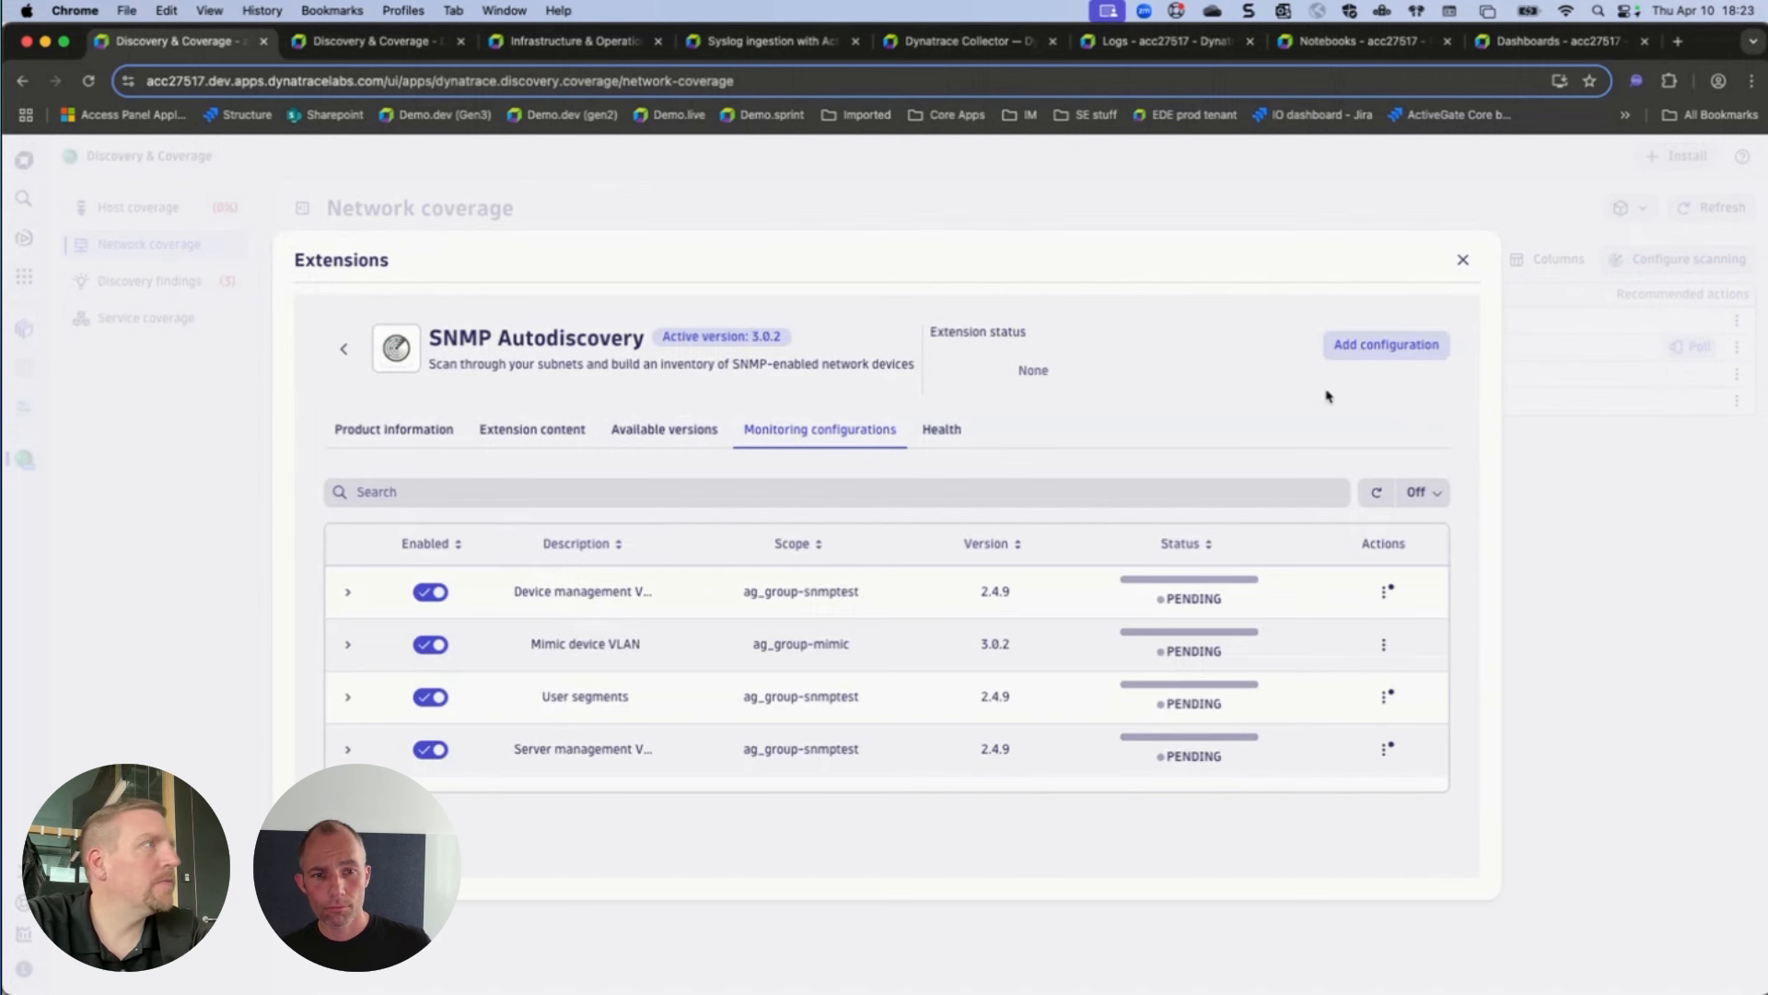
click(1372, 349)
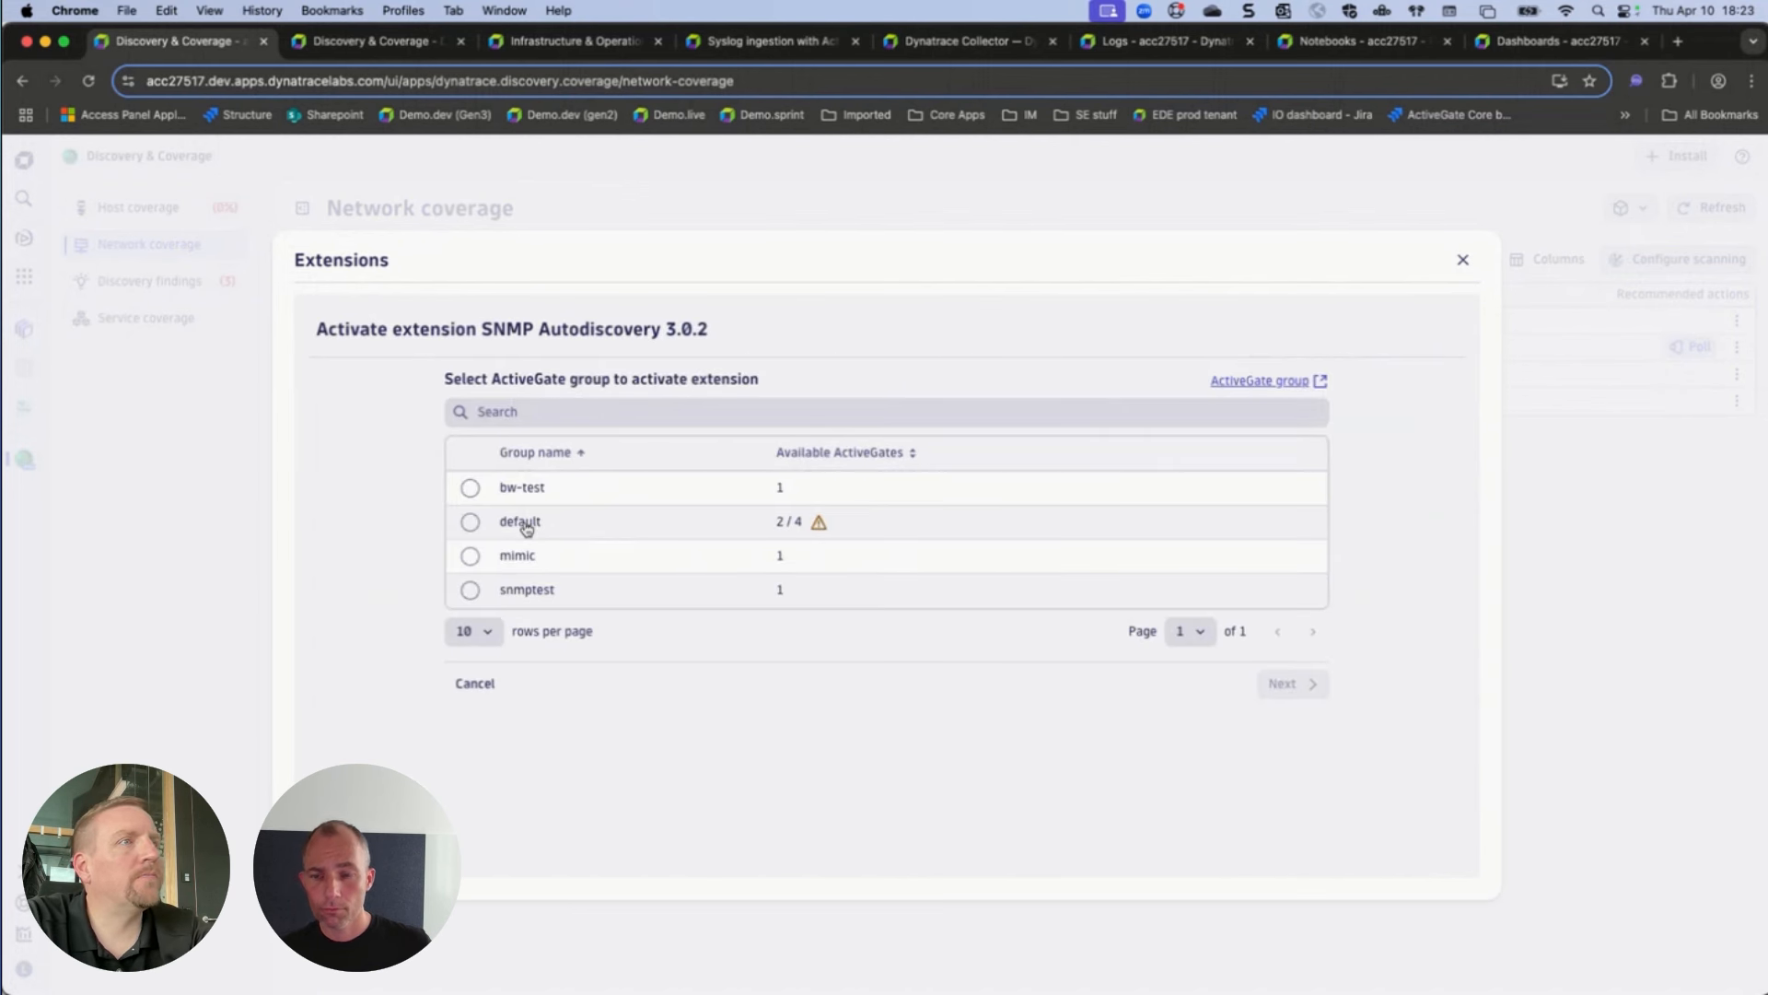
click(475, 529)
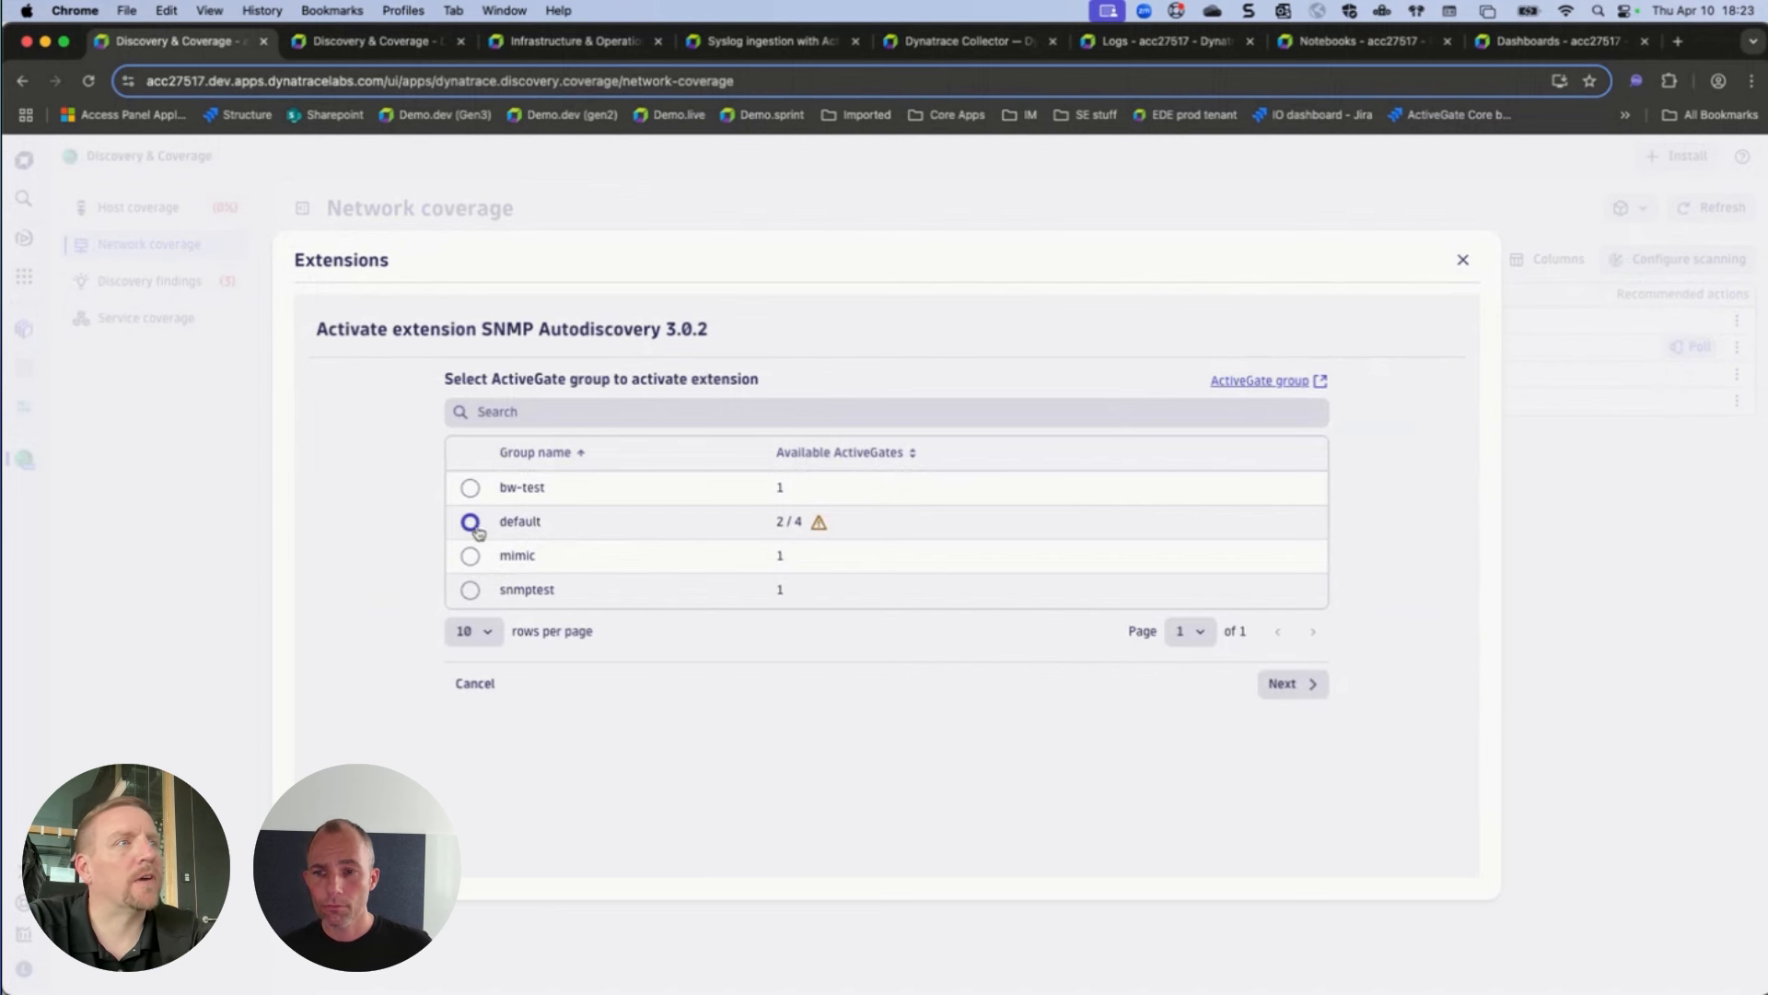
click(1298, 686)
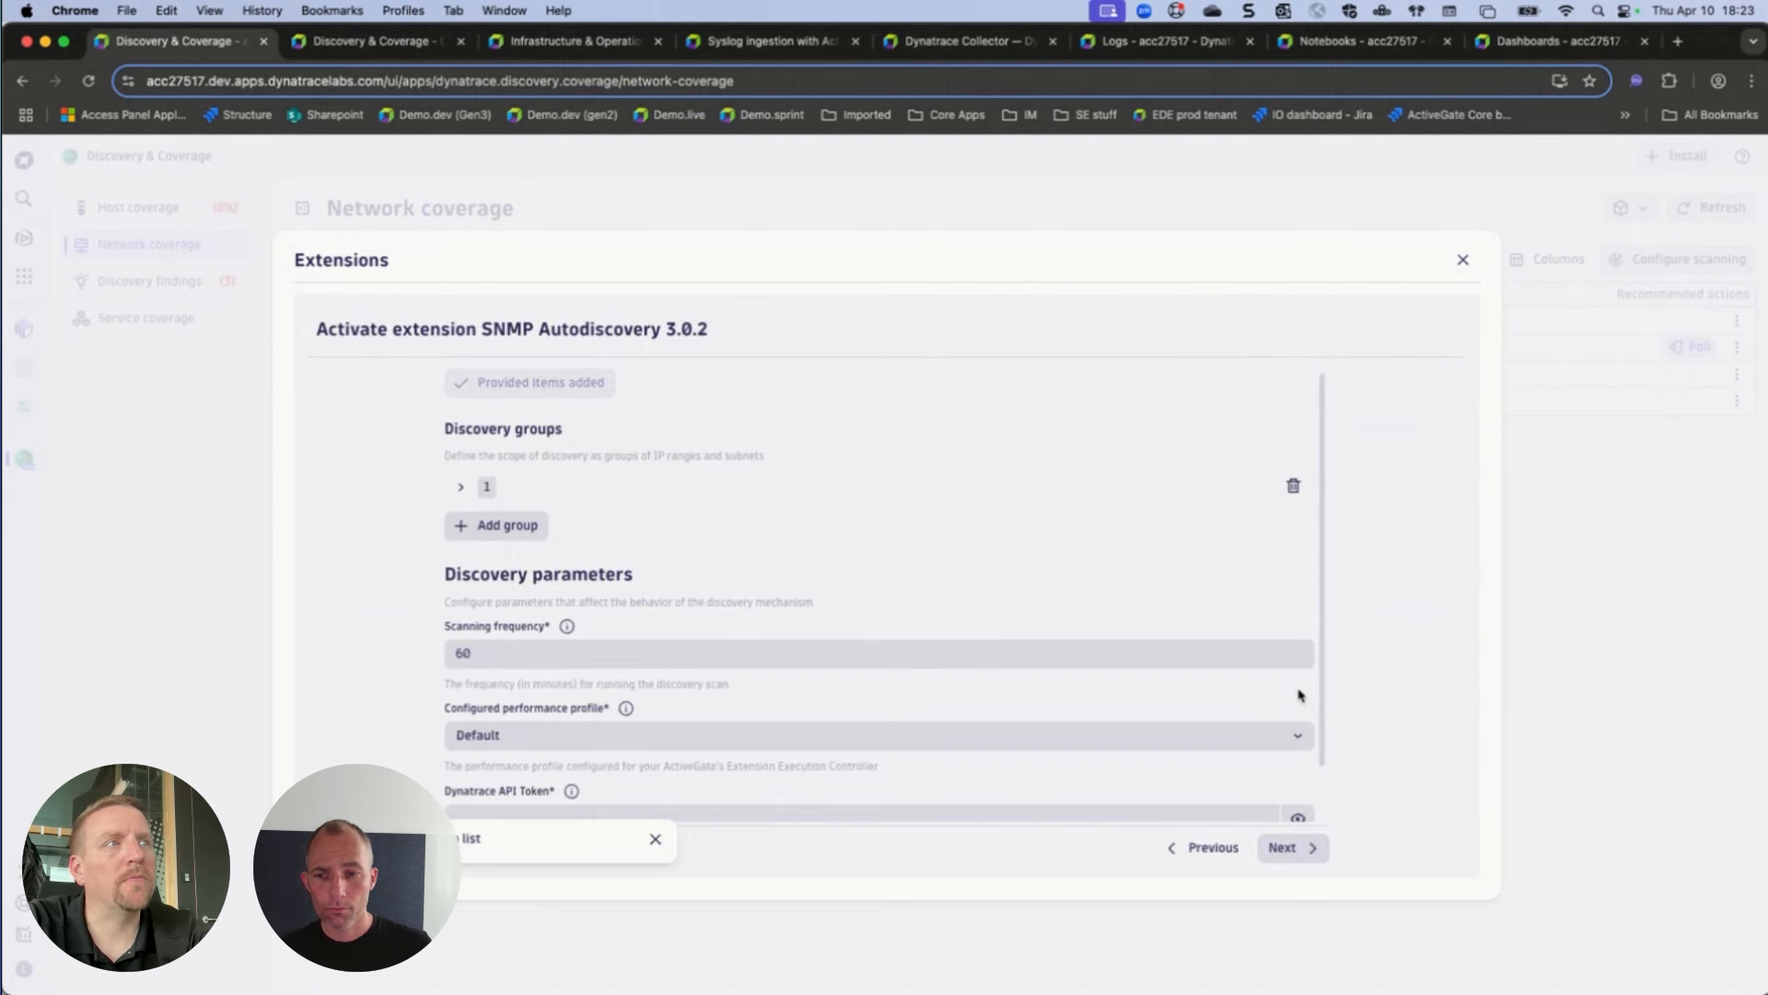
Add a discovery group with network segment "Device mgmt vlan" and the address subnet 10.1.1.0/24.
click(508, 525)
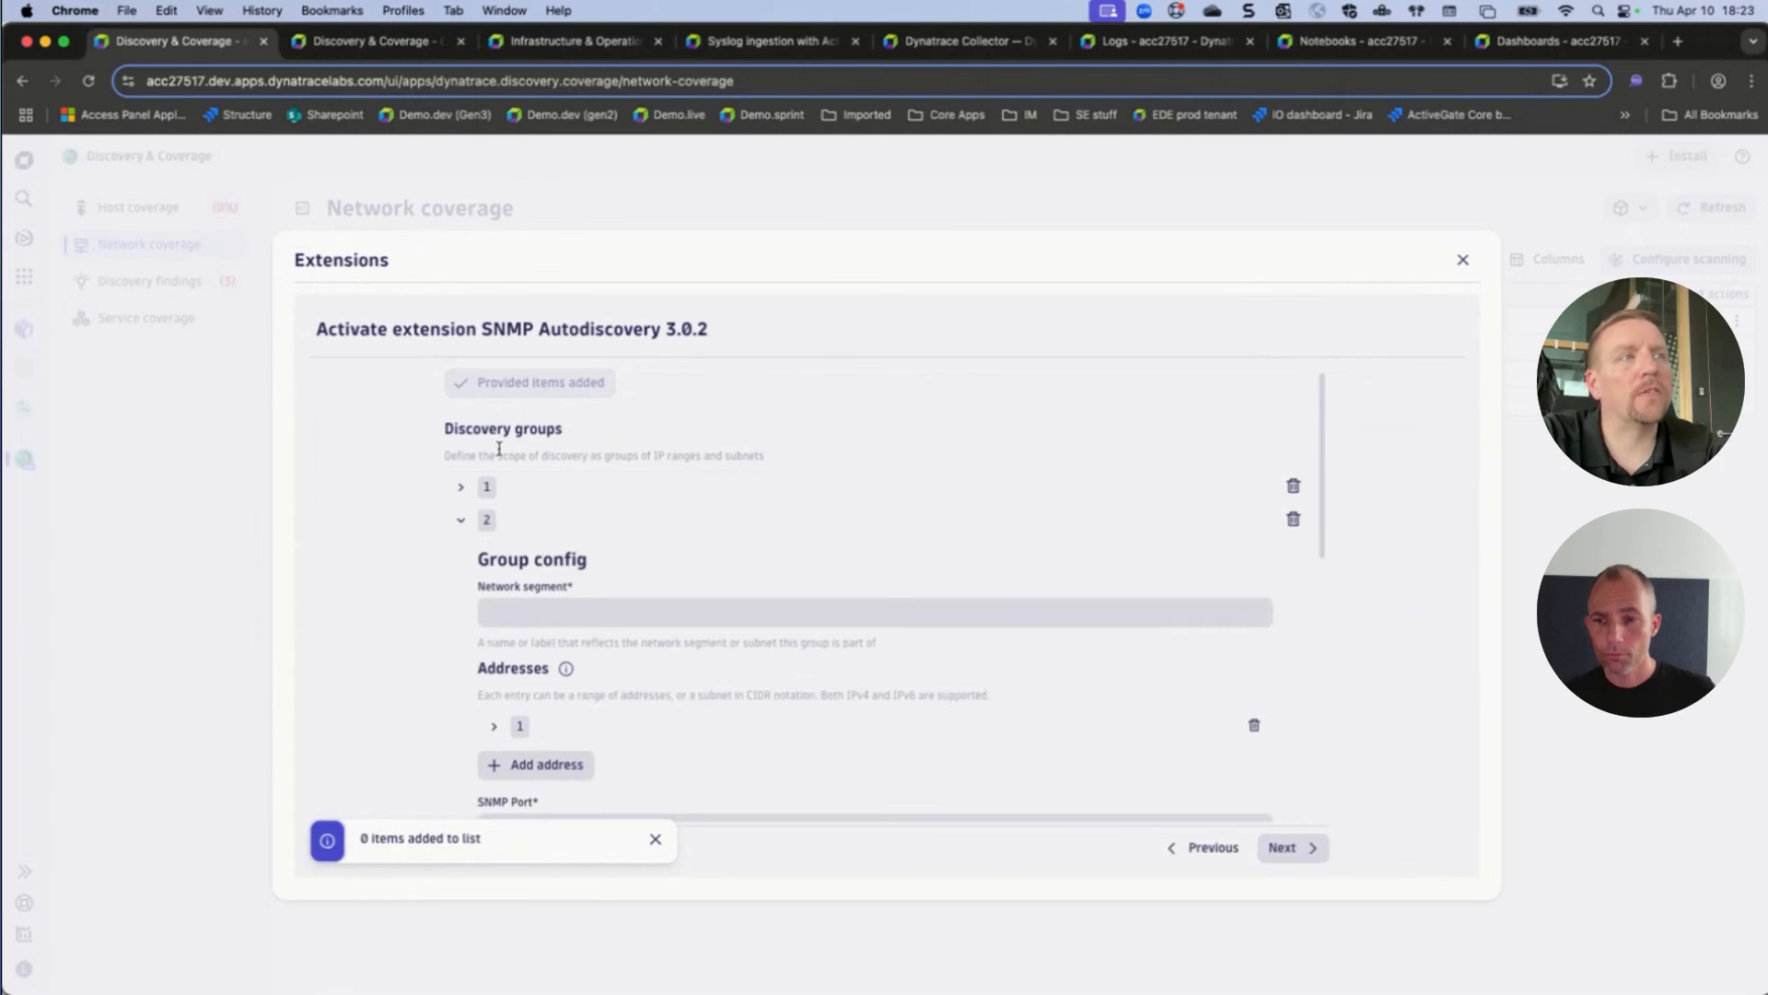
click(548, 611)
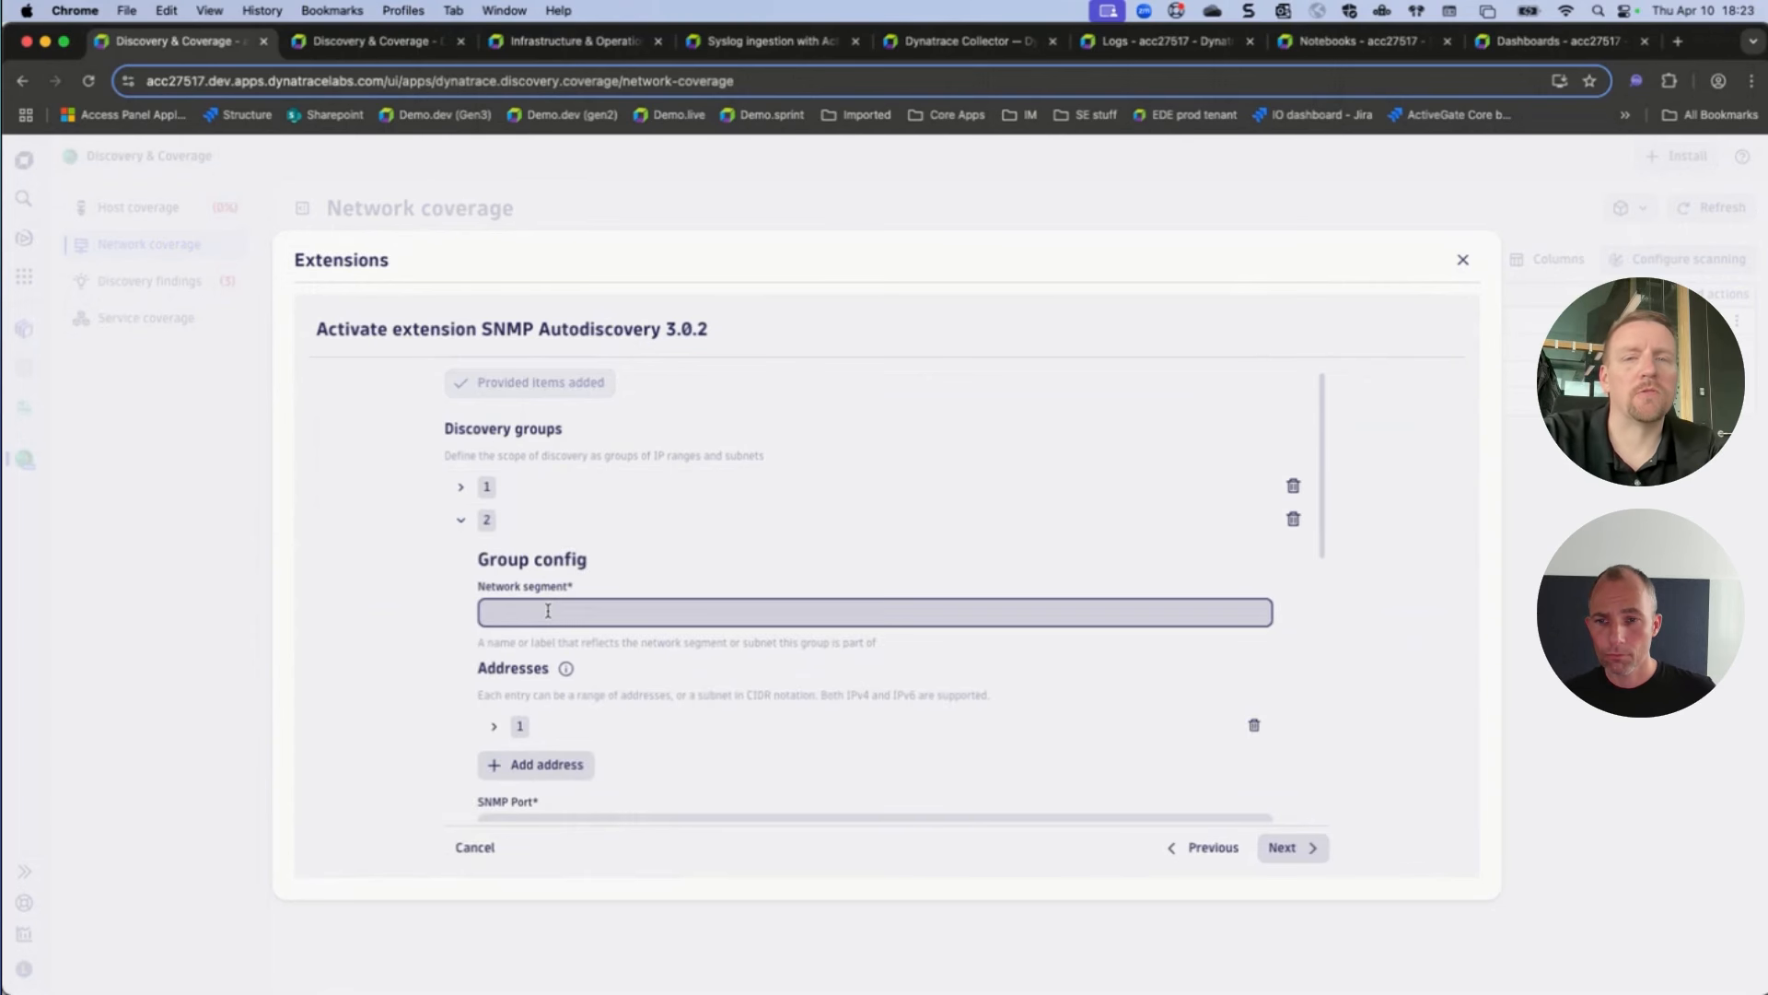
text(Dev)
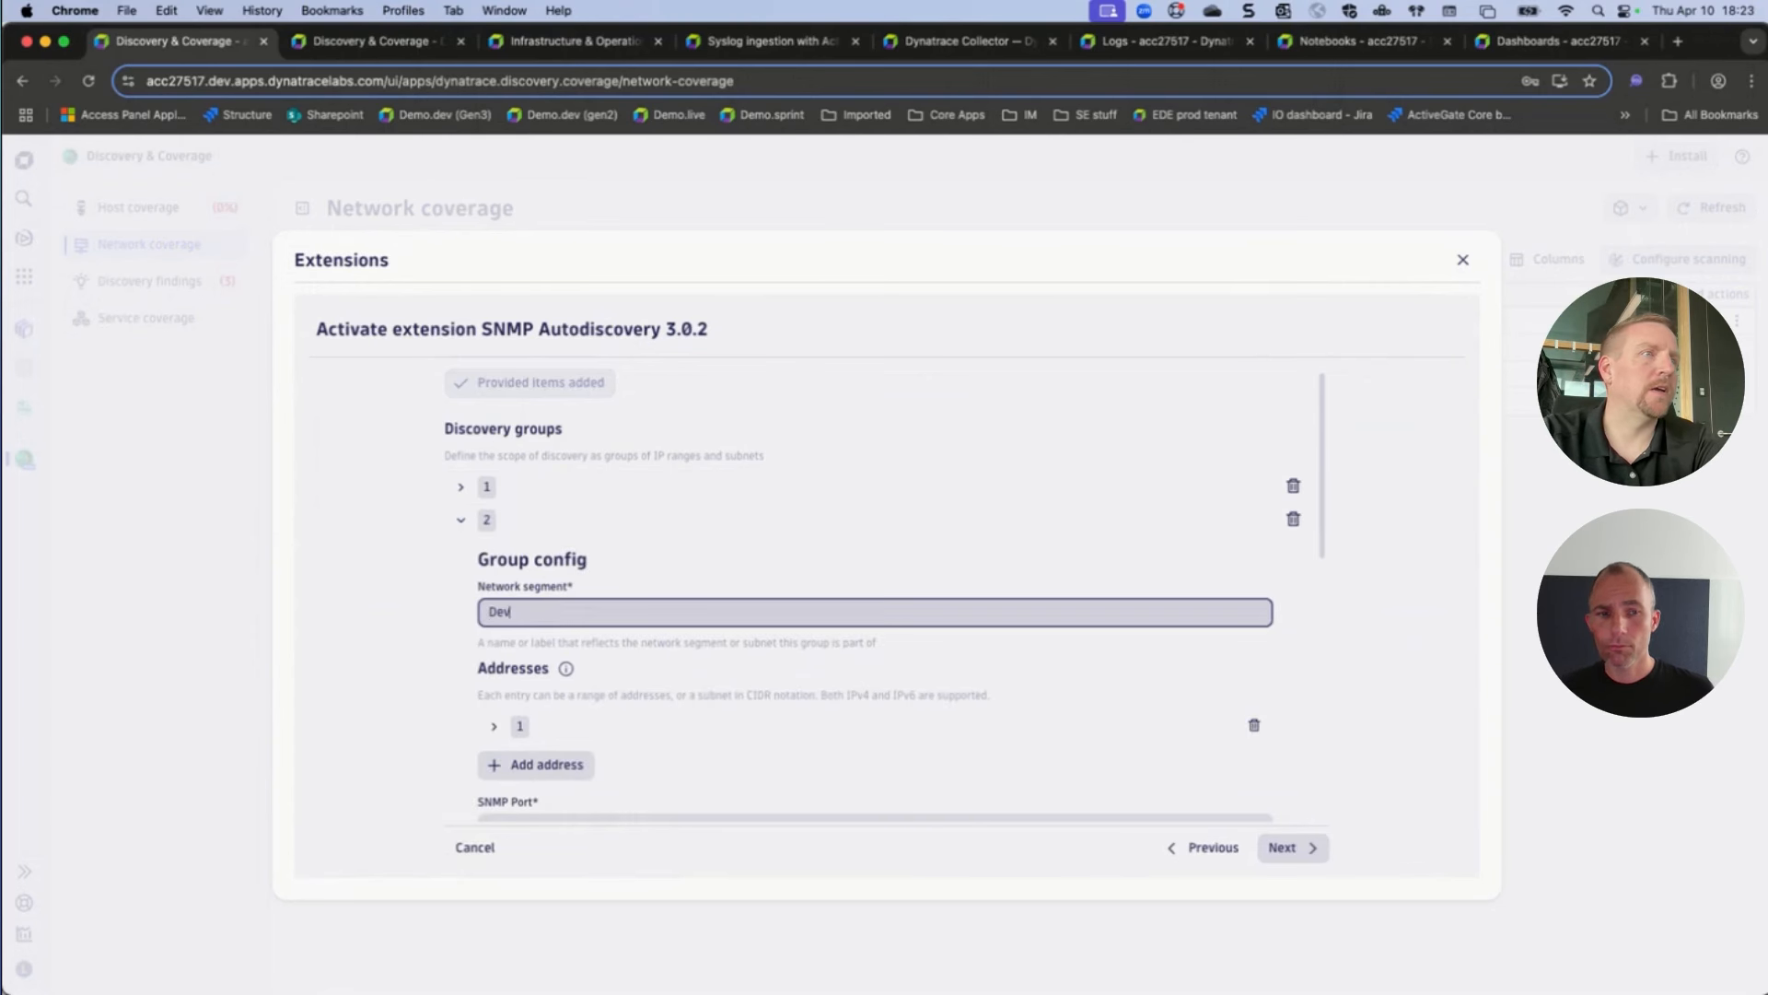
text(ice mgmt)
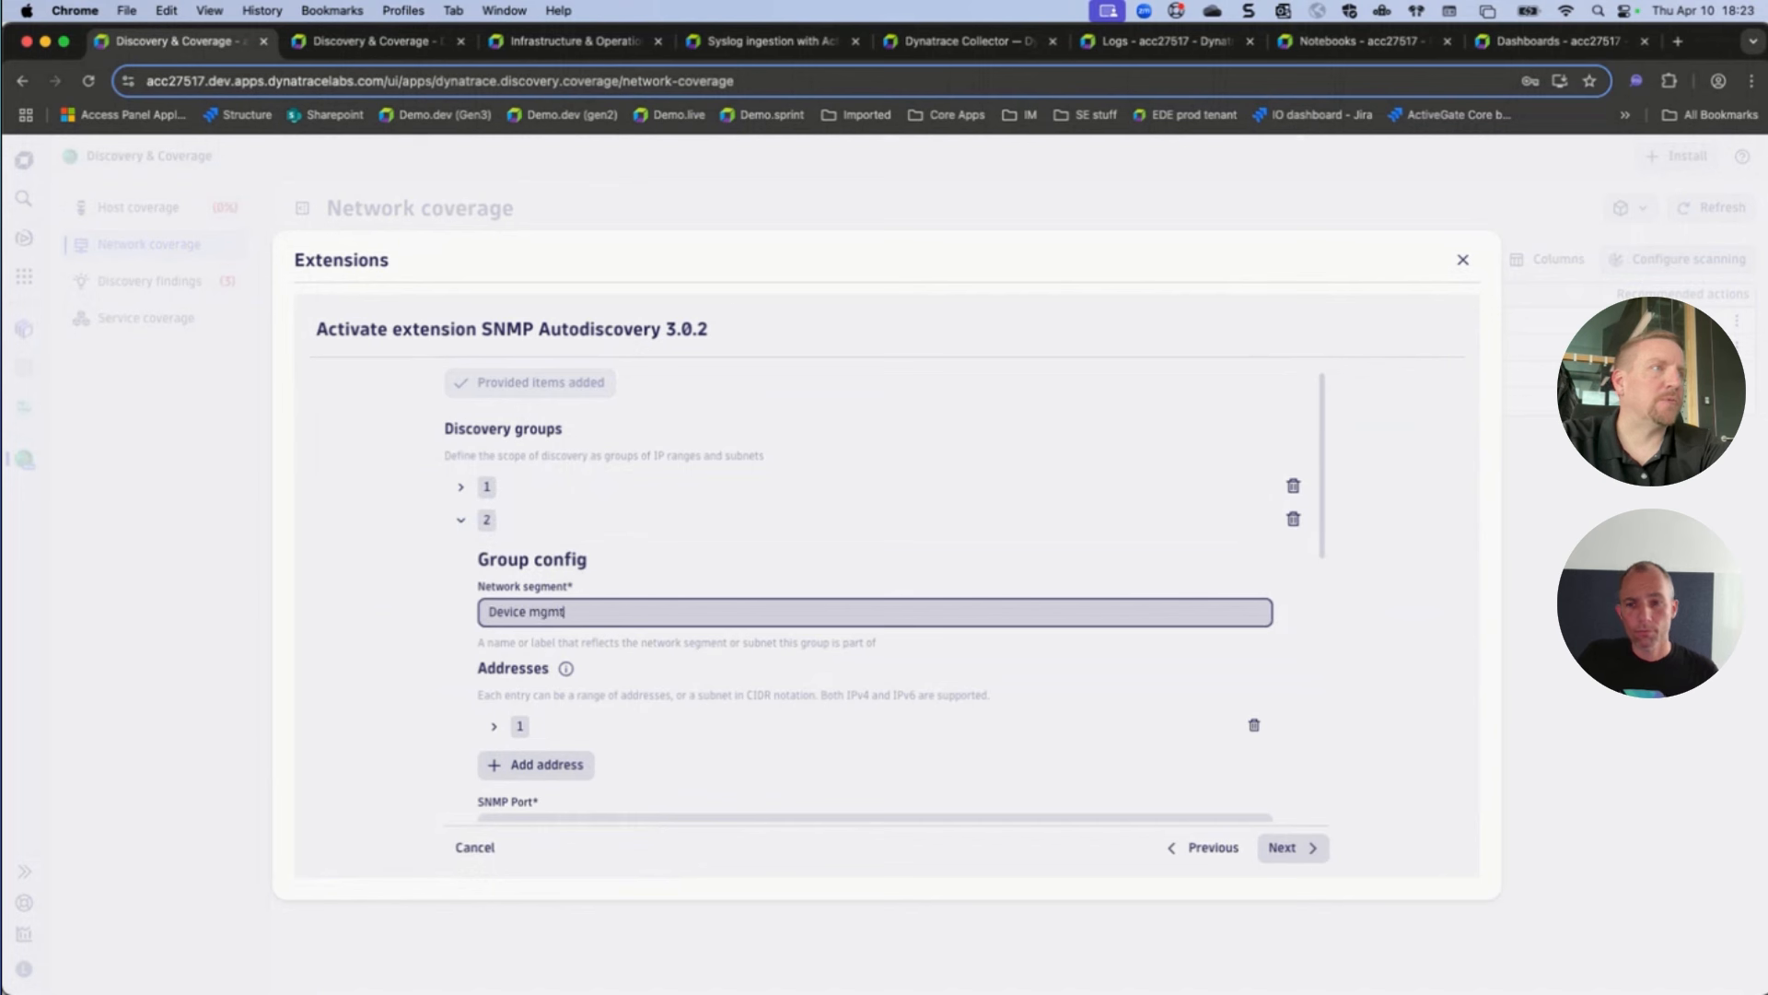
text( vlan)
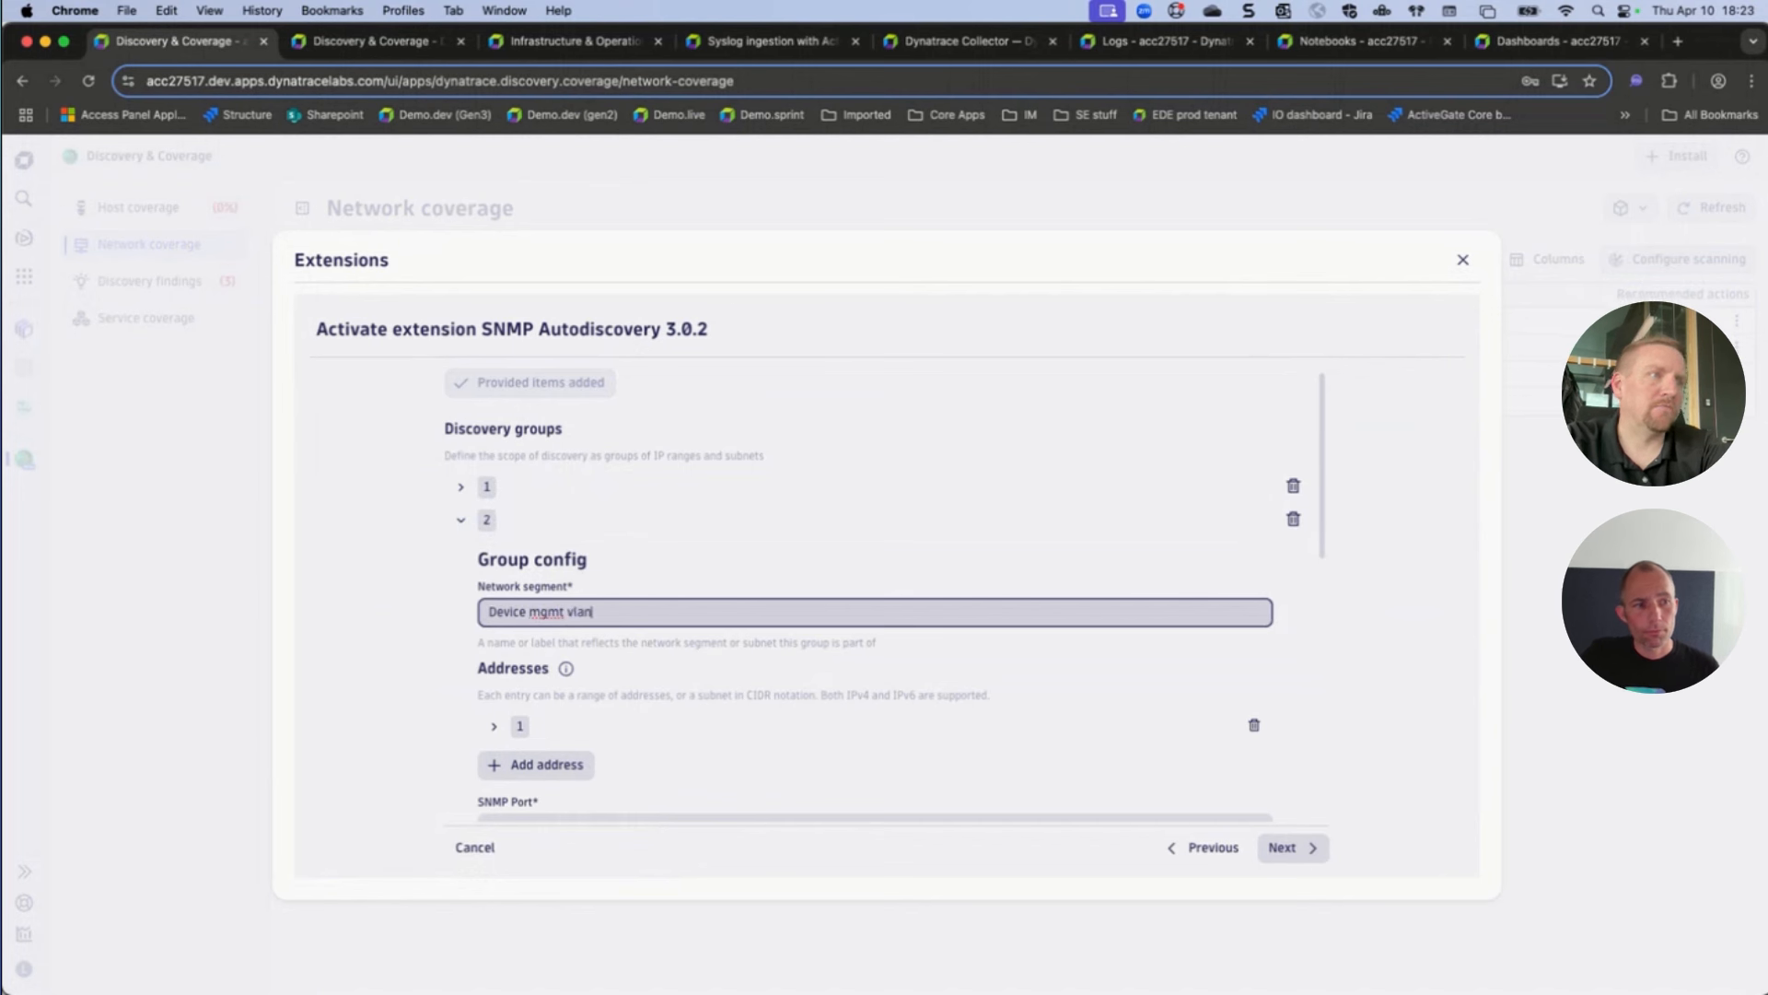
click(520, 724)
click(575, 780)
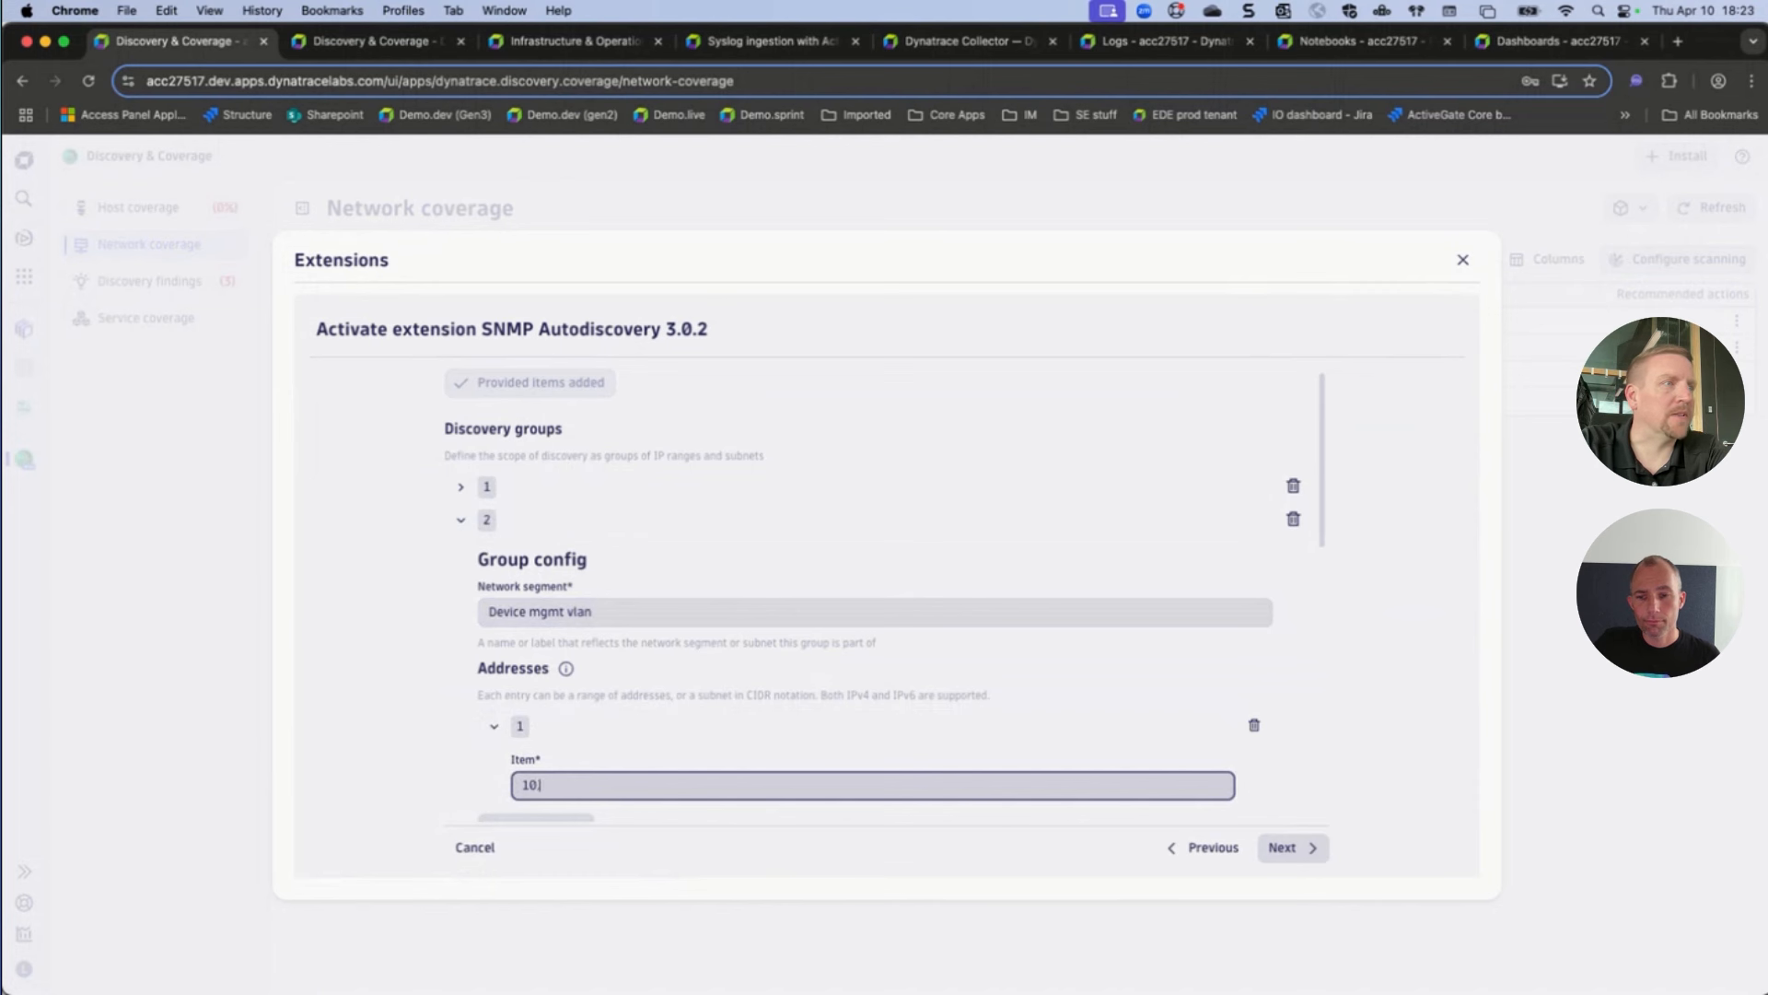
text(10.1.1.0/24)
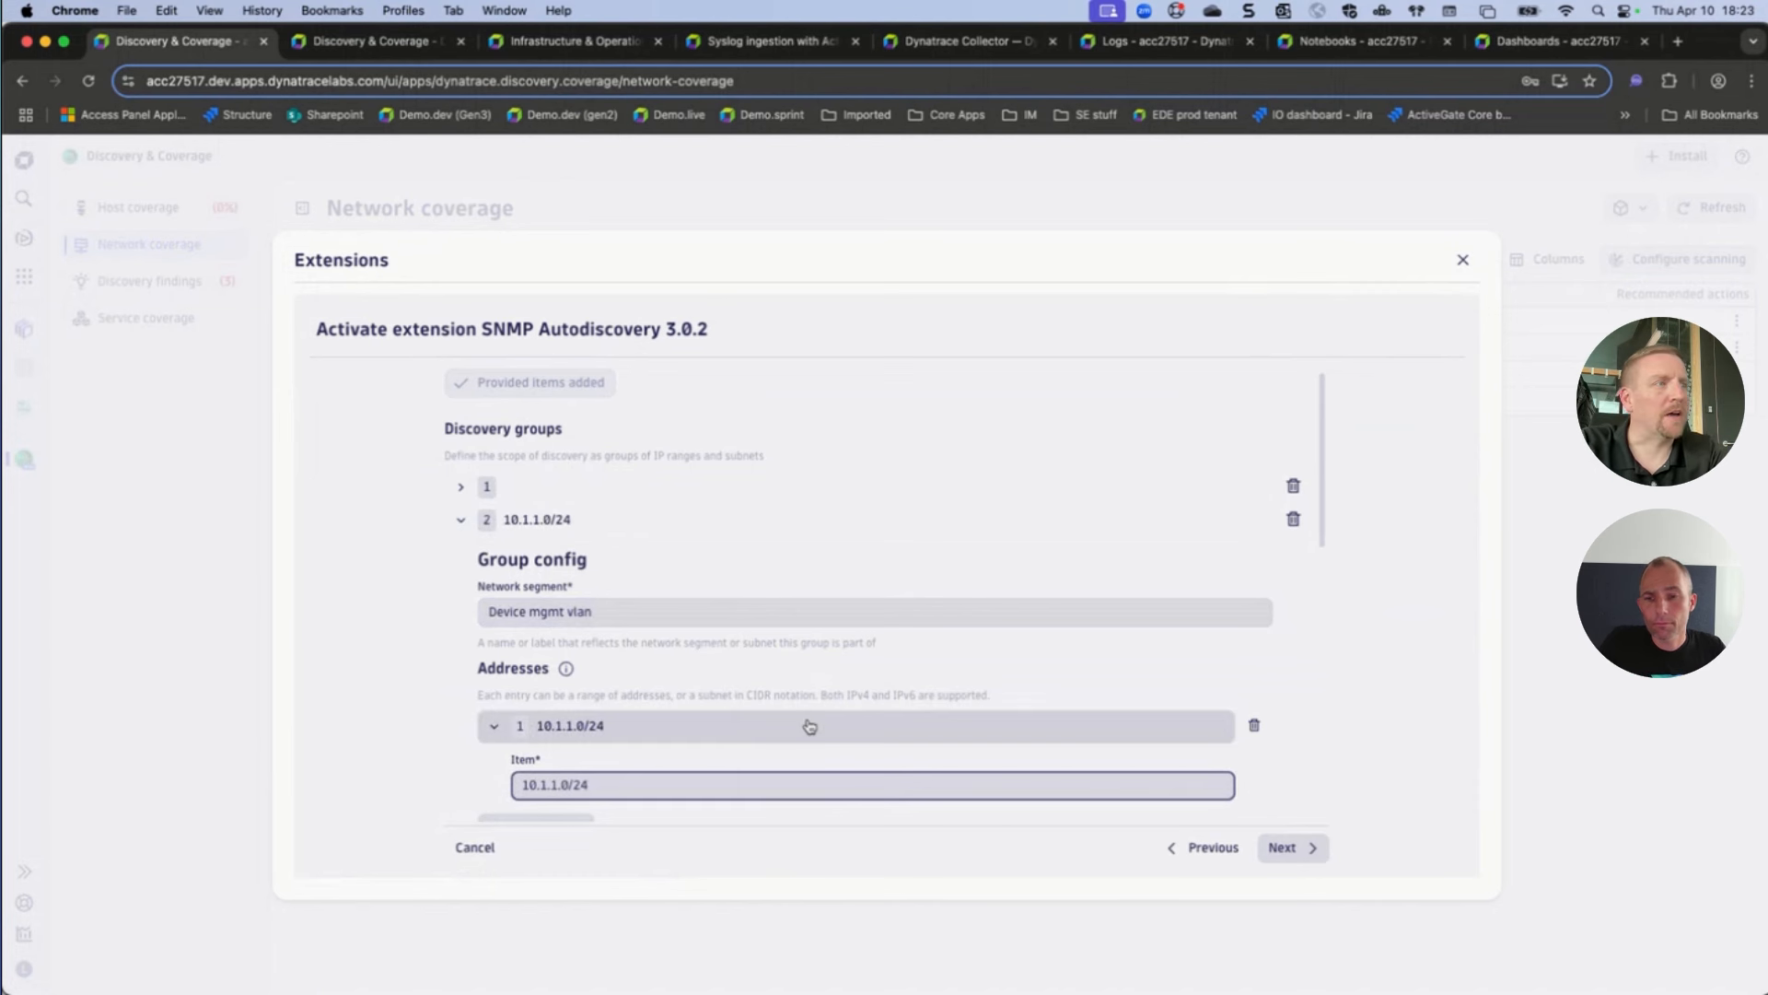
Enable the credential vault for the group's SNMP credentials, and discard the configuration along with the browser's password-saving offer.
scroll(810, 726, down, 10)
scroll(809, 727, up, 2)
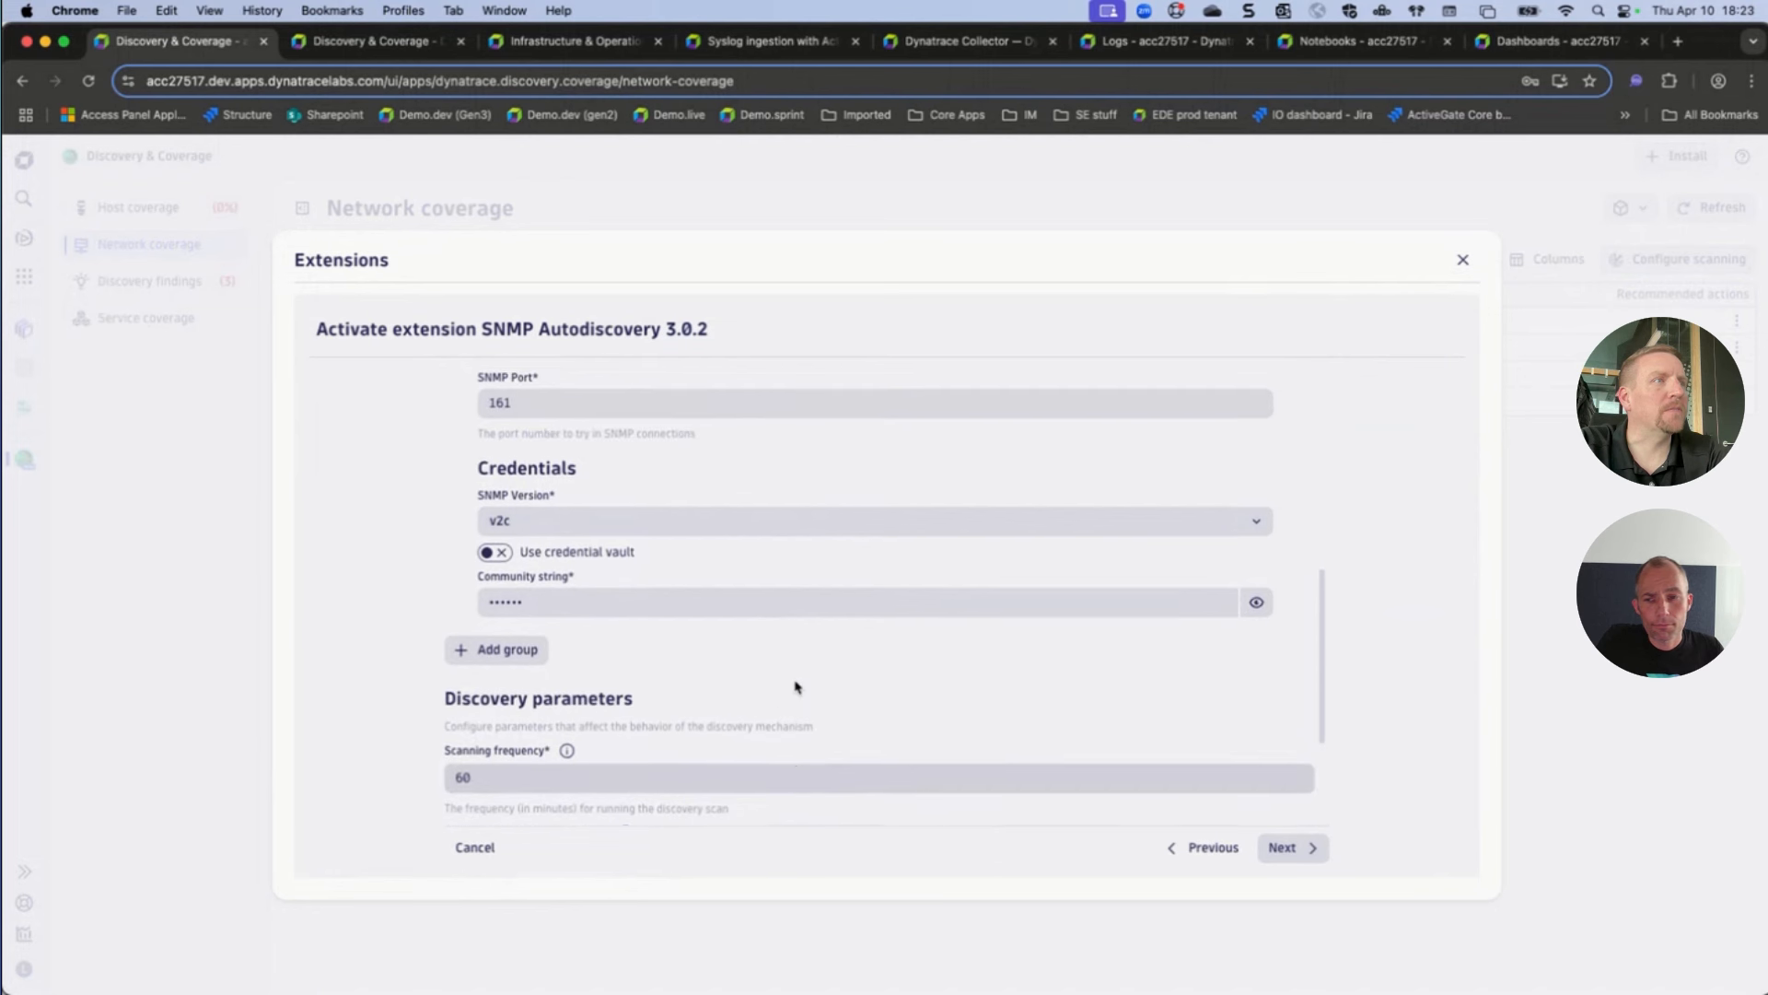
click(496, 568)
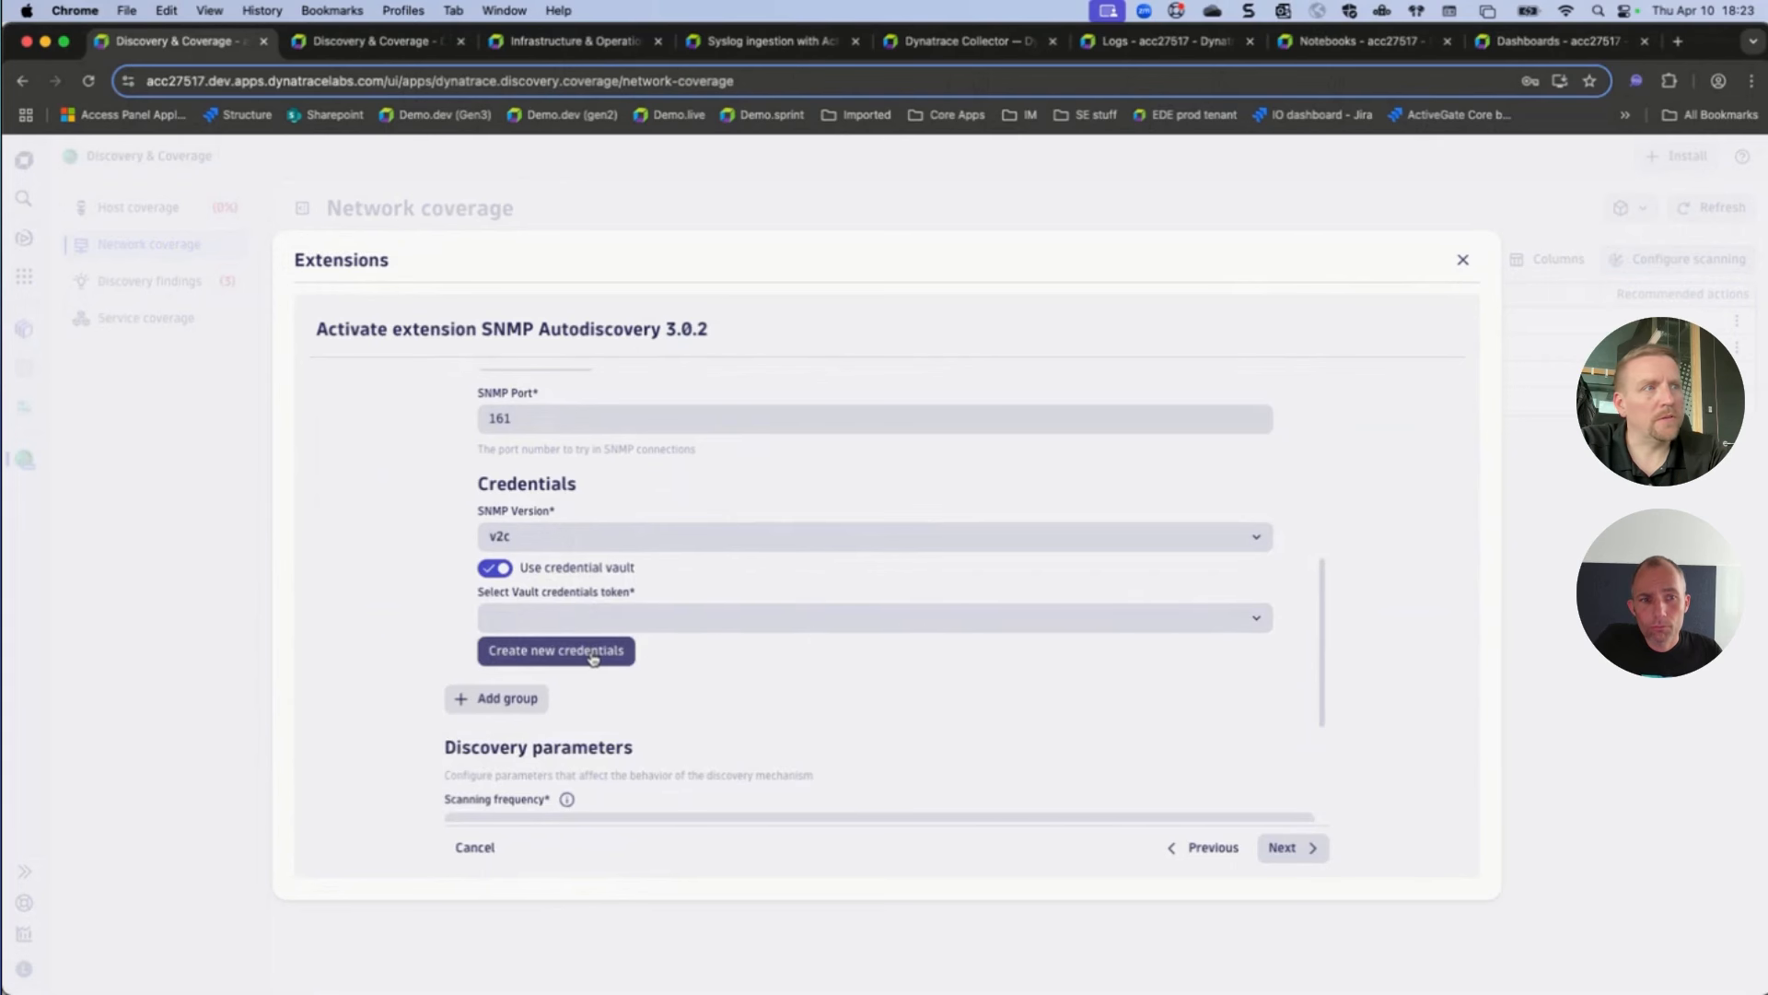
scroll(906, 692, down, 5)
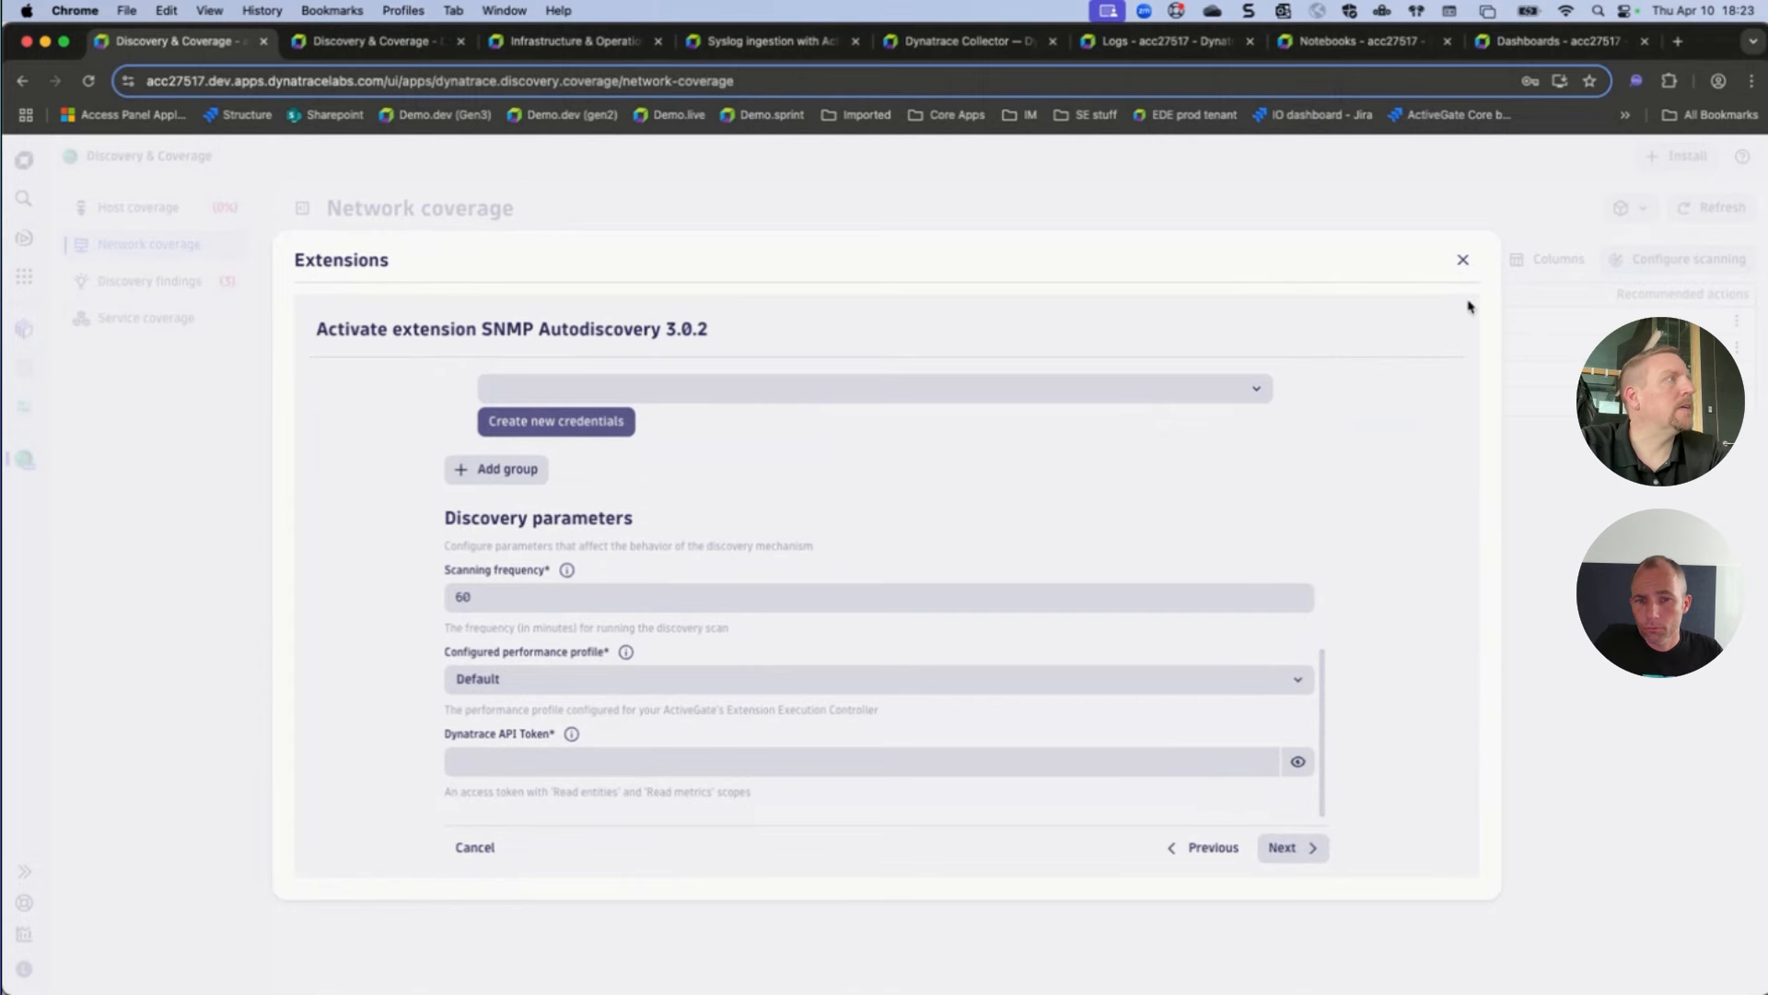
click(1463, 259)
click(1039, 193)
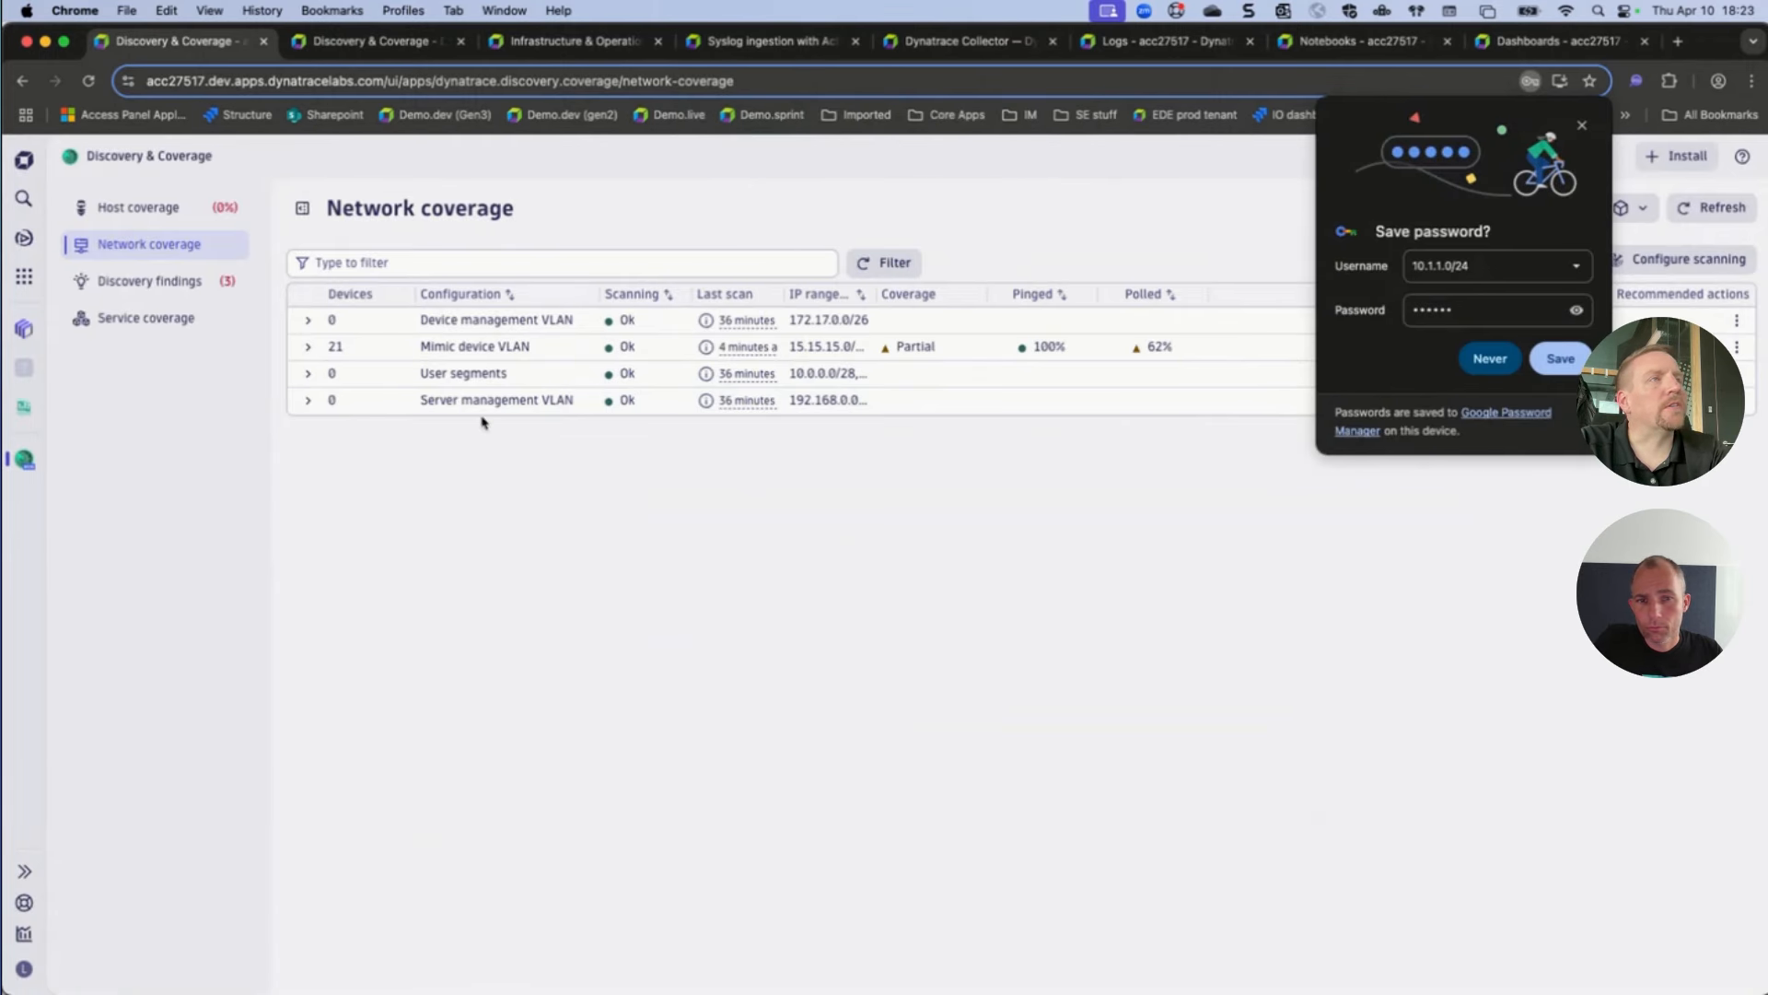
click(1582, 126)
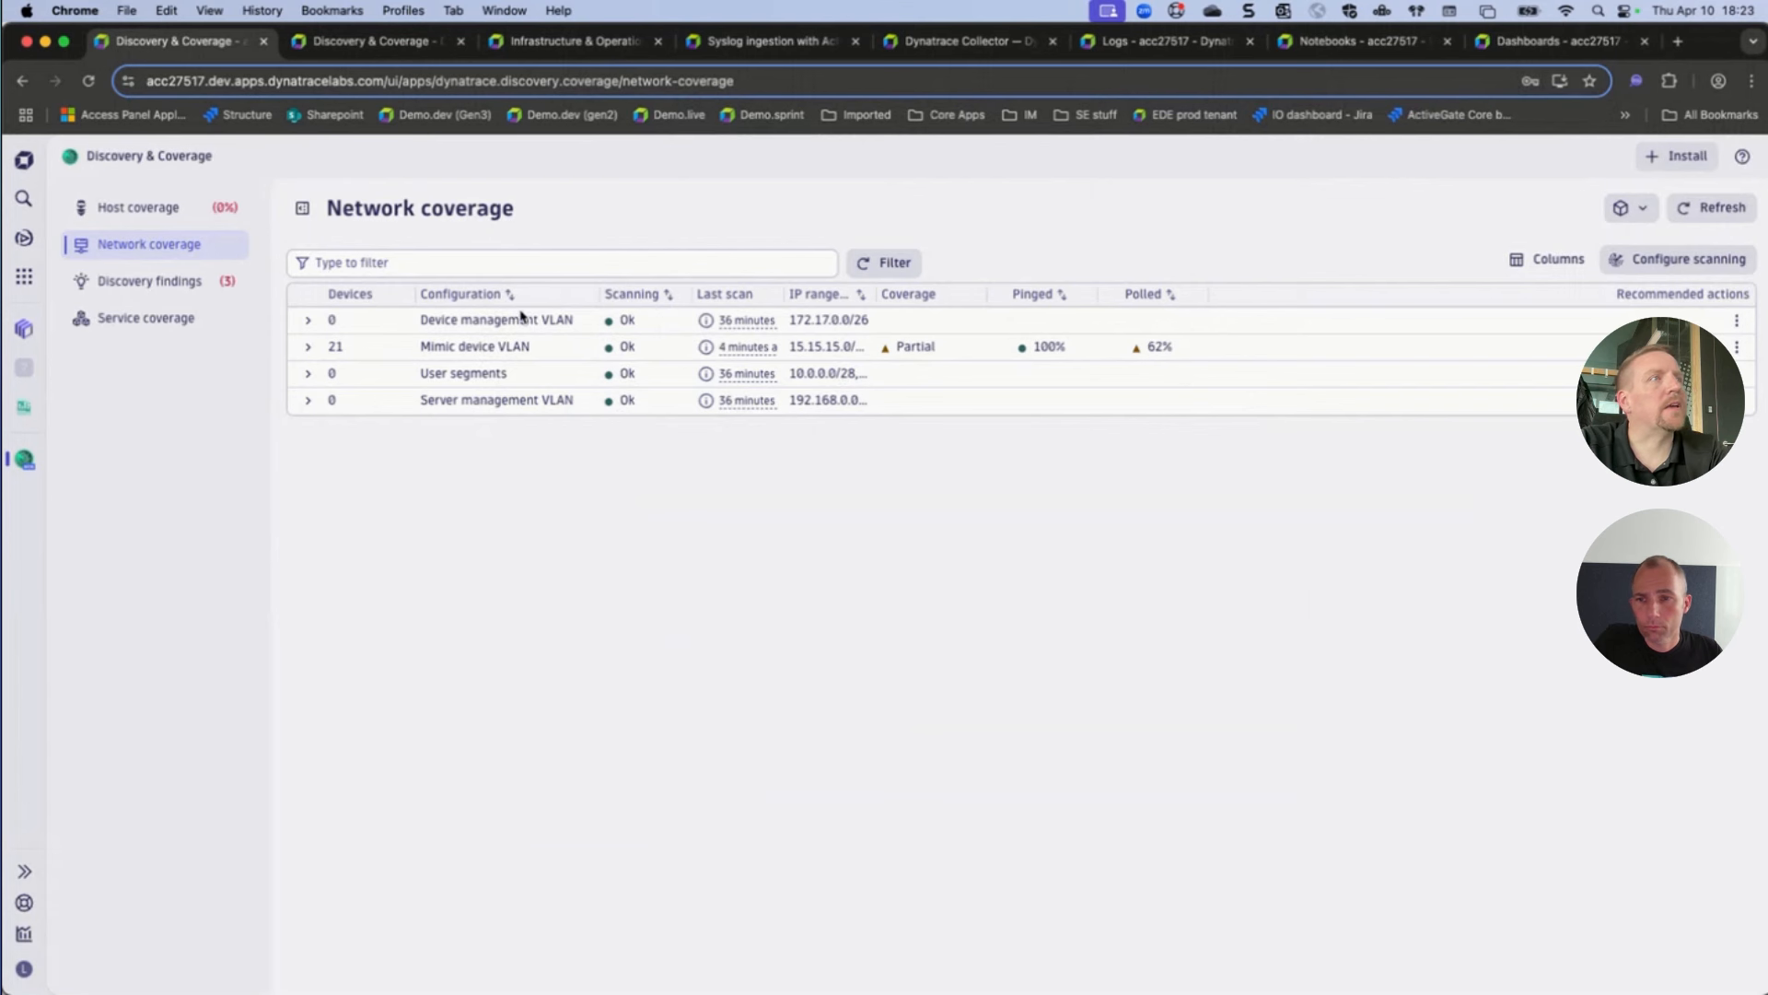
Expand the Mimic device VLAN configuration to view its discovered devices and examine the details of its last scan.
click(308, 348)
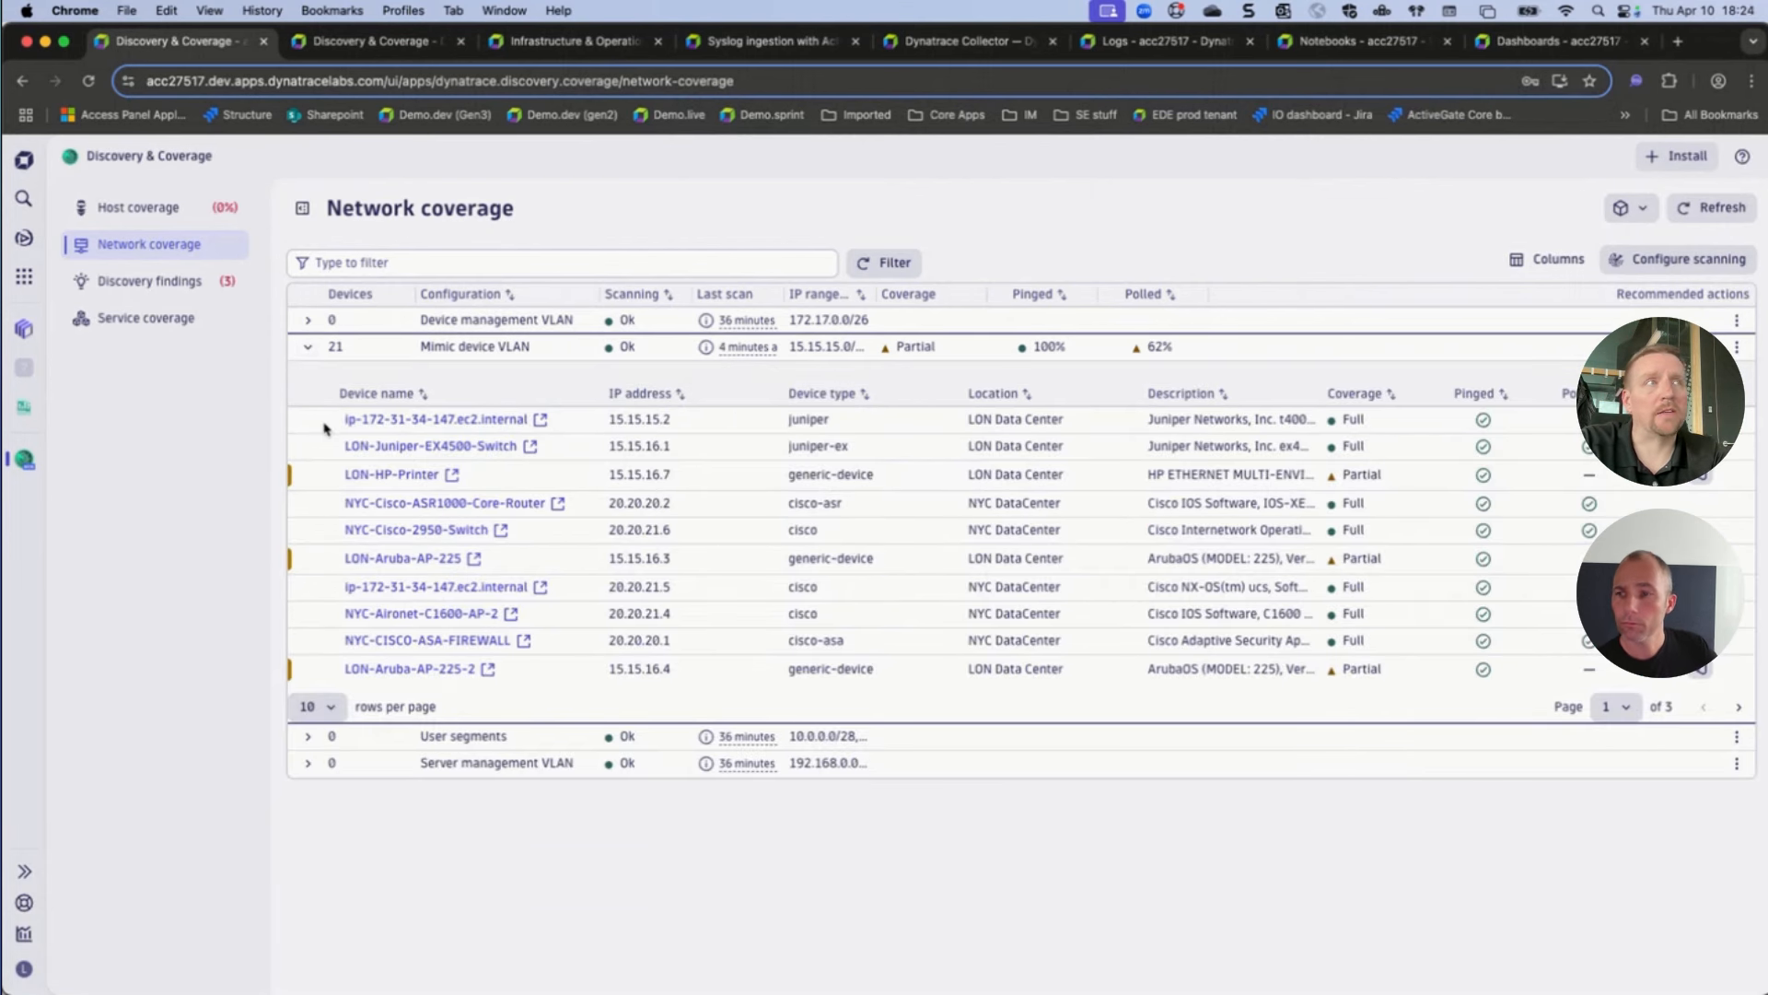
mouse_move(742, 348)
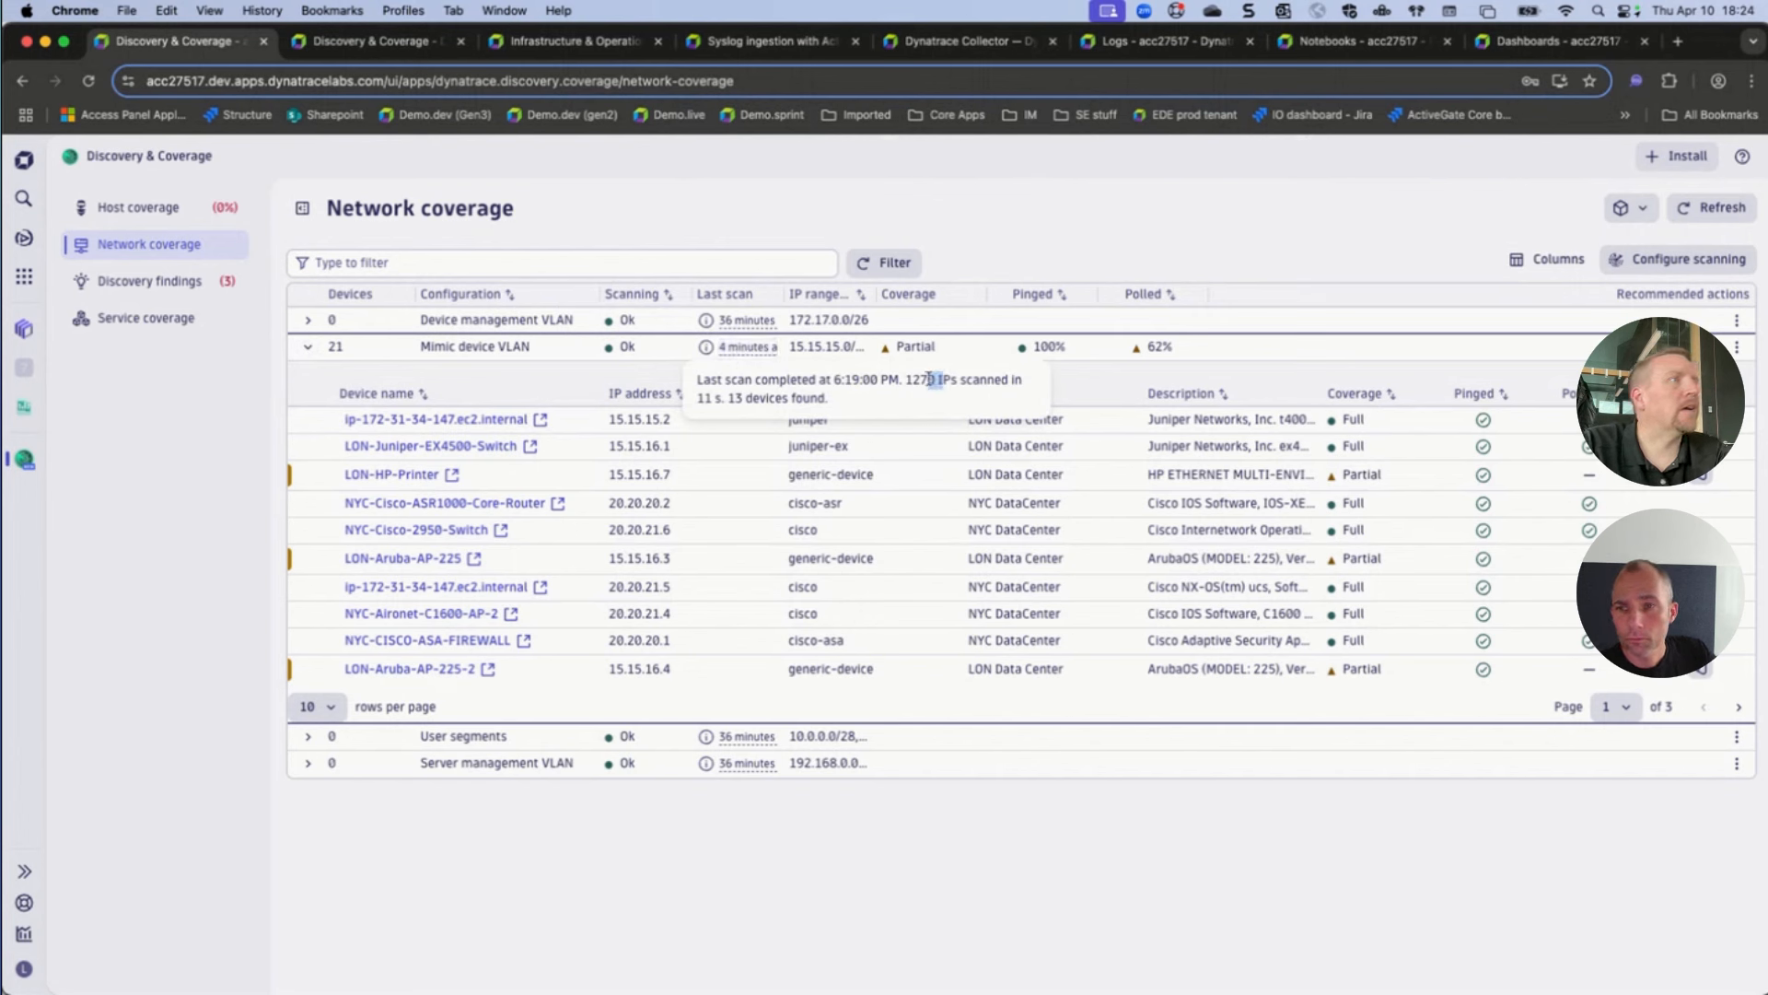
click(908, 406)
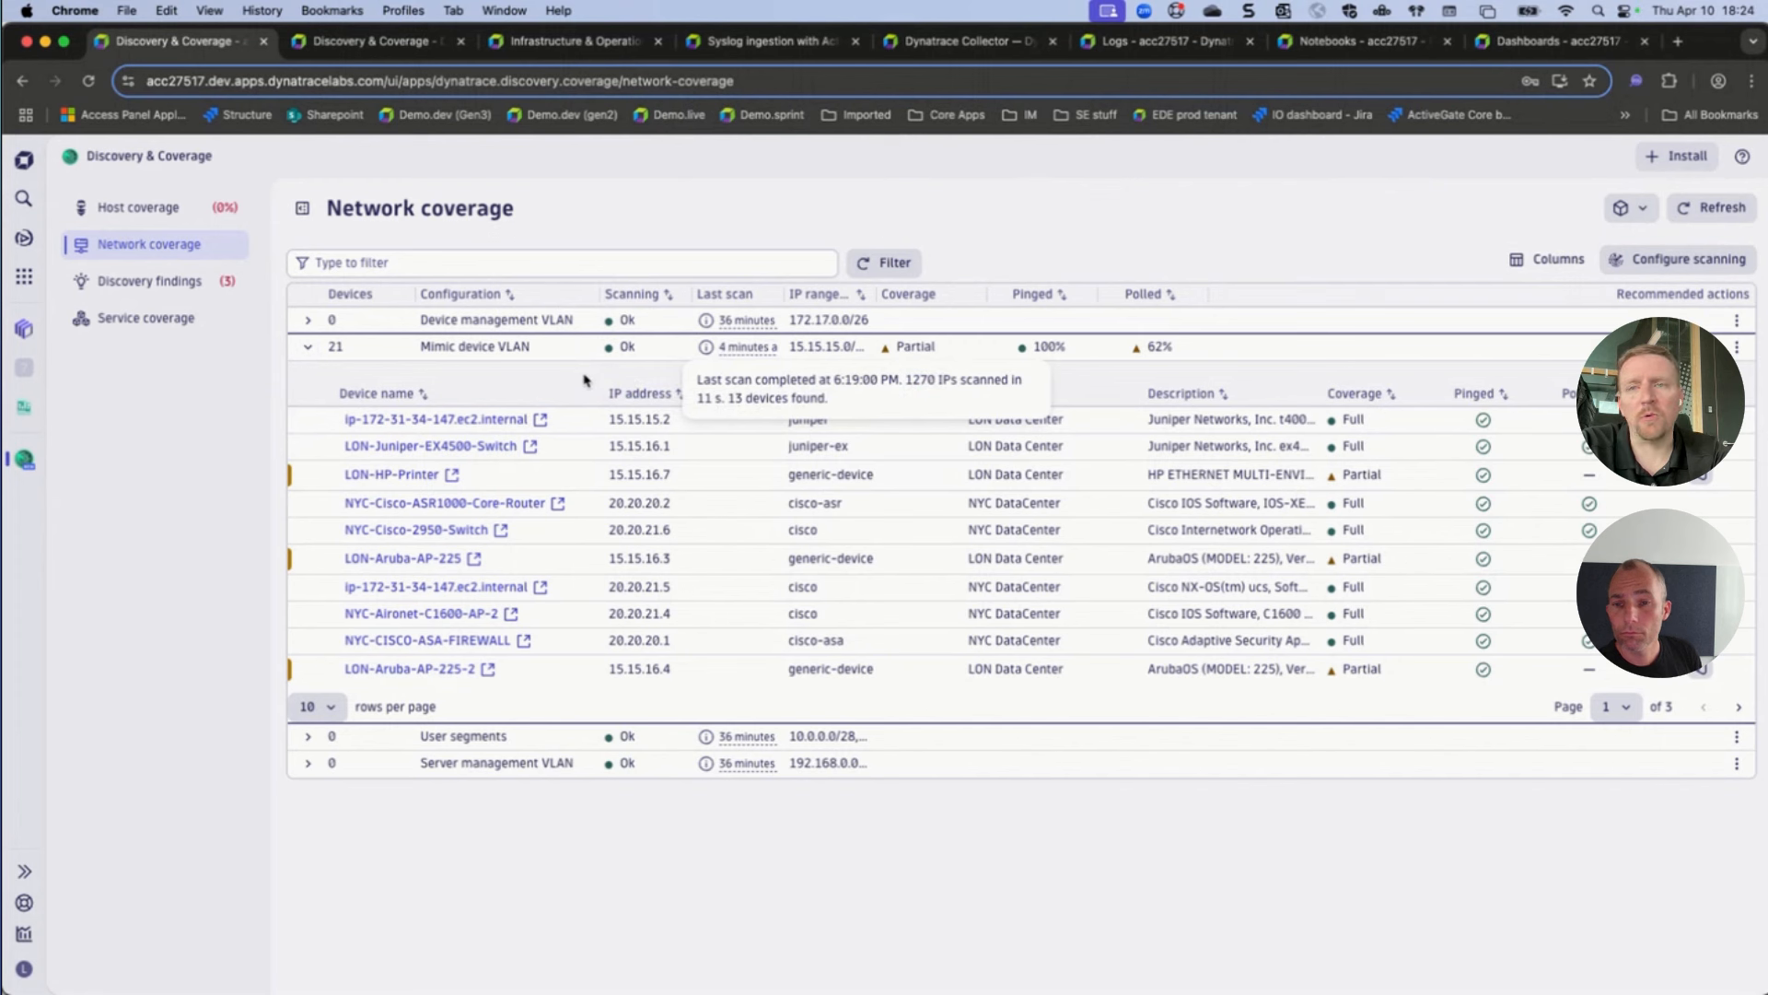
click(632, 225)
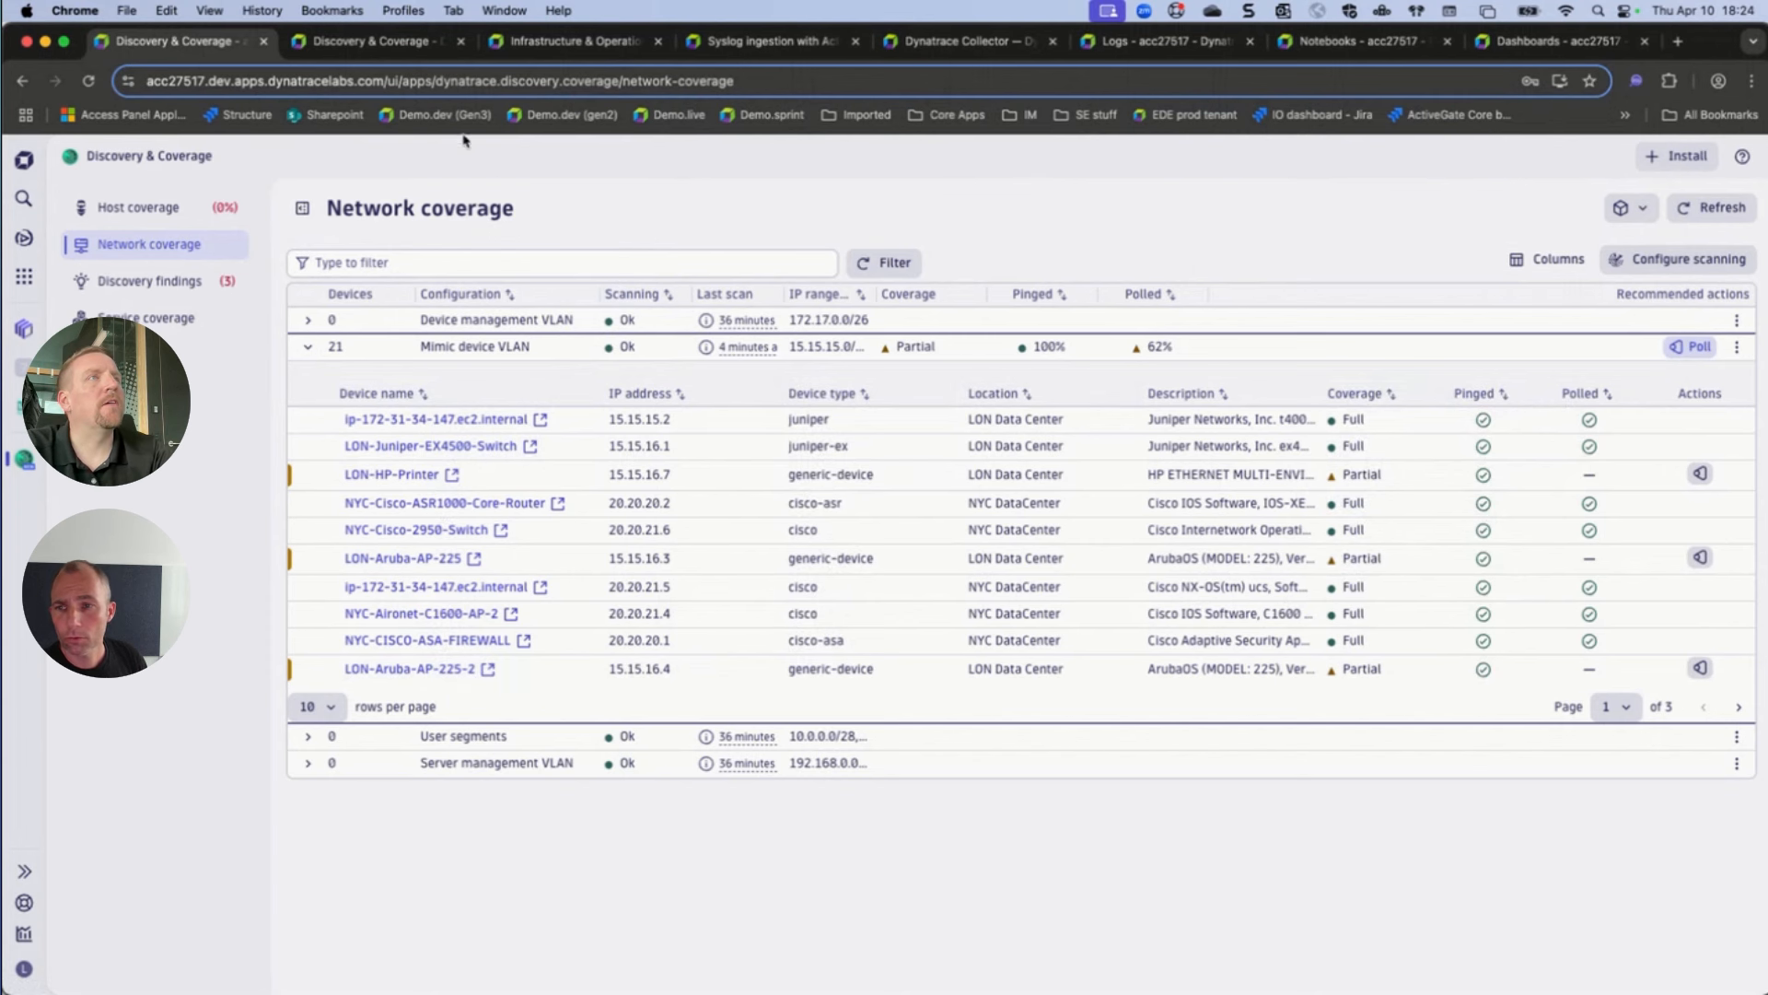
In the playground environment, review the ping monitor setup for the eight-device configuration, including IP addresses and private synthetic location, and close it without creating.
click(382, 46)
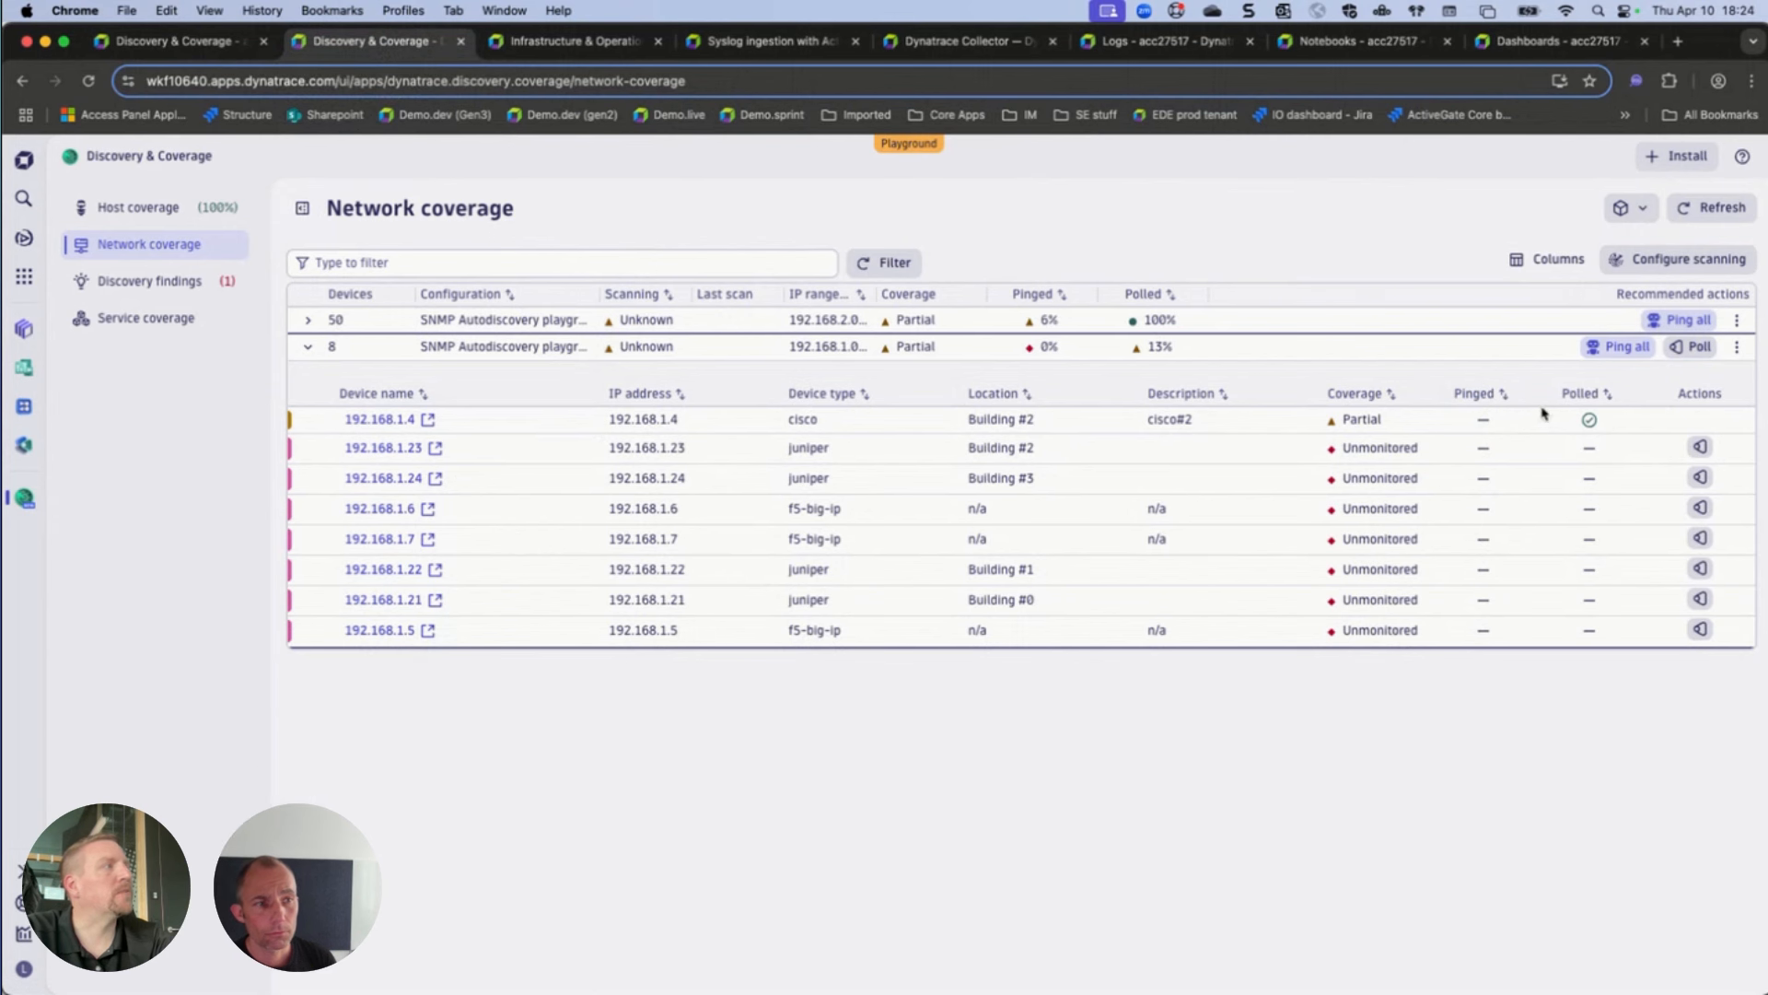
click(1613, 357)
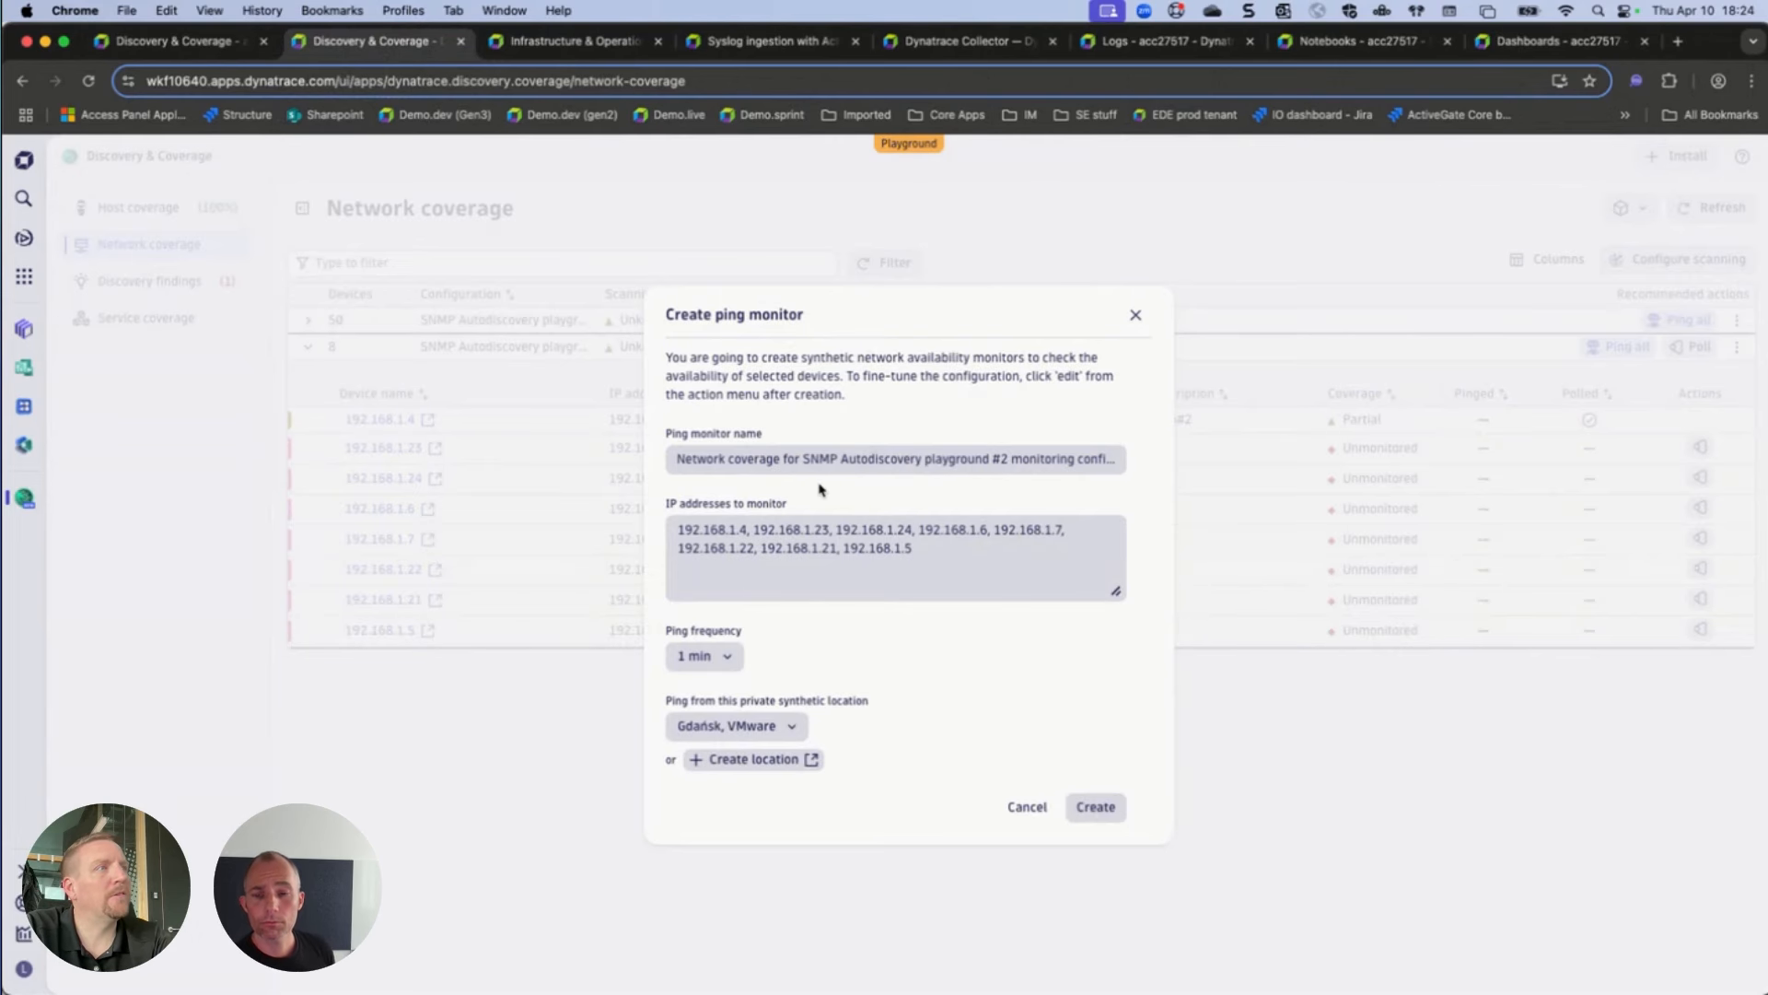
drag(677, 531, 764, 571)
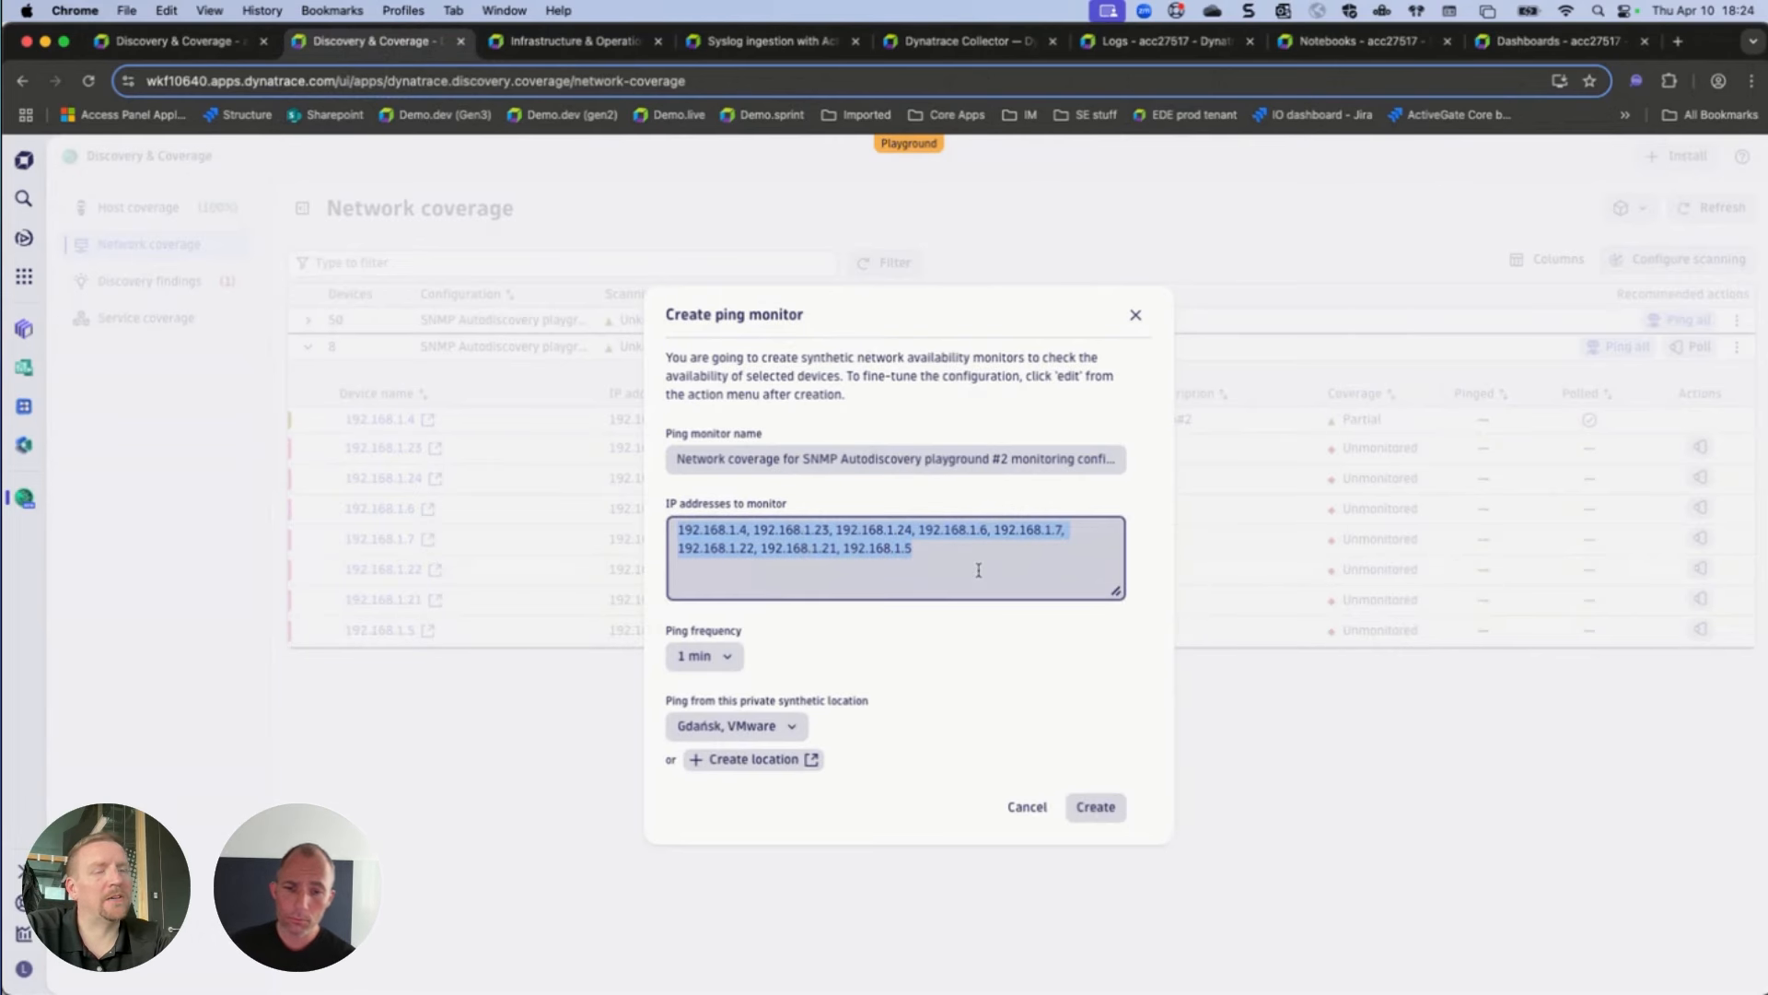
click(779, 727)
click(779, 728)
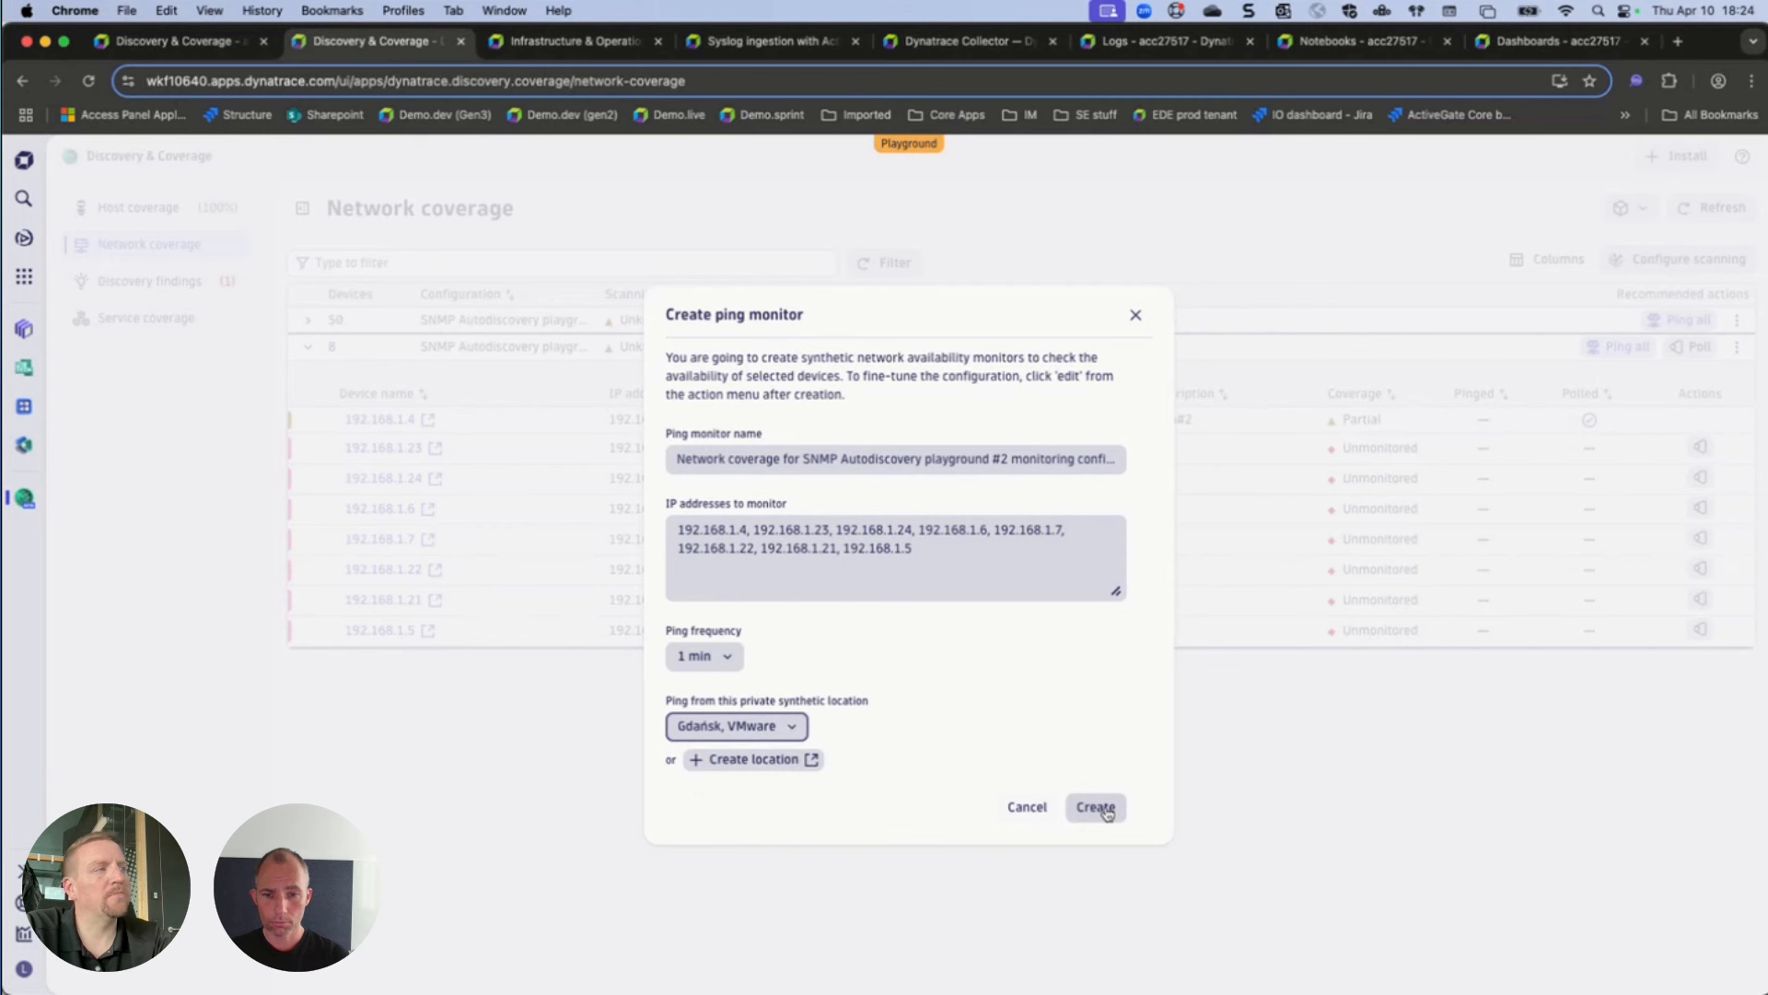
click(1135, 317)
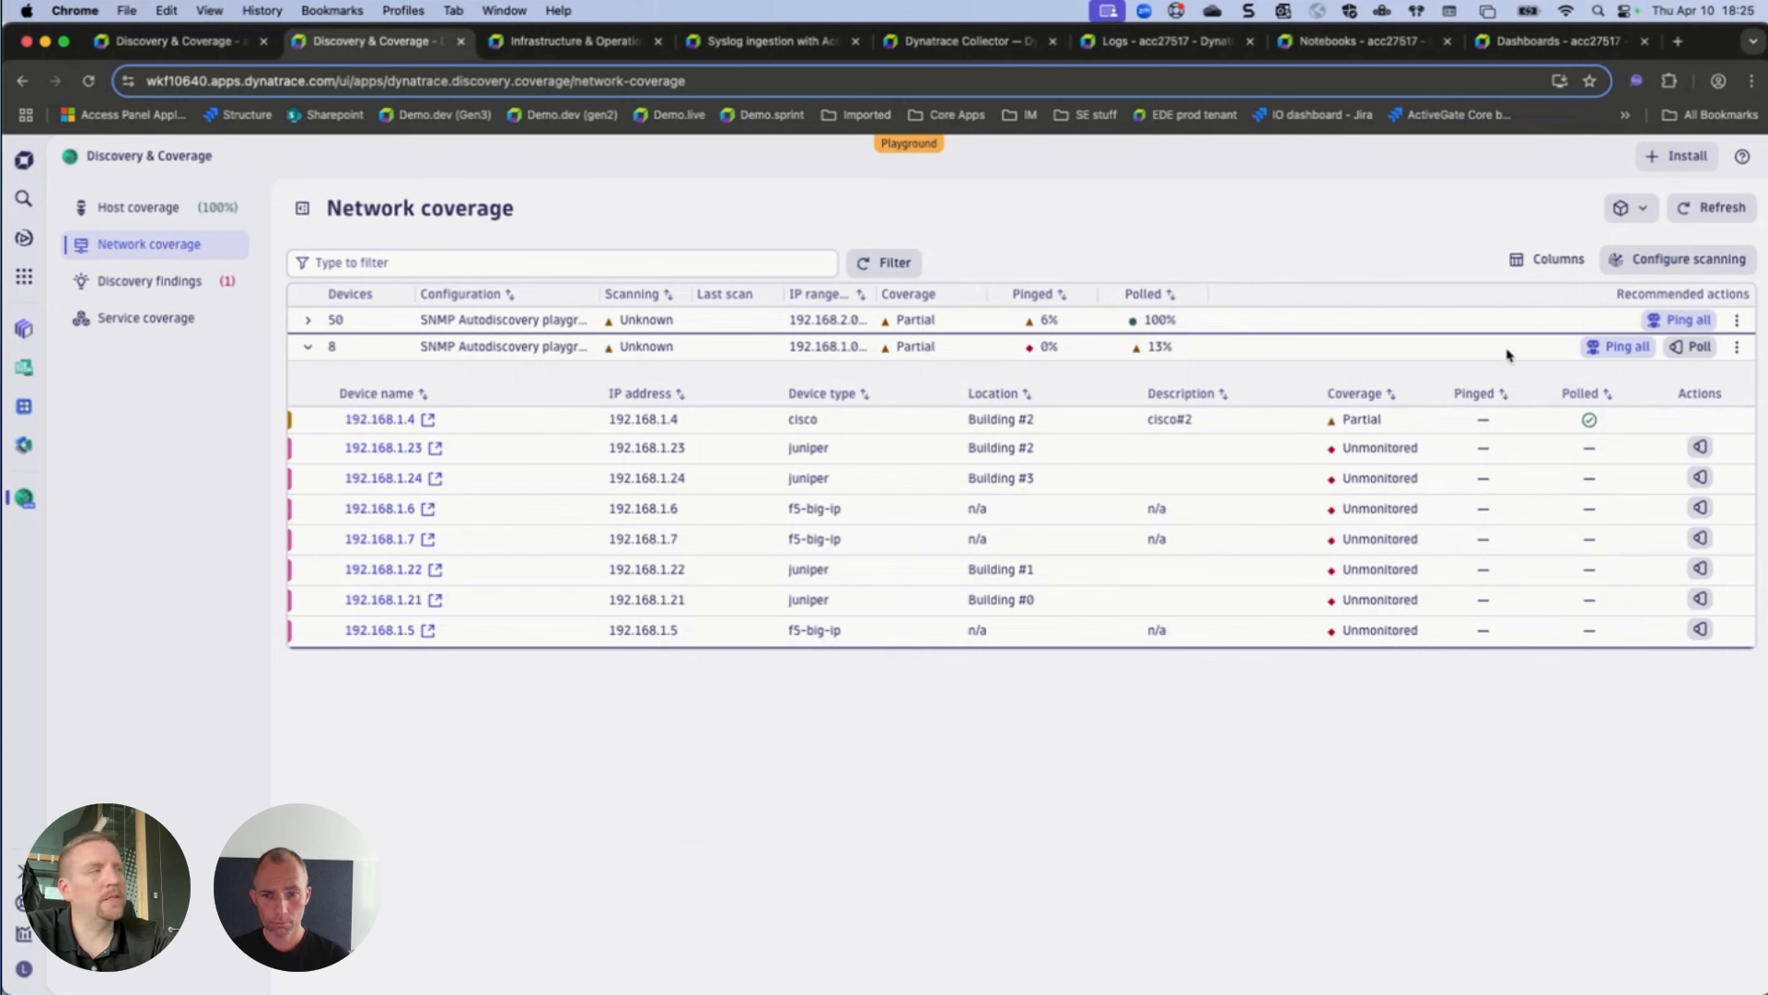
Open device polling for the same playground configuration and select the F5 bigip extension to view its matching IP addresses.
click(1699, 350)
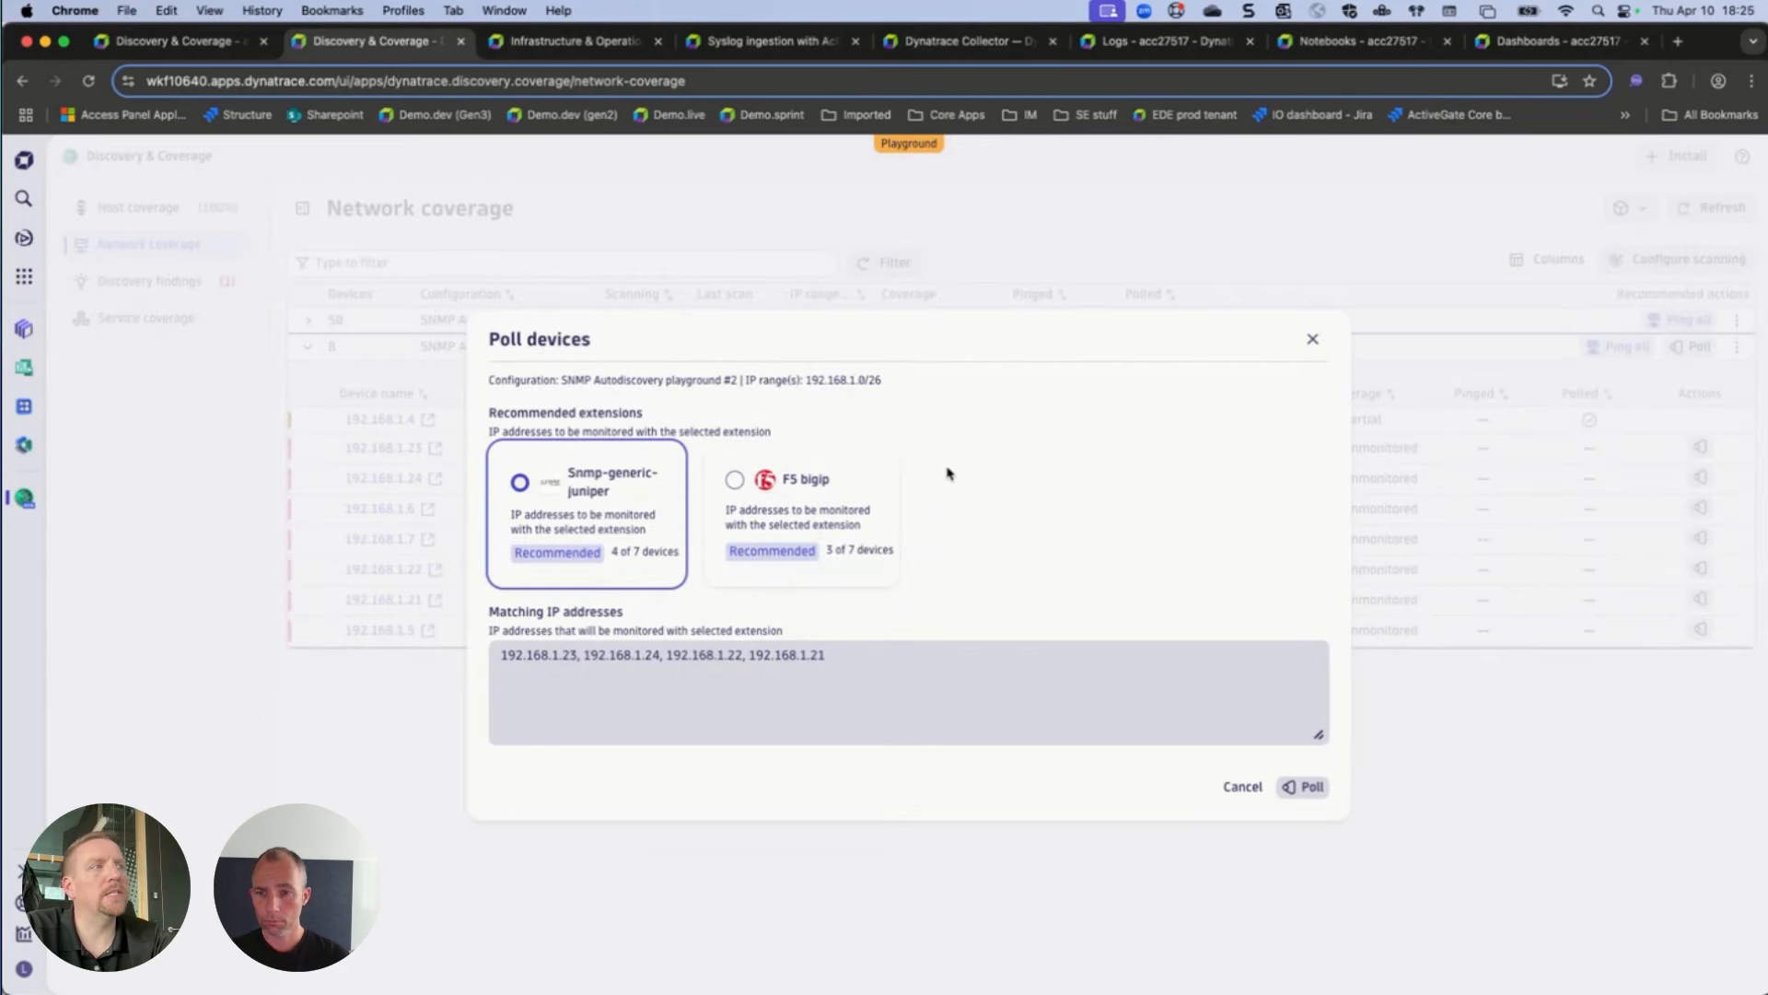
click(734, 481)
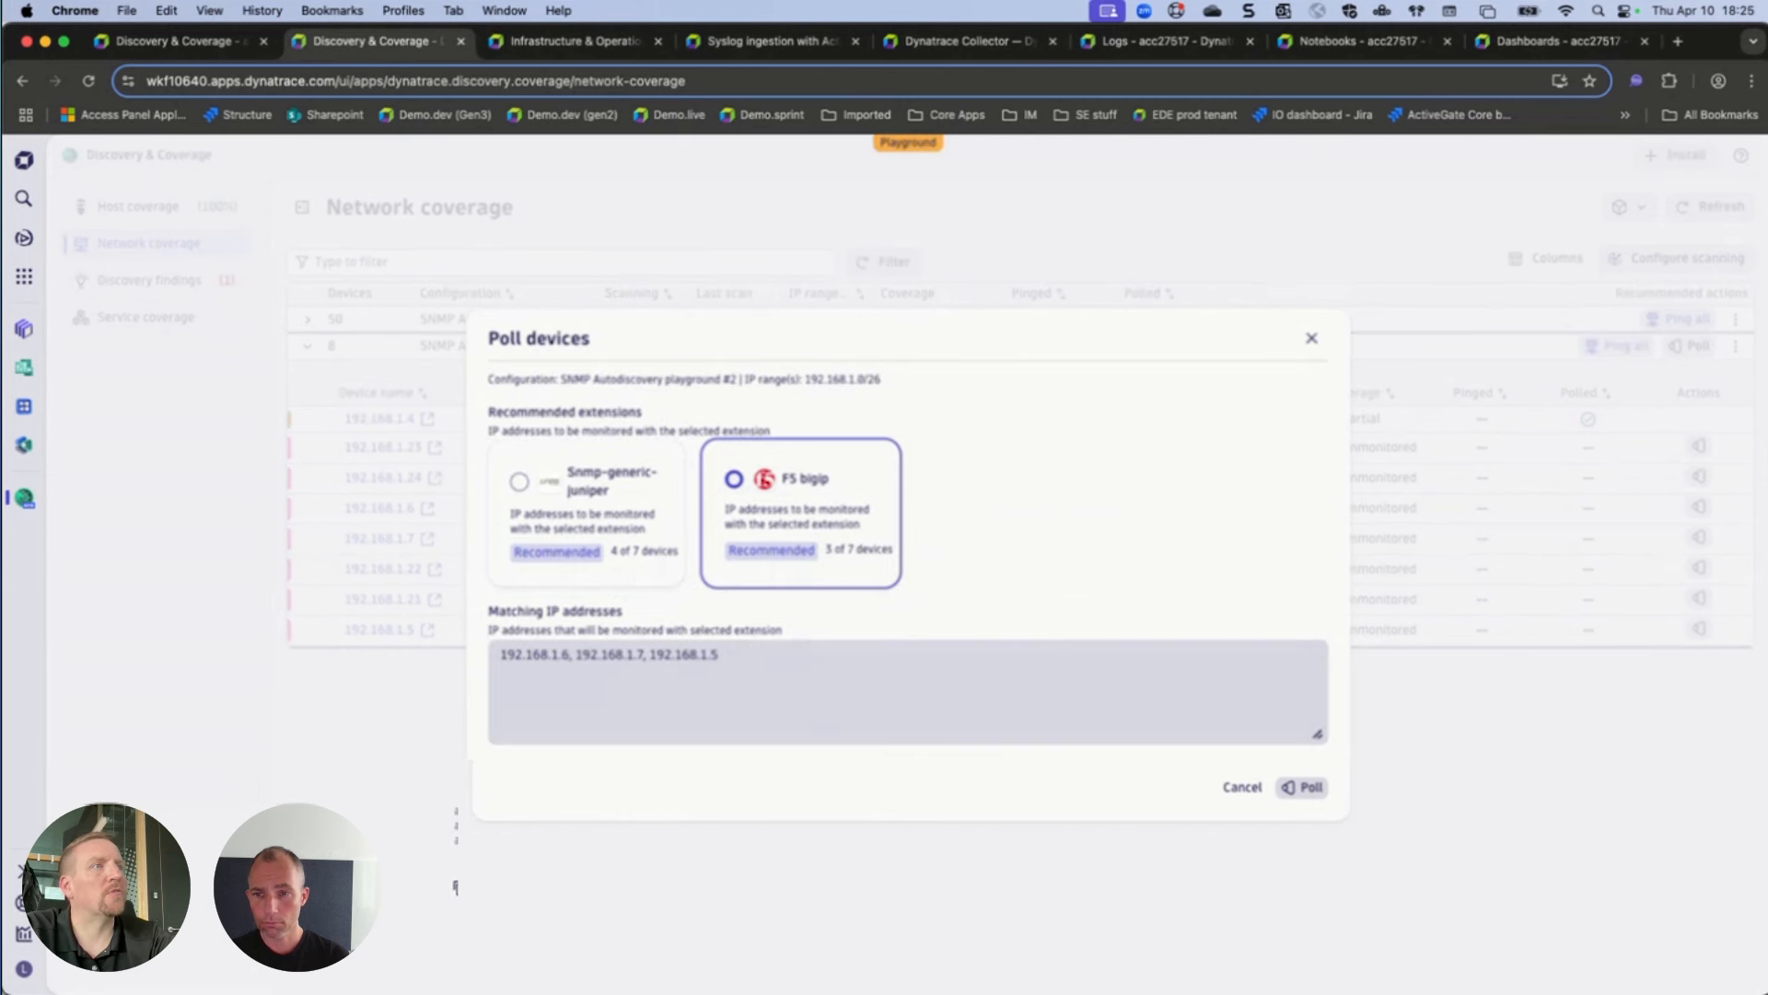
Back in the environment with the Mimic device VLAN, view the recommended polling extension for LON-HP-Printer and close it.
click(193, 40)
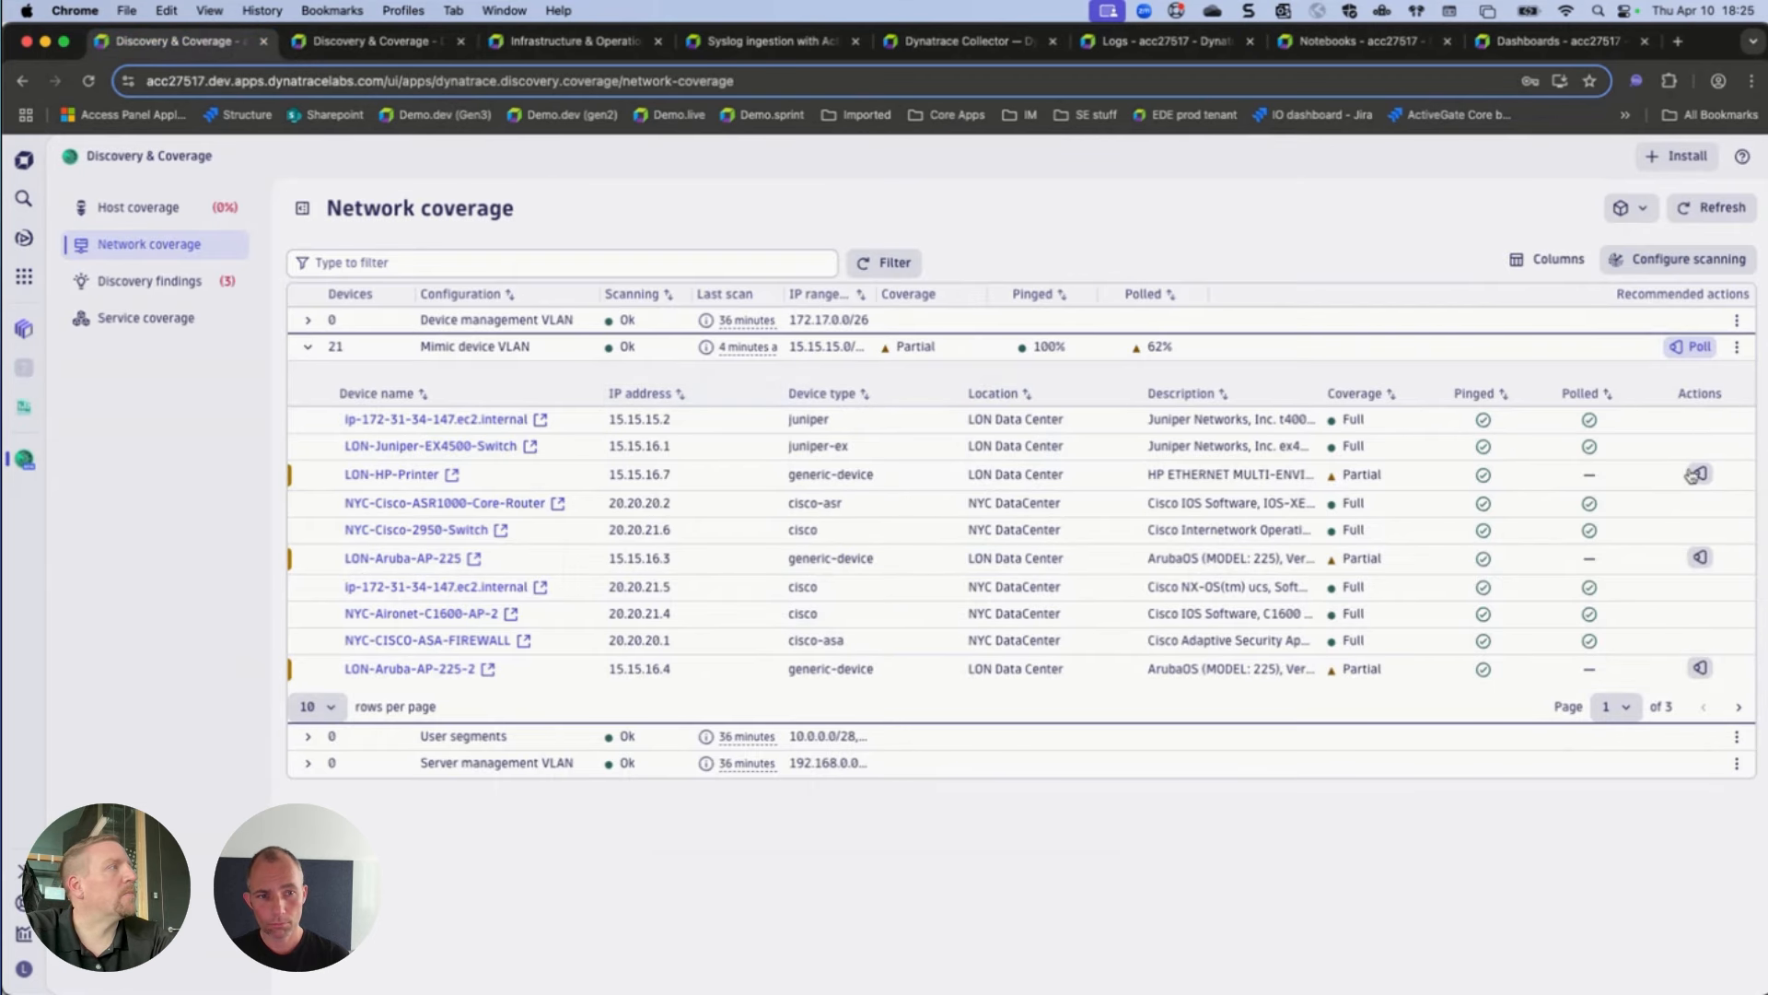
click(1701, 474)
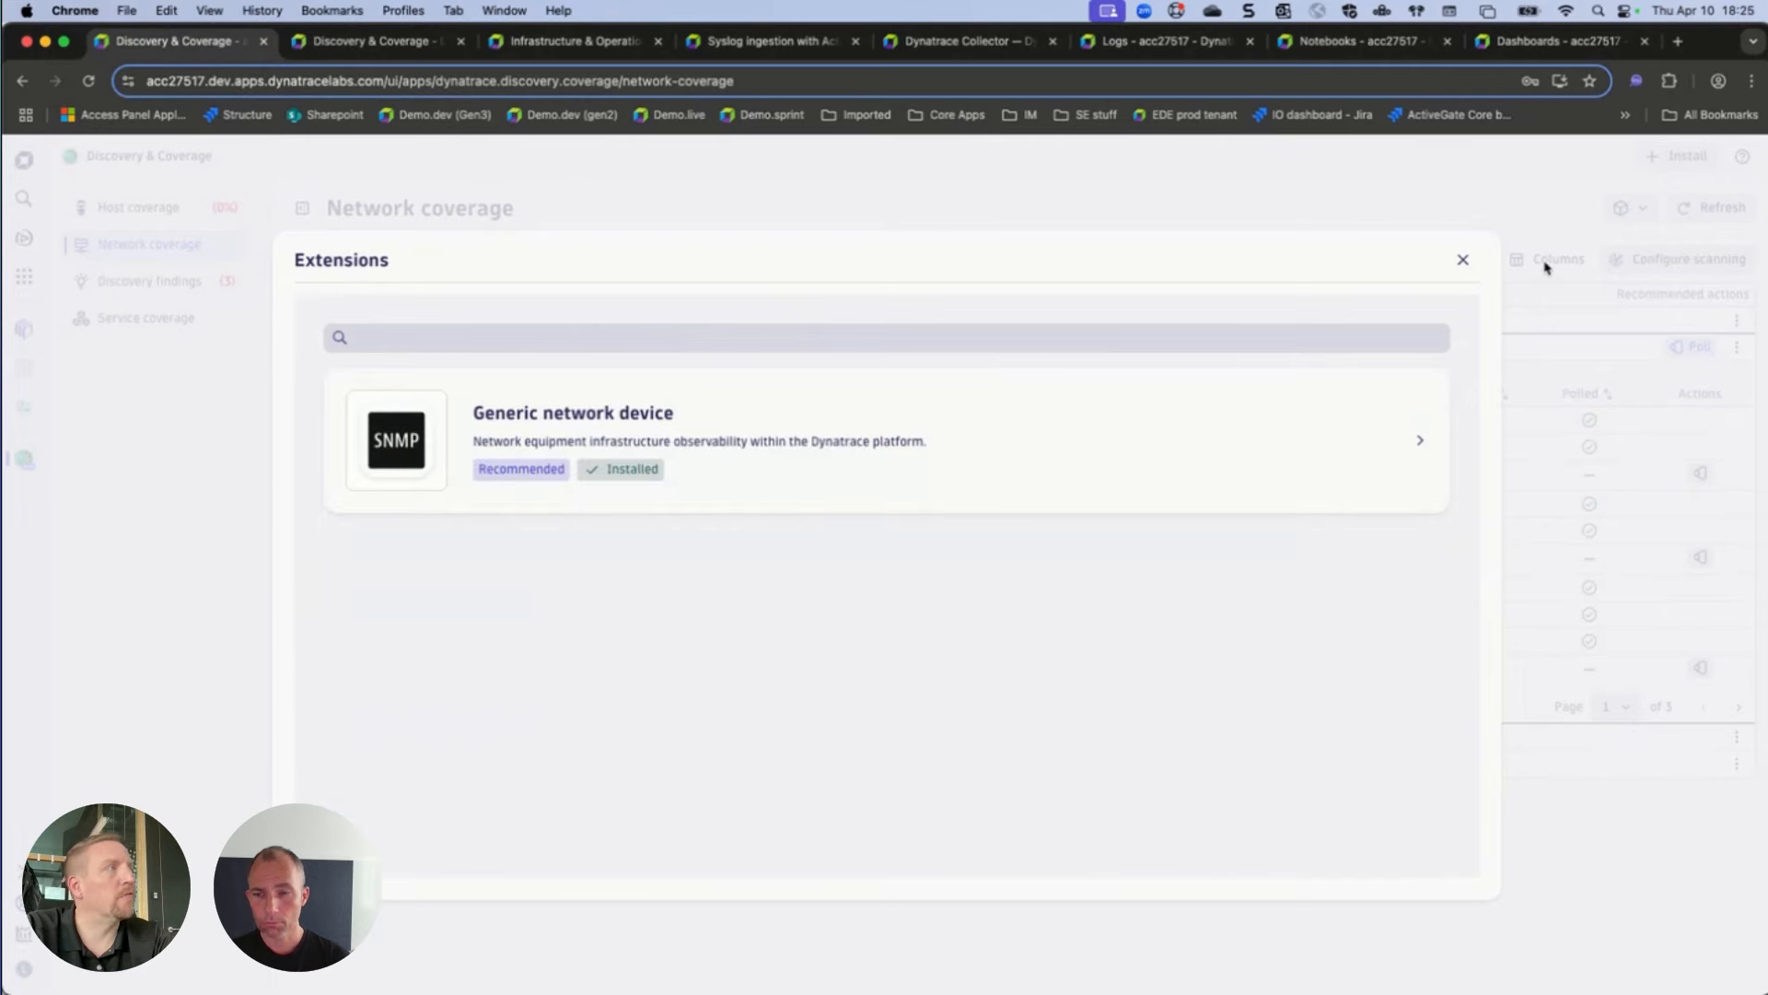
click(1462, 260)
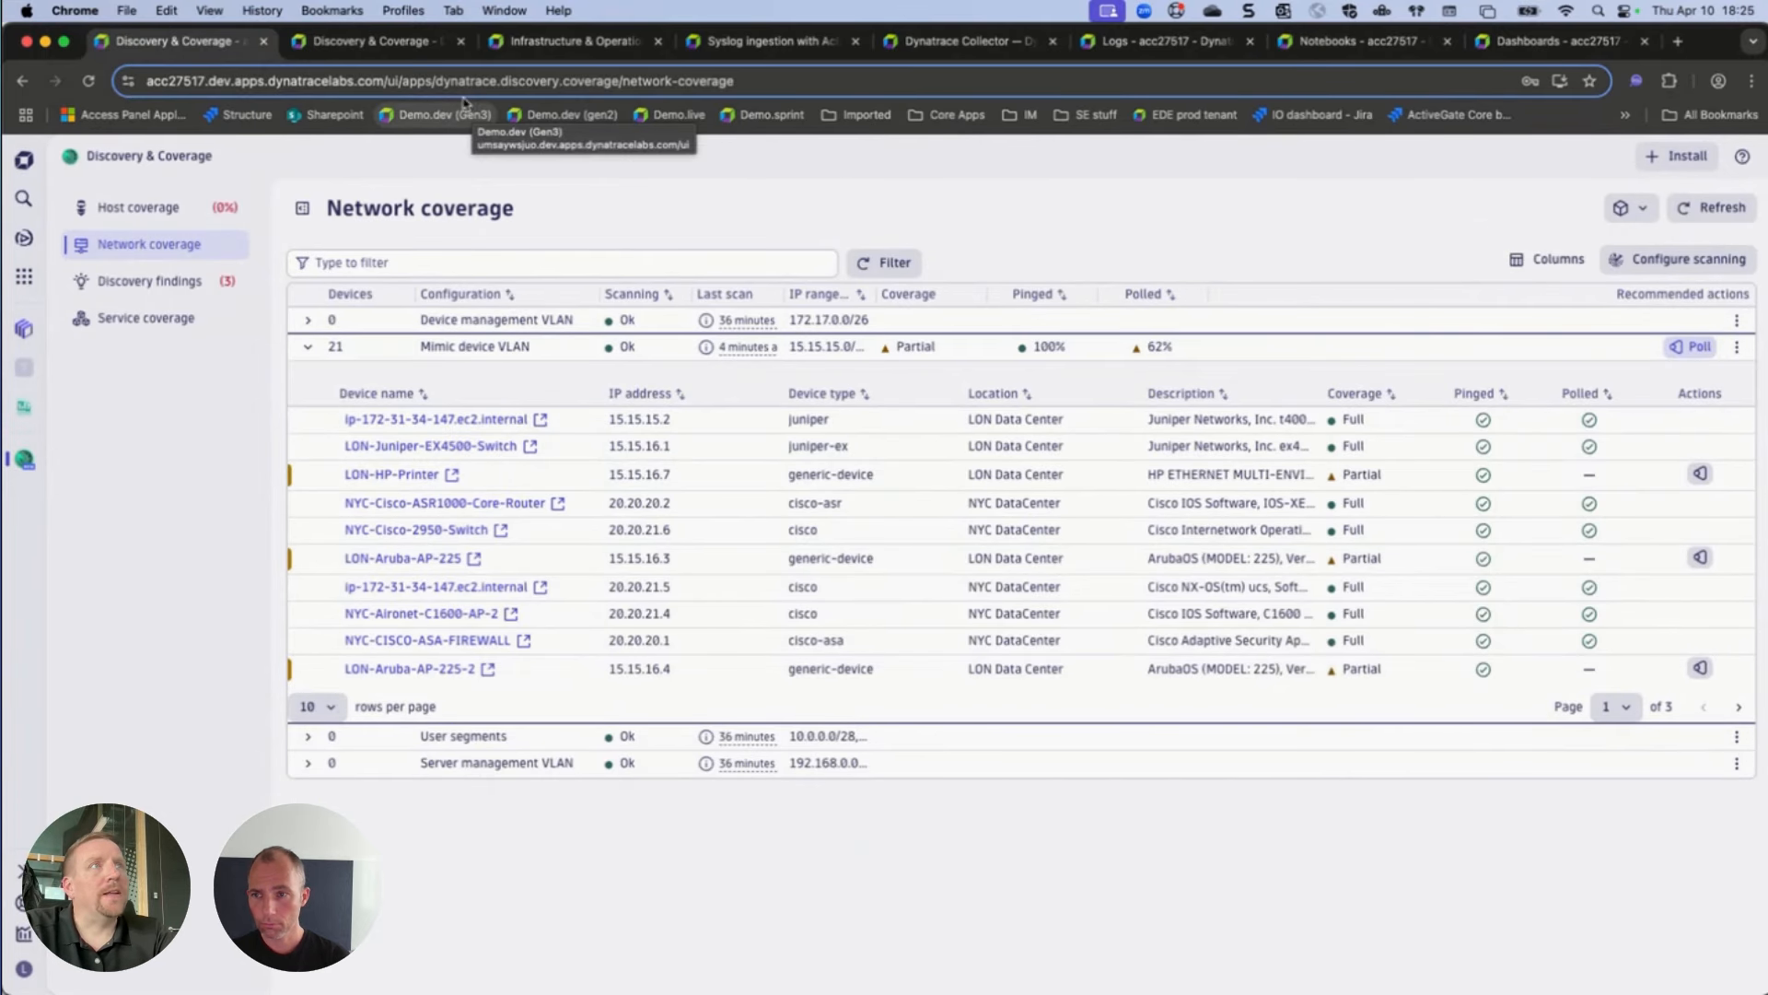
View the network devices list in Infrastructure & Operations and the app launcher, and return to the Mimic device VLAN's network coverage.
click(573, 40)
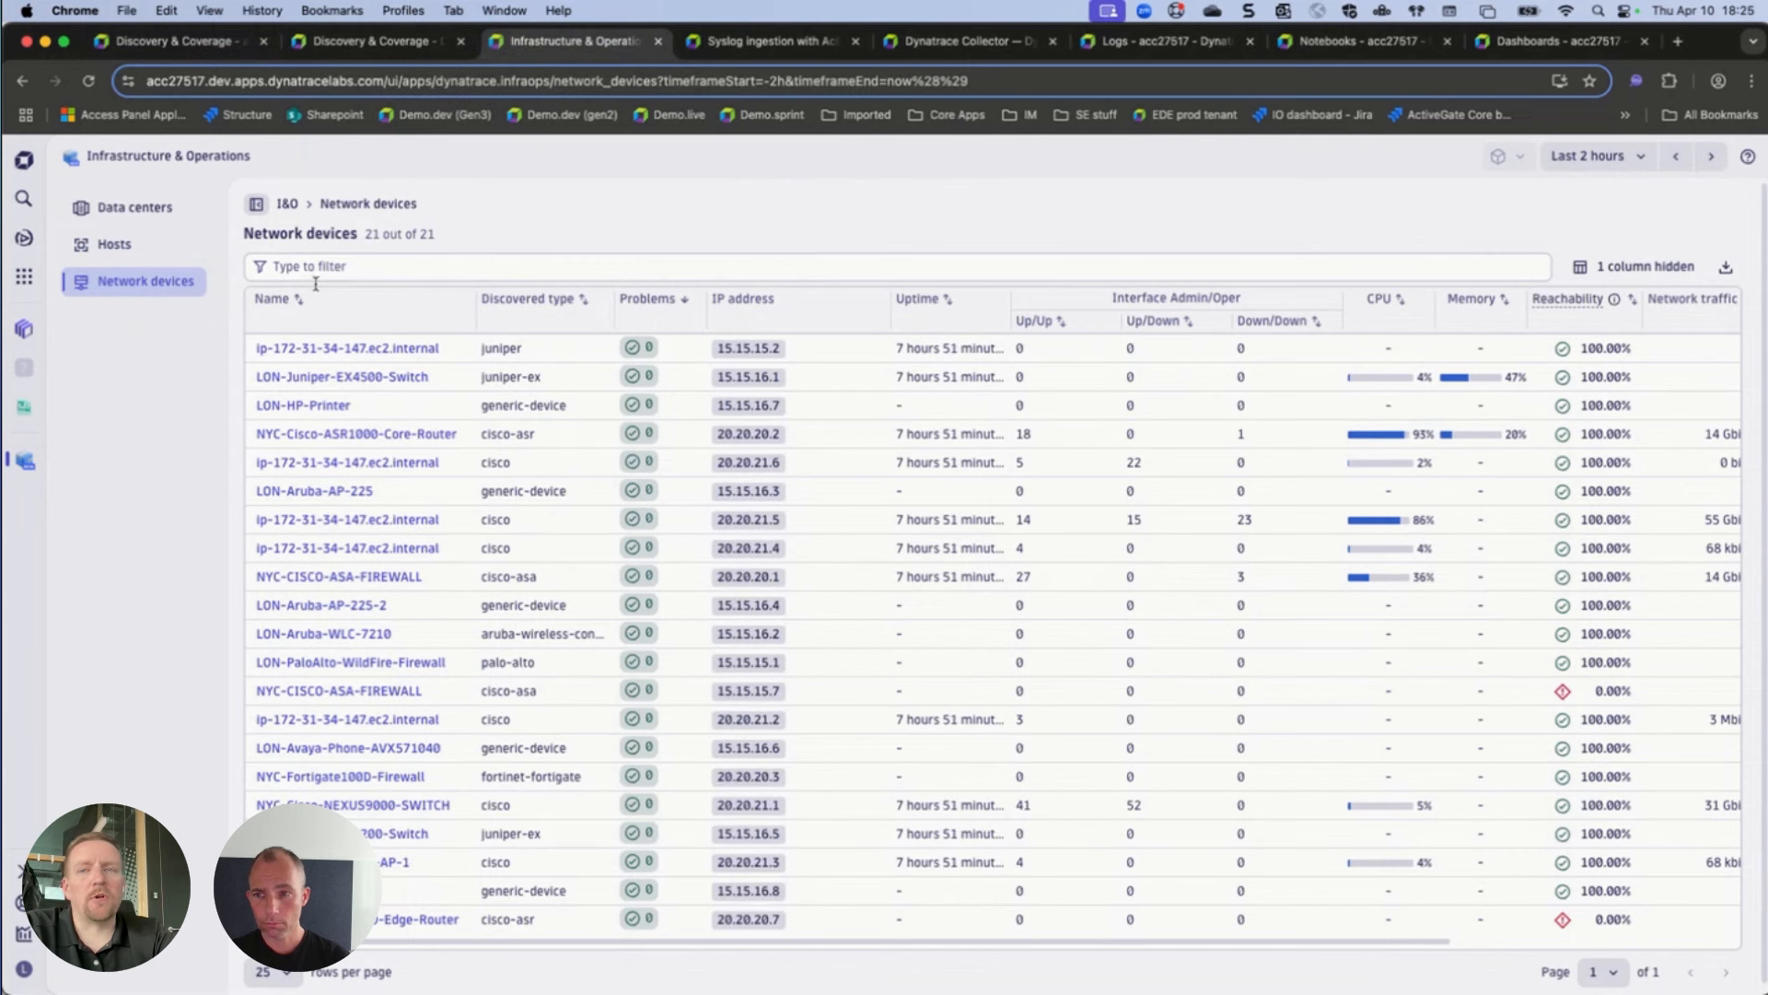
click(24, 161)
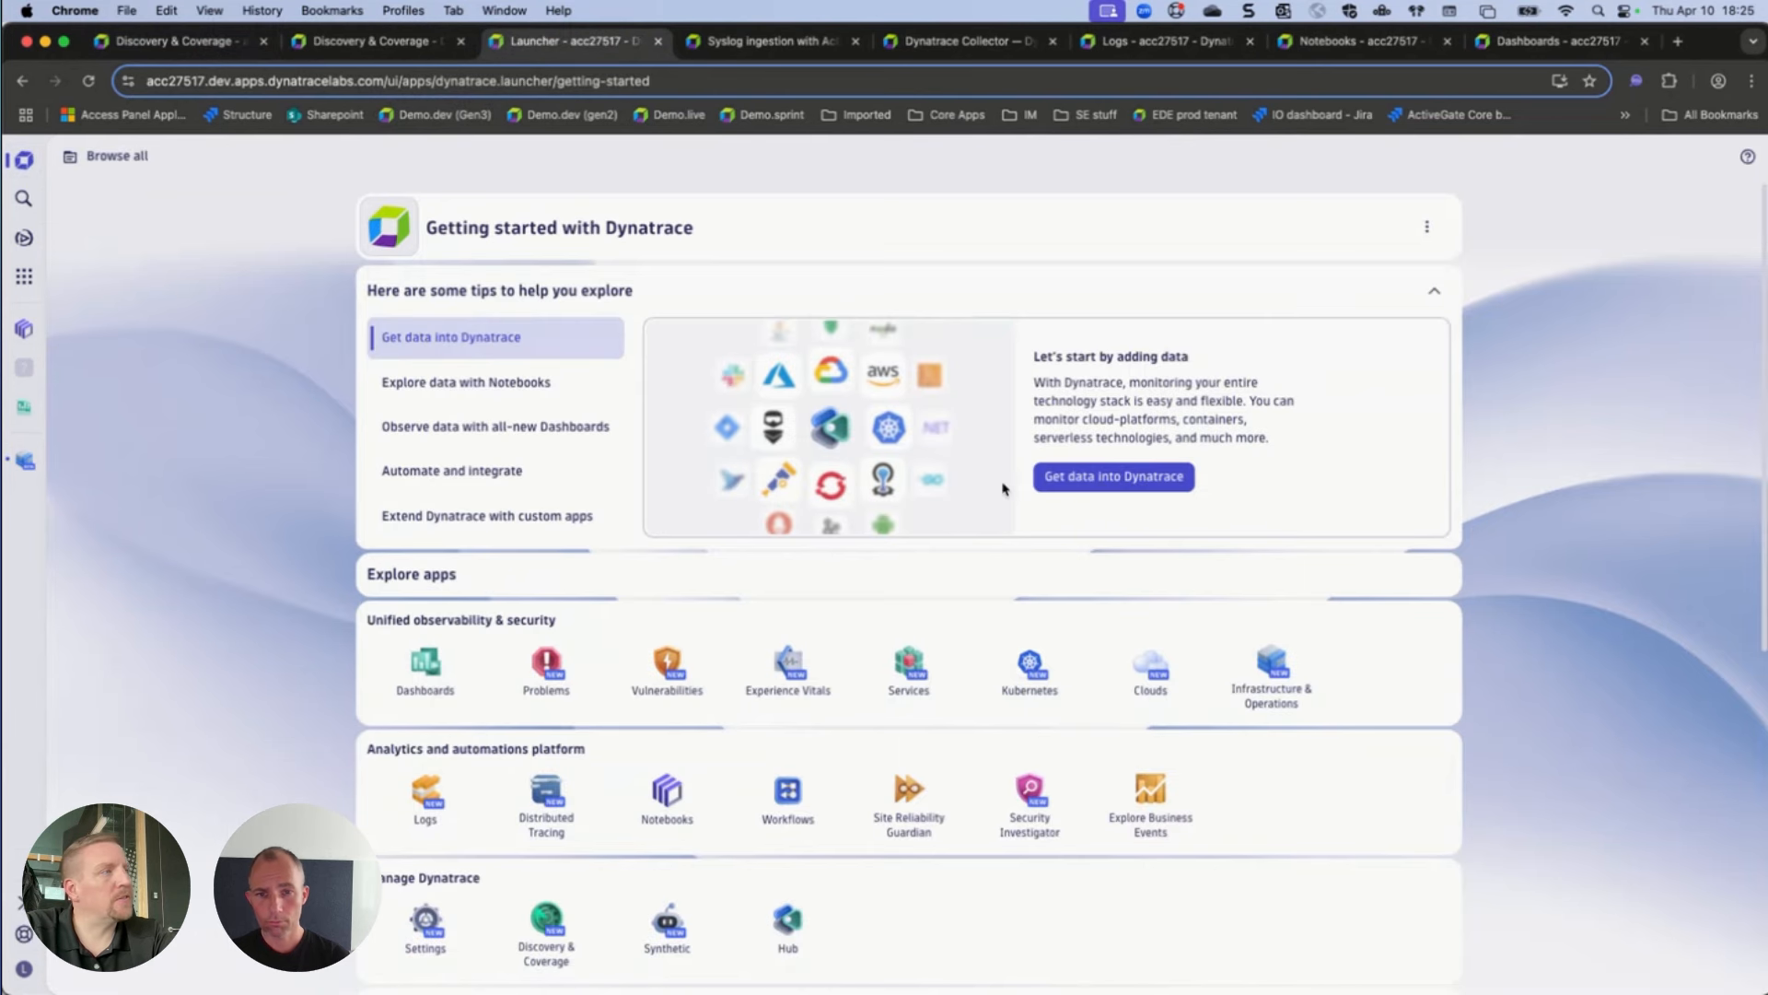
click(175, 41)
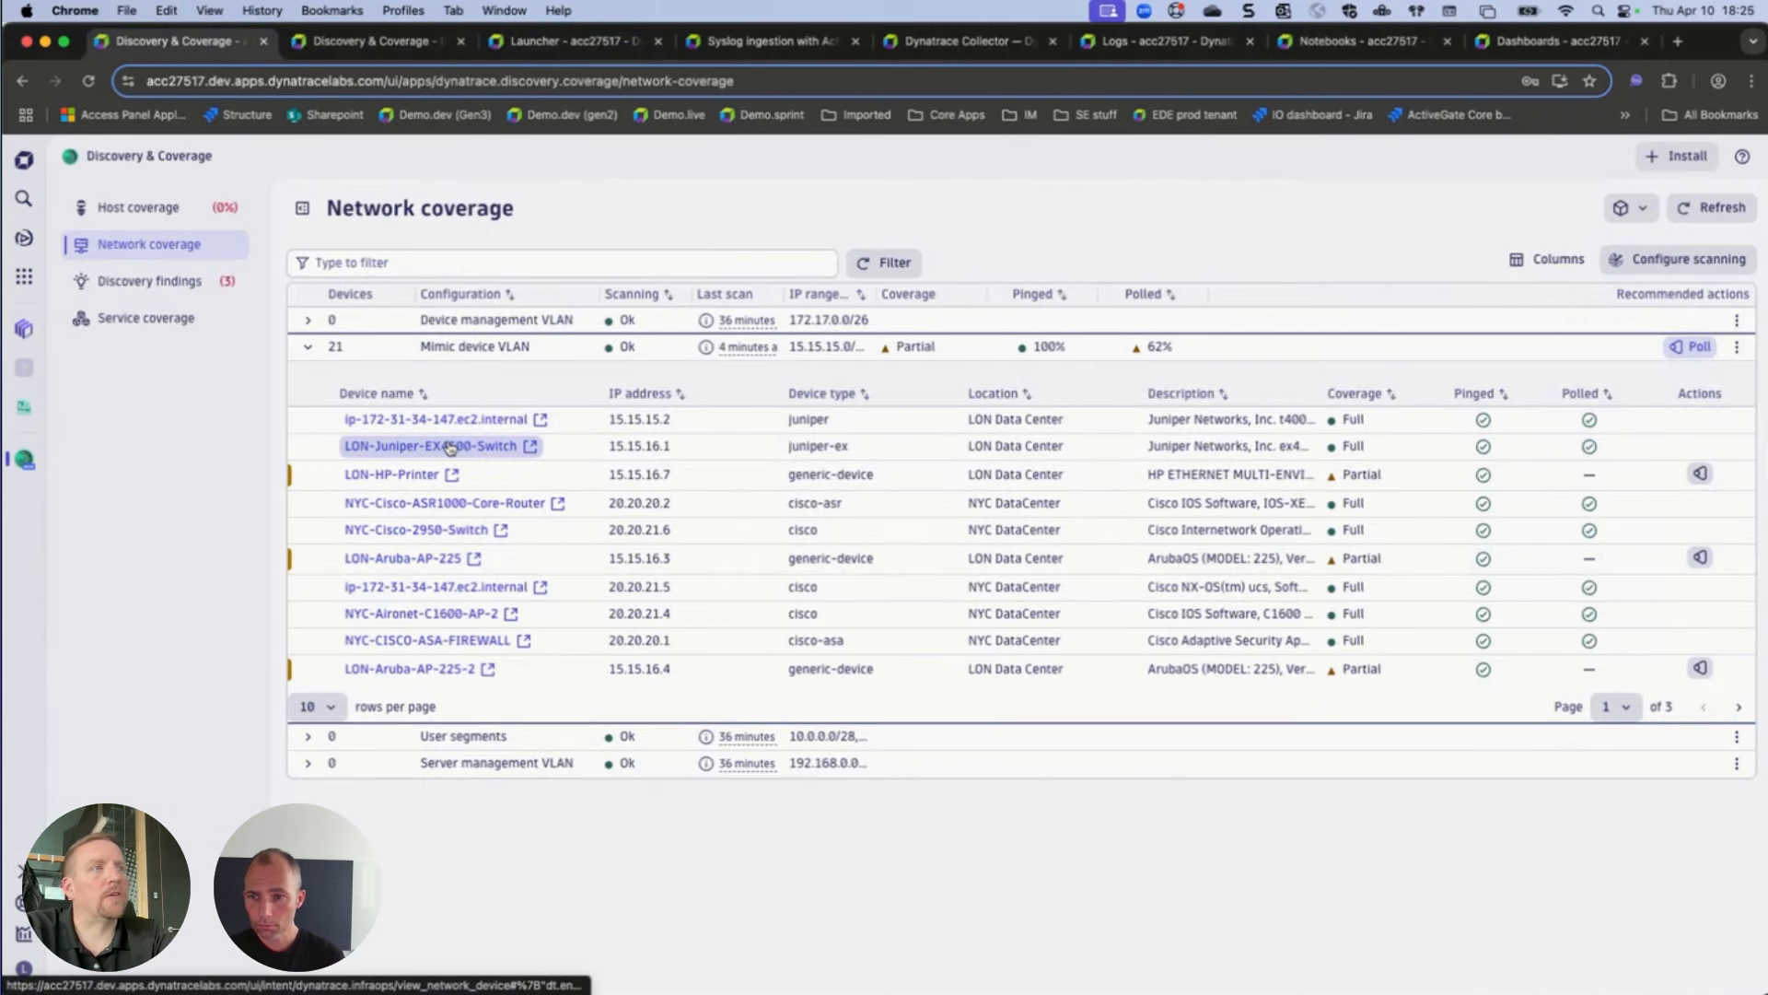
Open the NYC-Cisco-ASR1000-Core-Router device details, view the metrics of its GigabitEthernet0/0/0 interface, and close the interface details.
click(452, 503)
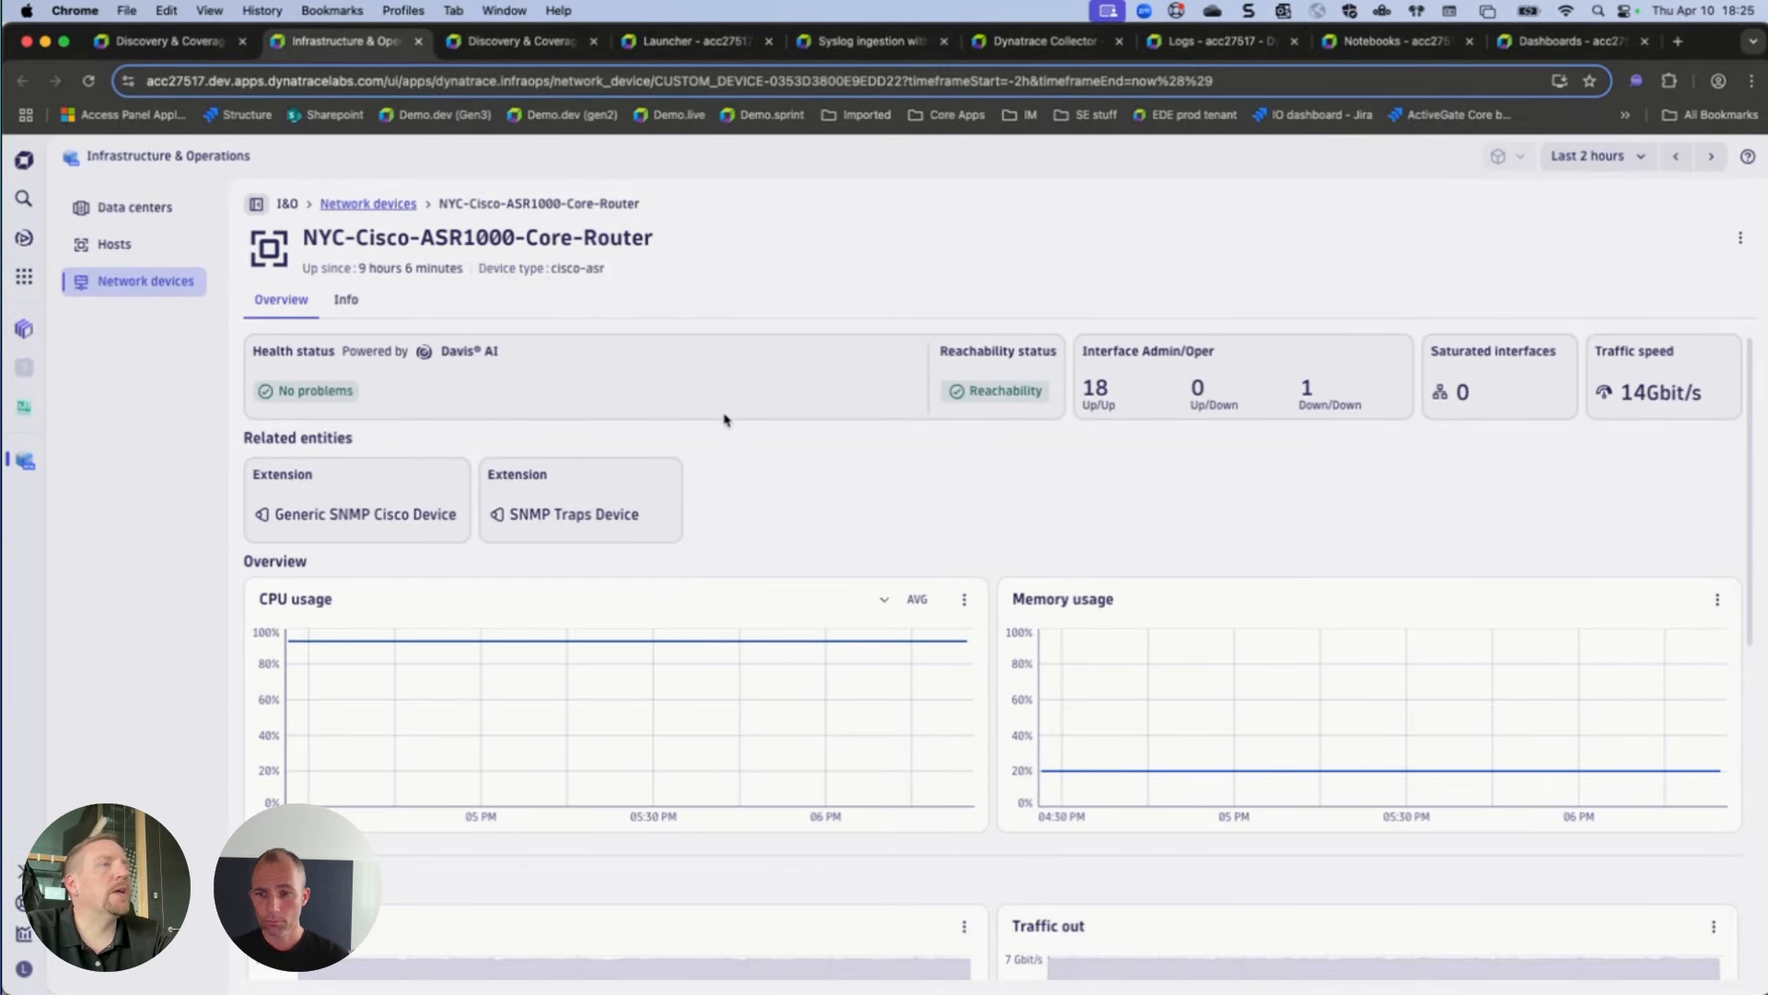
scroll(945, 553, down, 5)
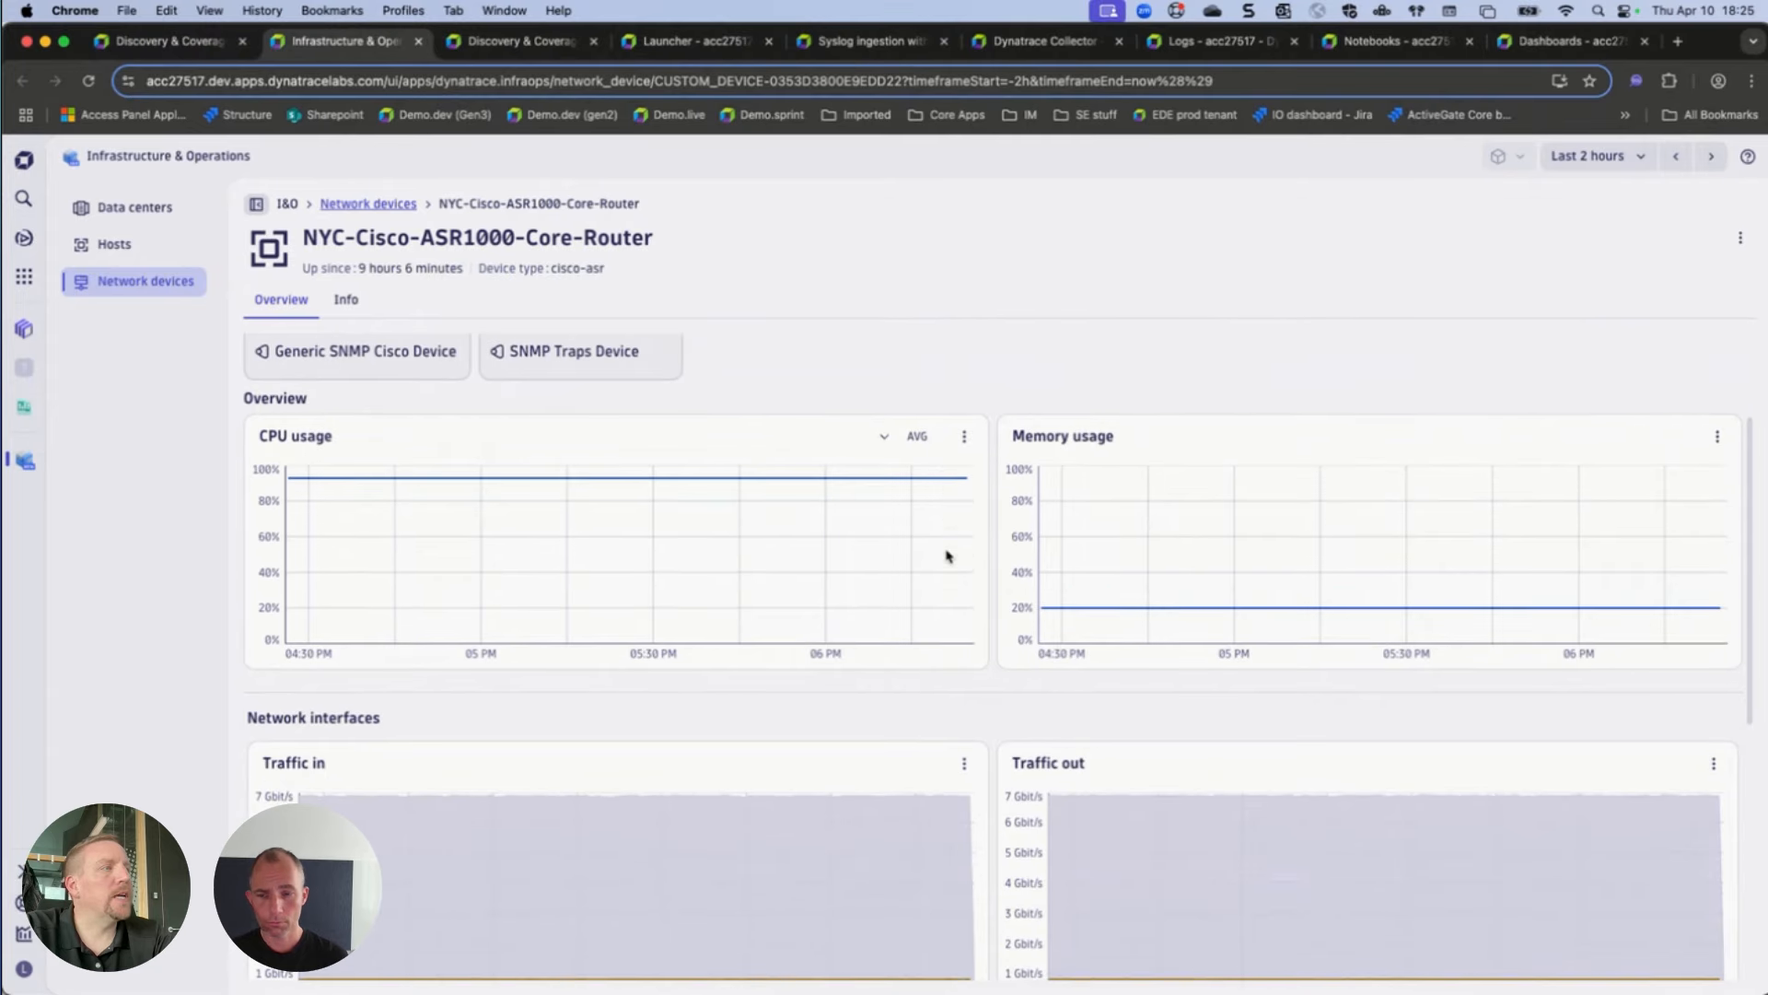
scroll(944, 550, down, 9)
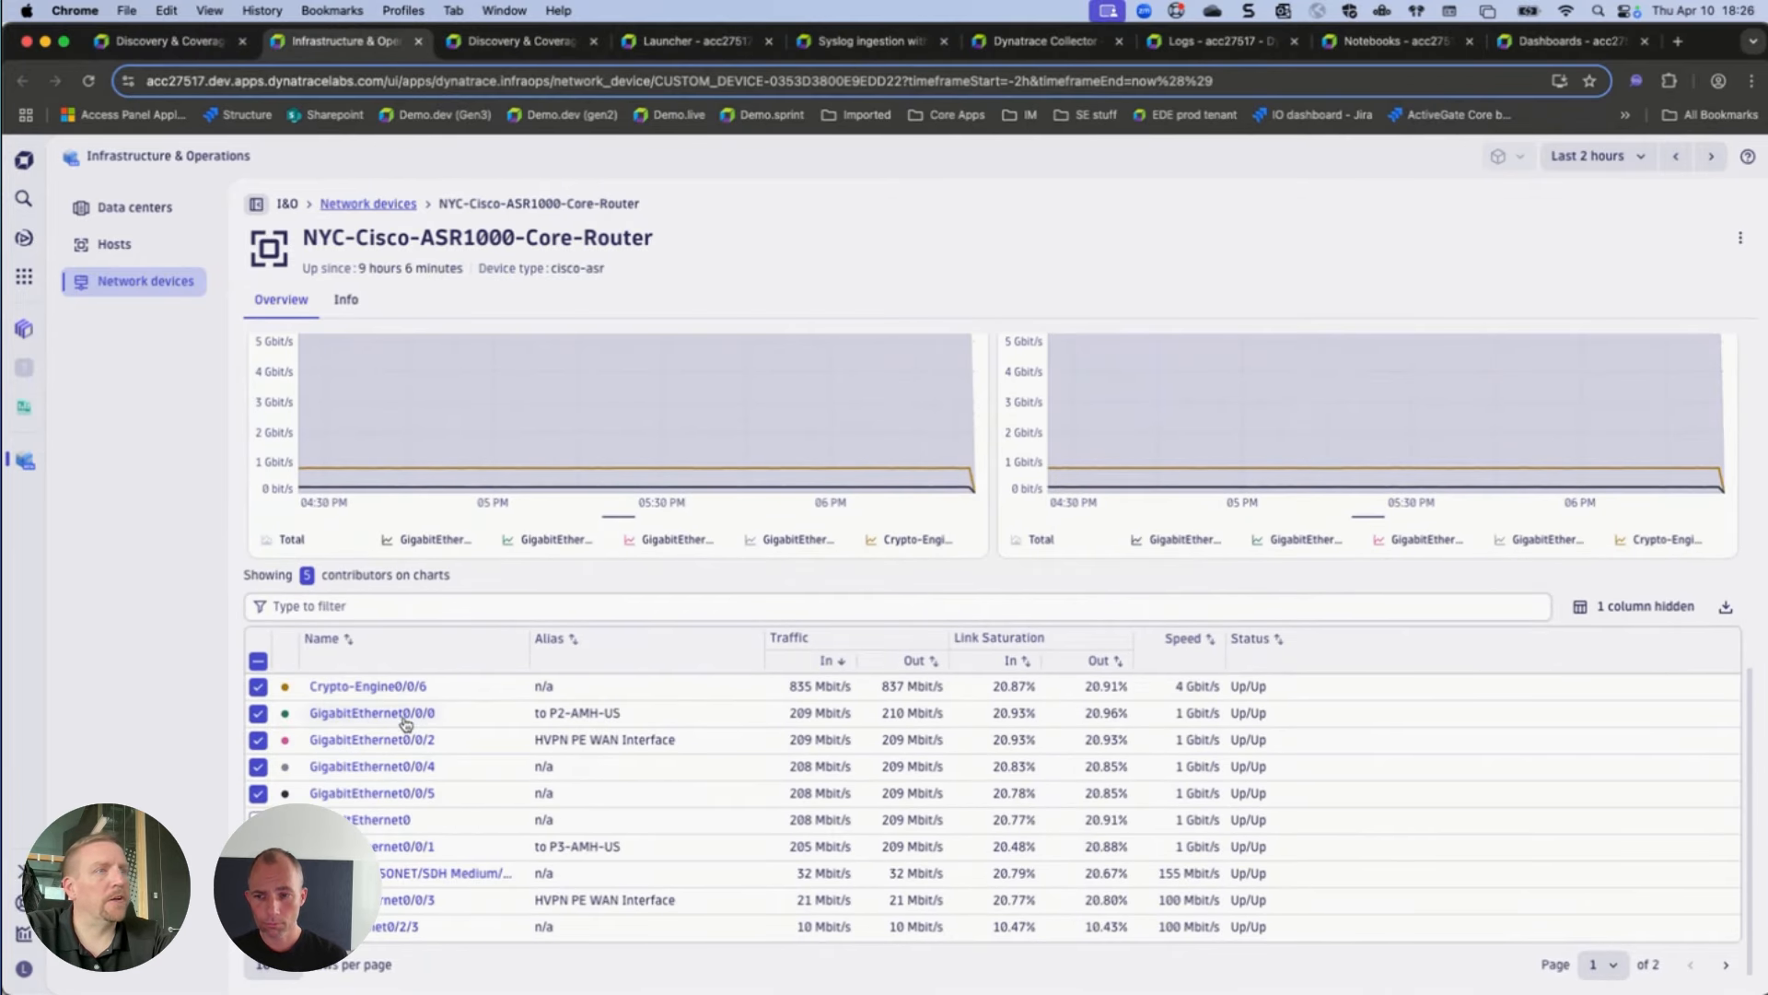
click(378, 714)
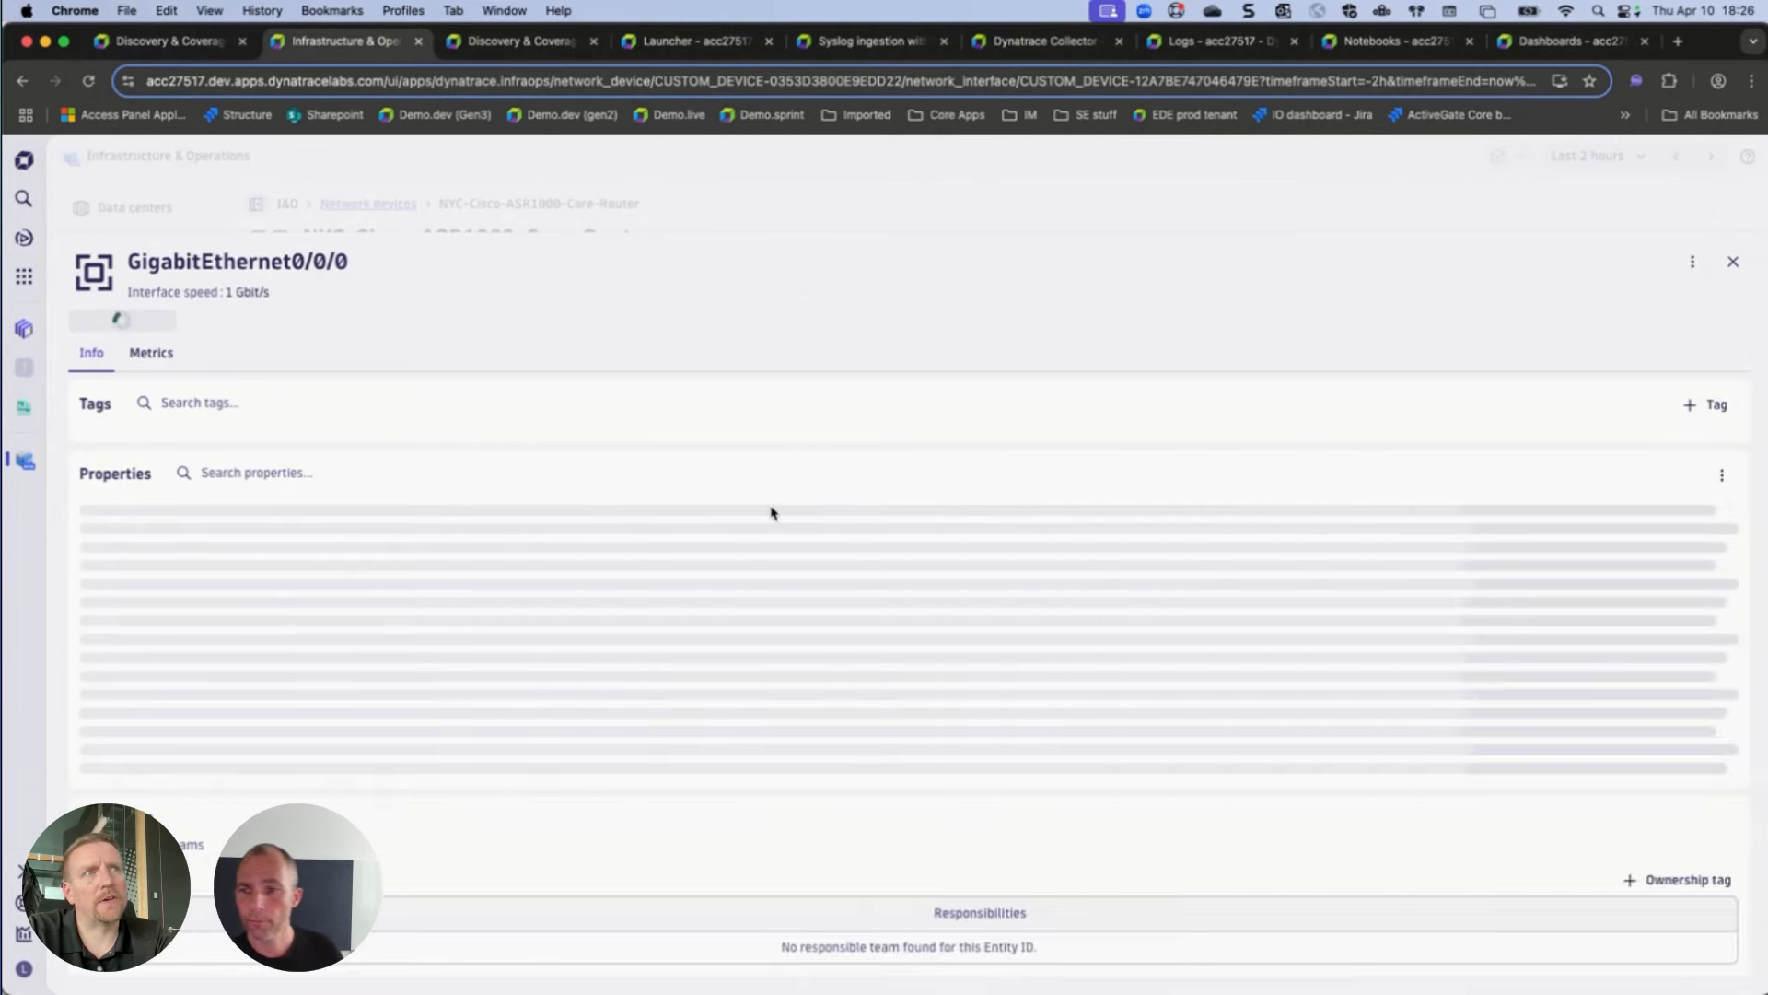
click(150, 353)
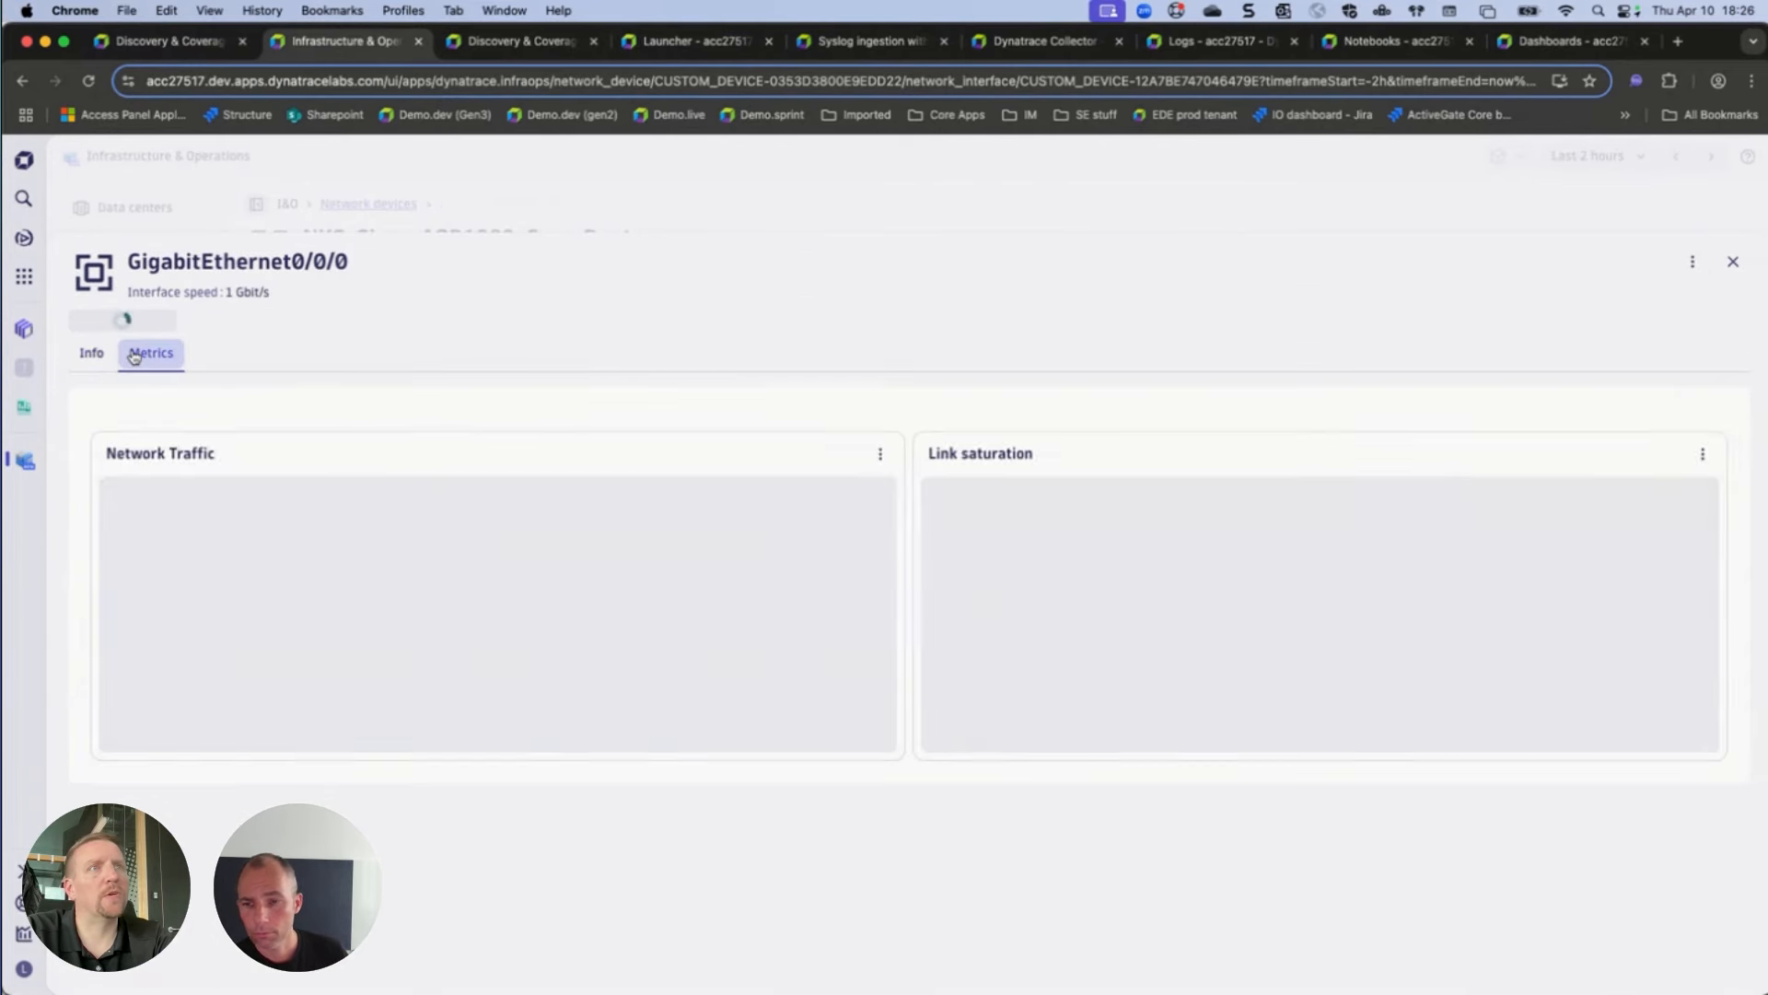
click(1733, 262)
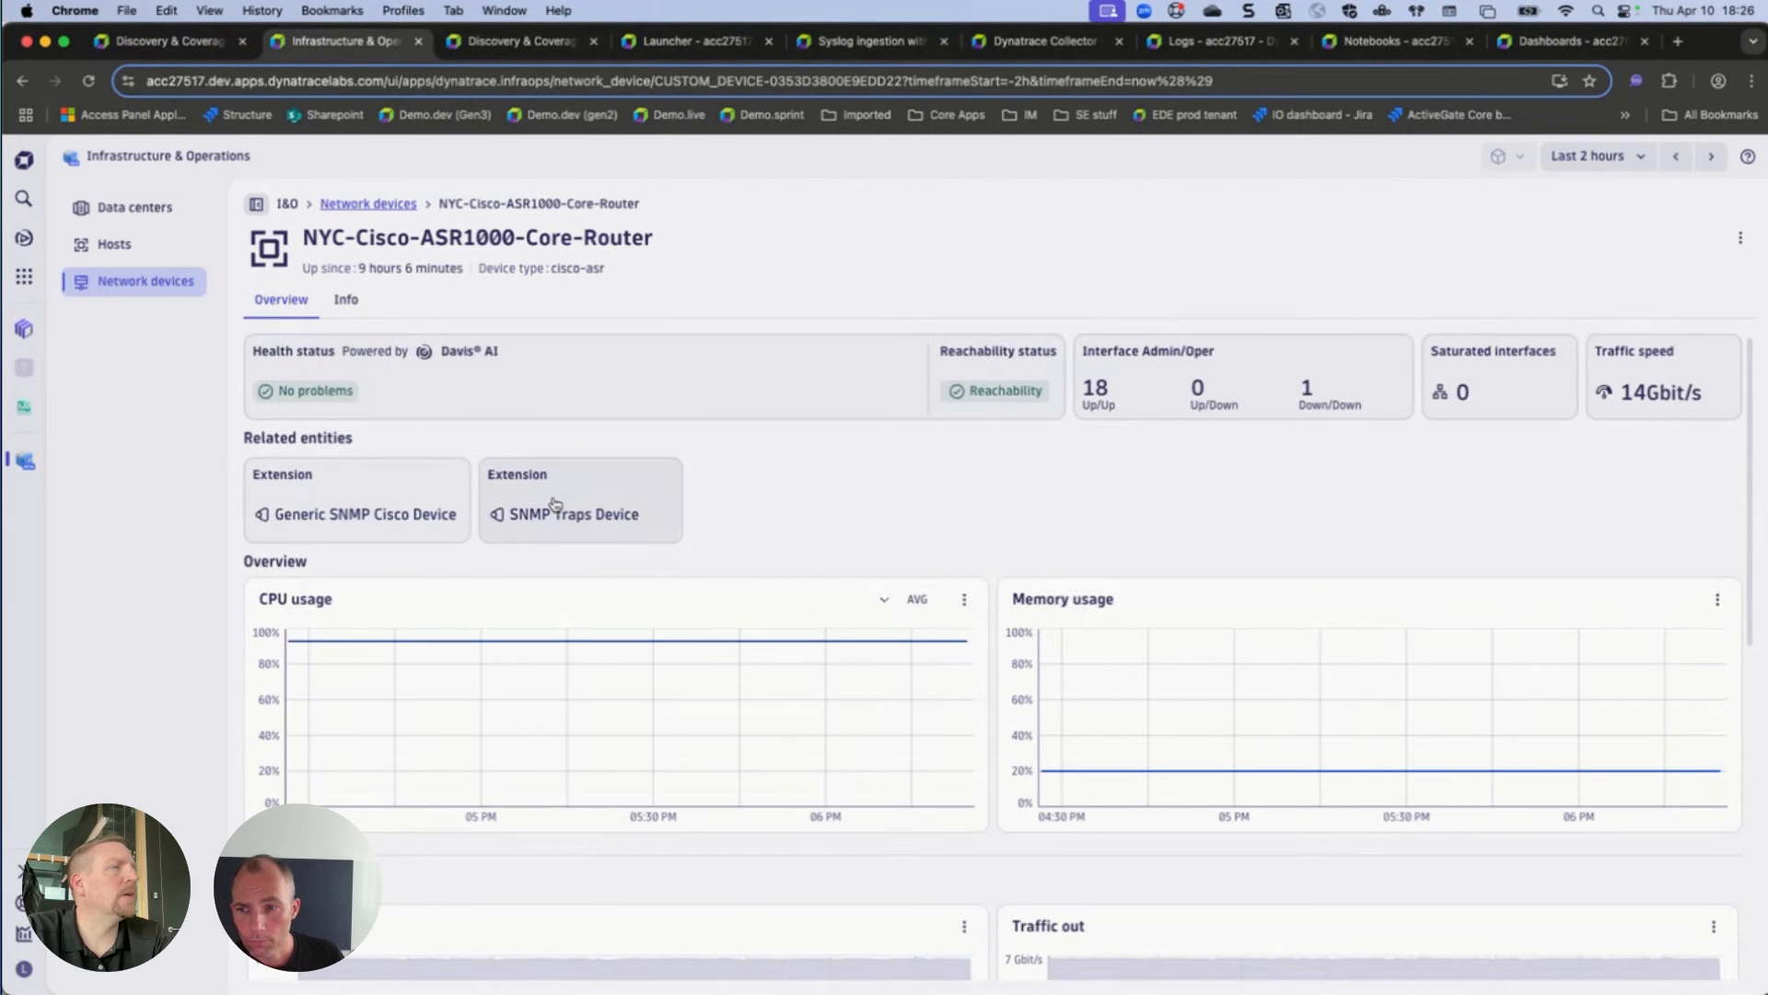
View the router's Generic SNMP Cisco Device entity and the availability chart of its network availability monitor, closing each view.
click(431, 500)
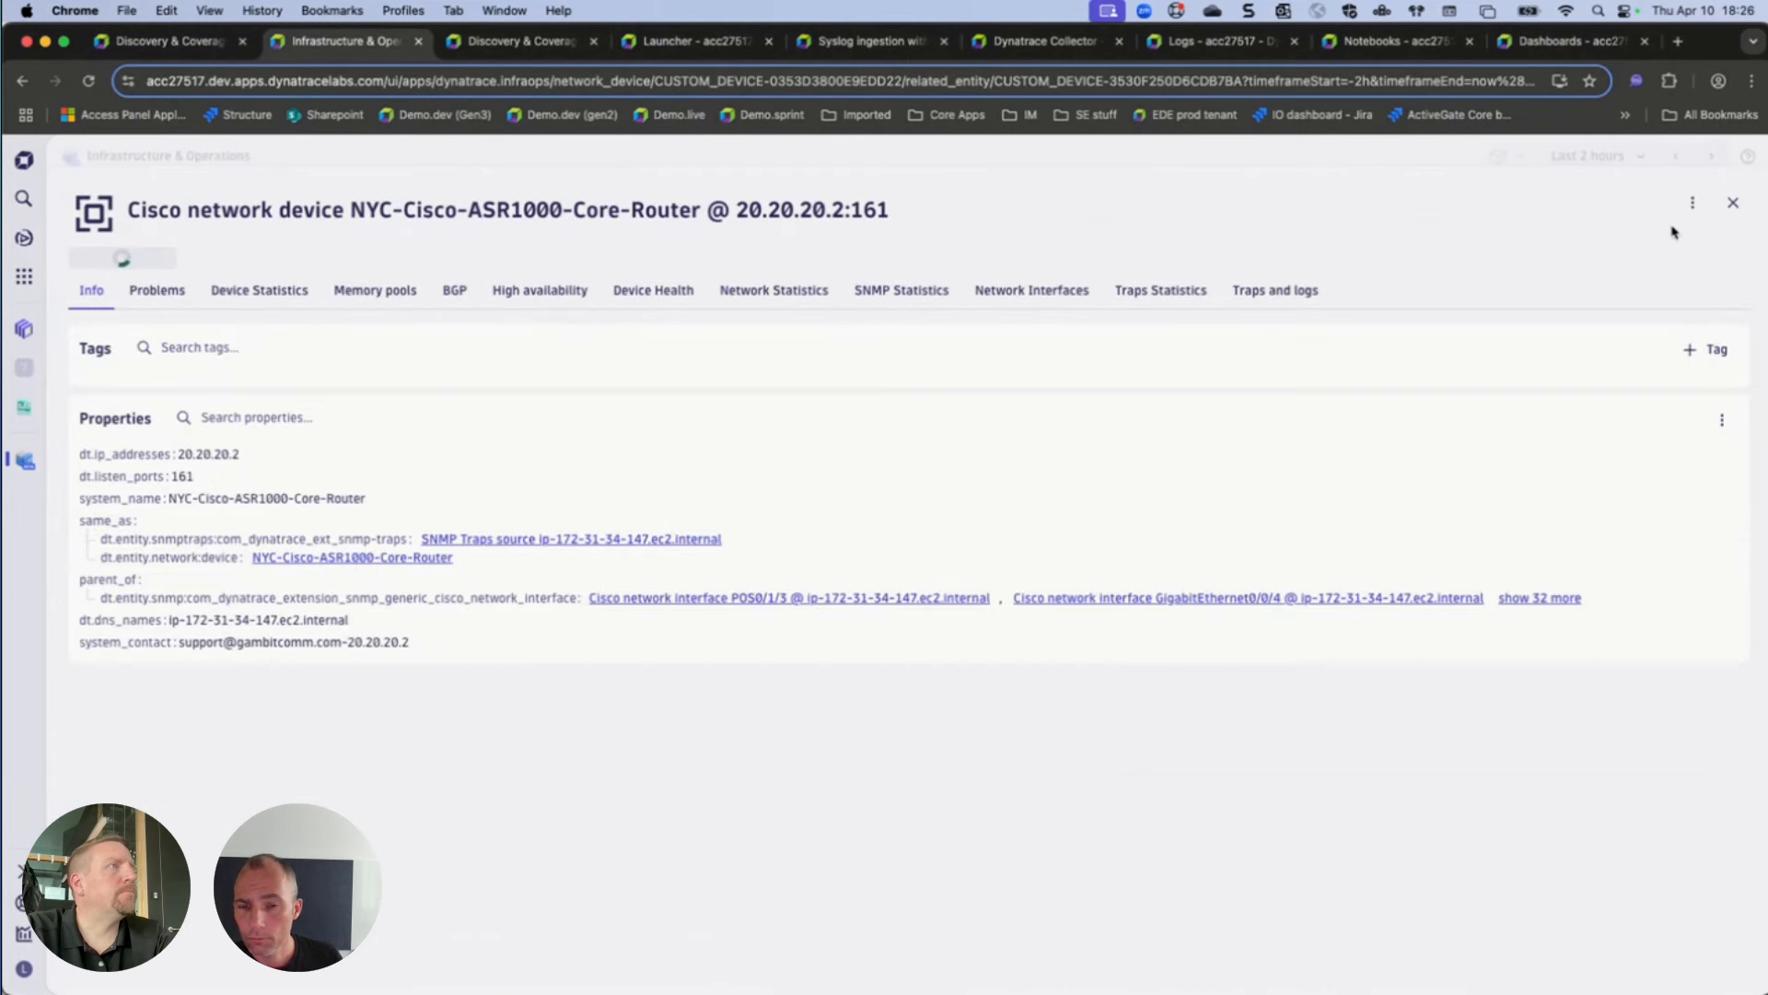
click(1735, 201)
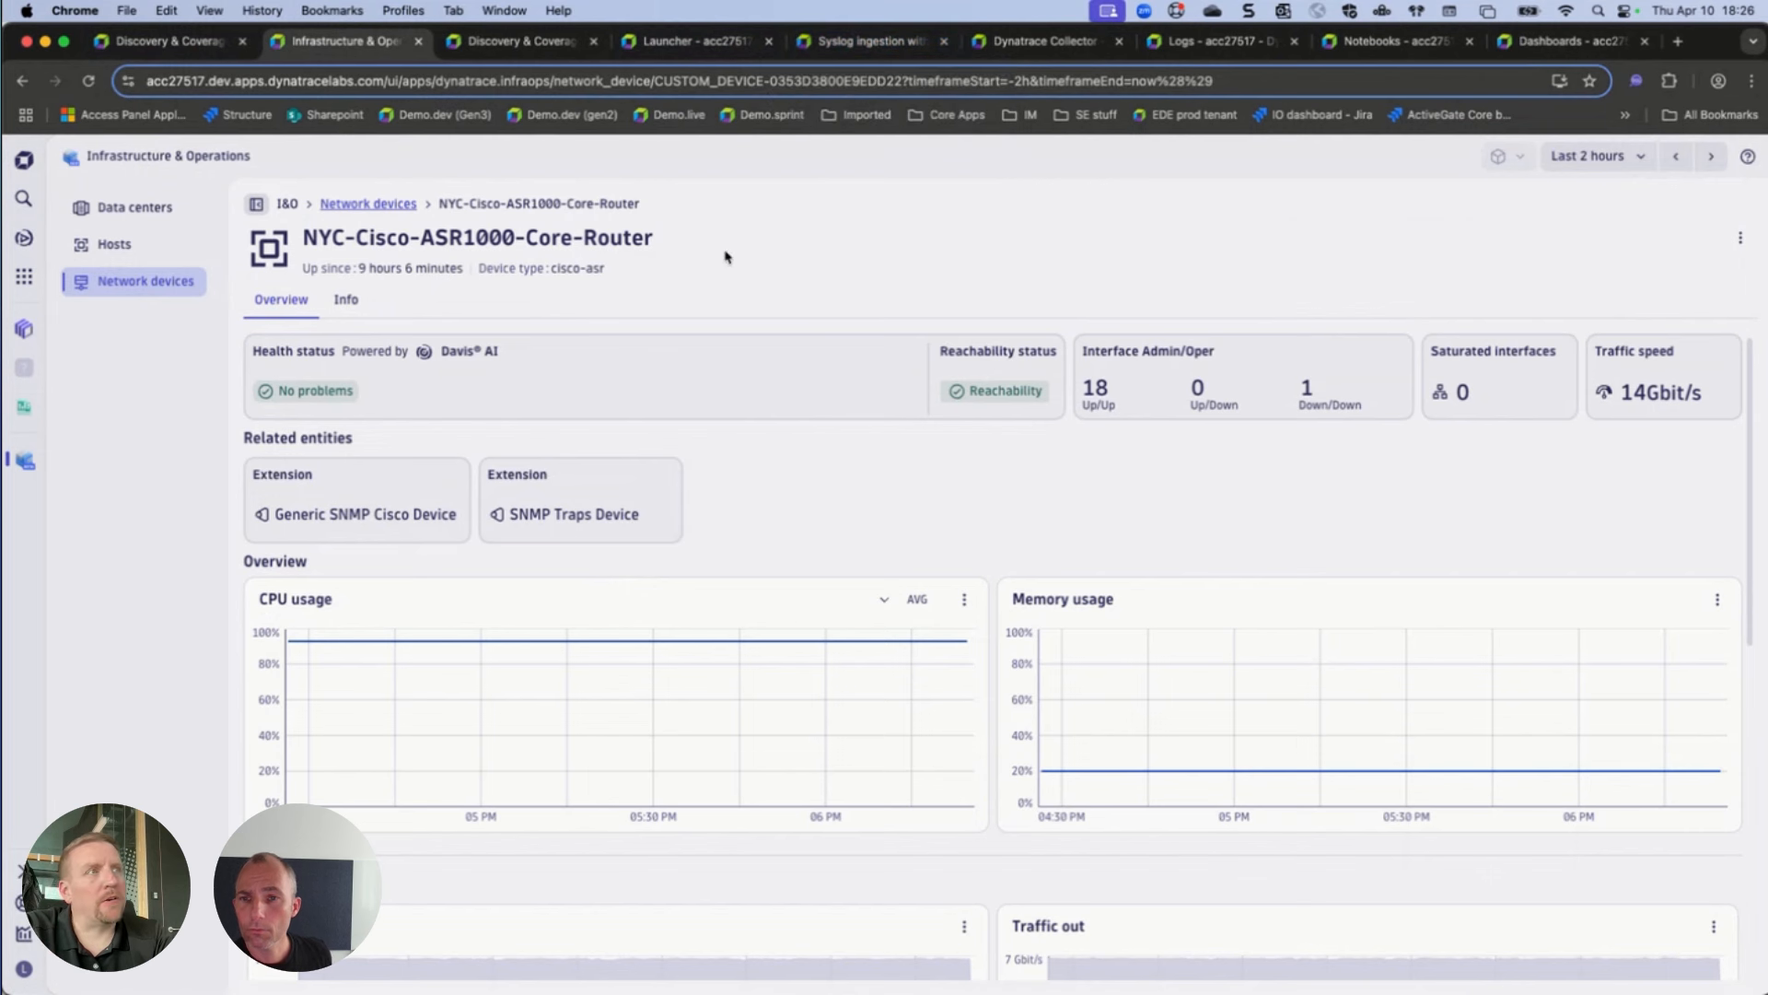
click(1008, 398)
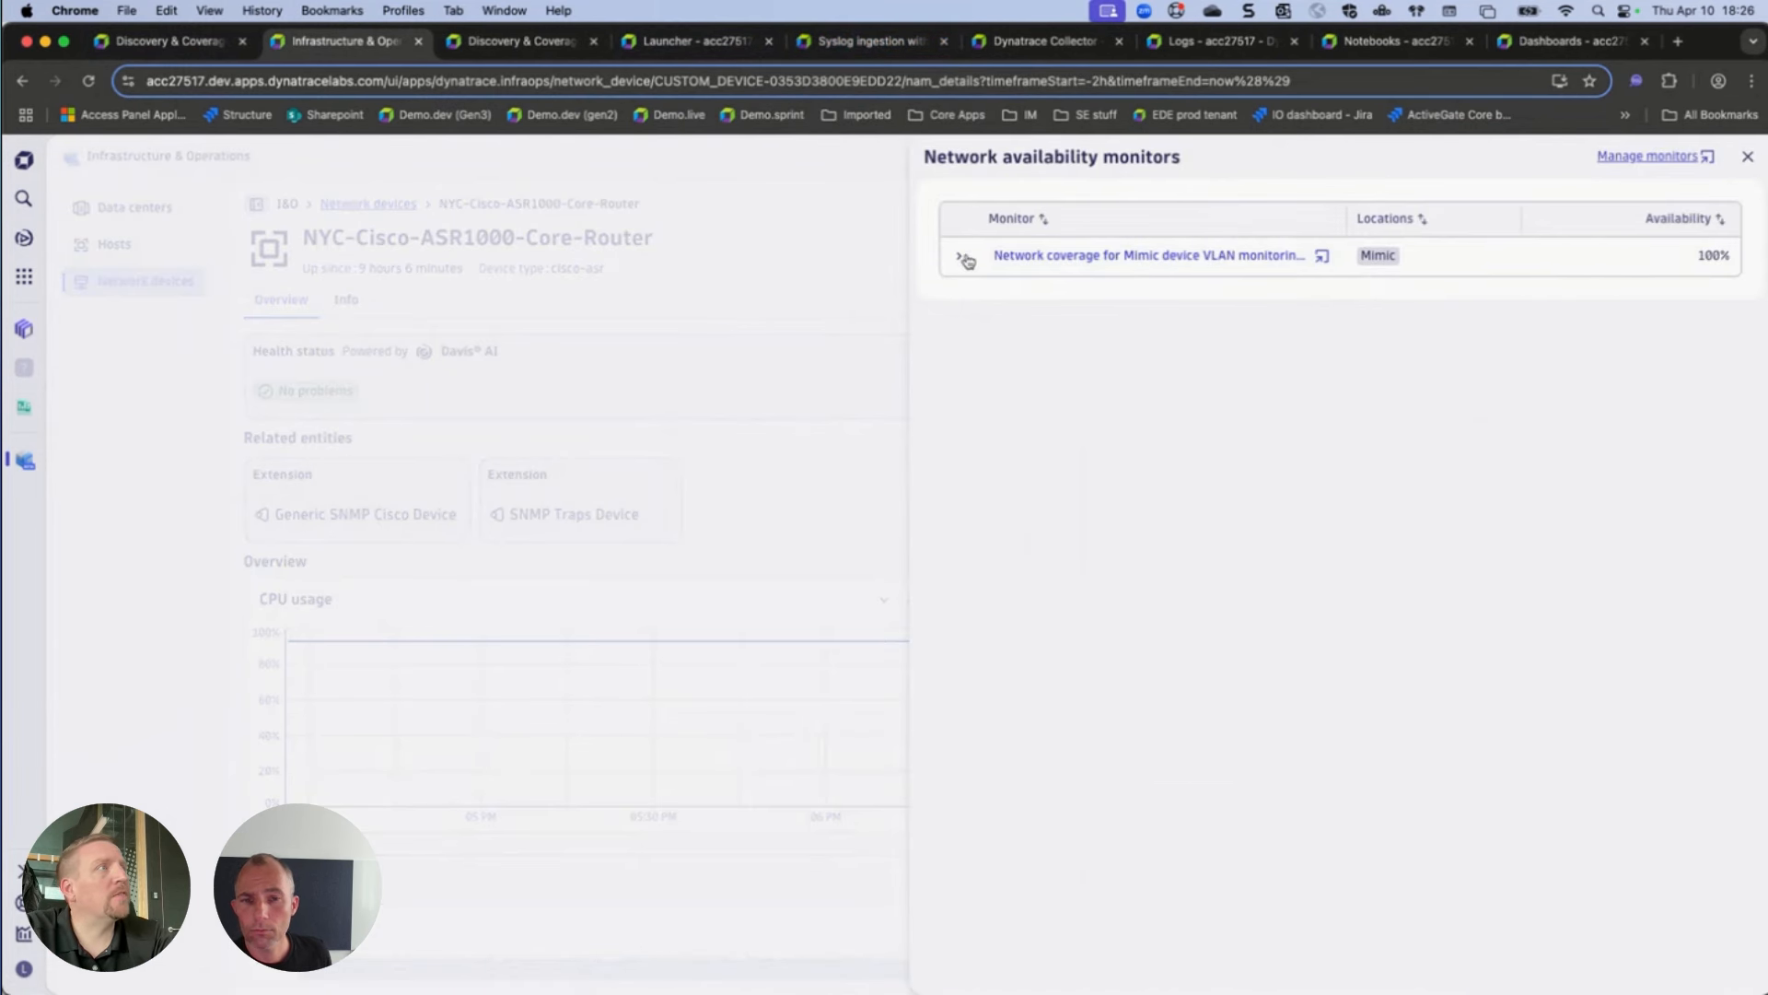
click(959, 257)
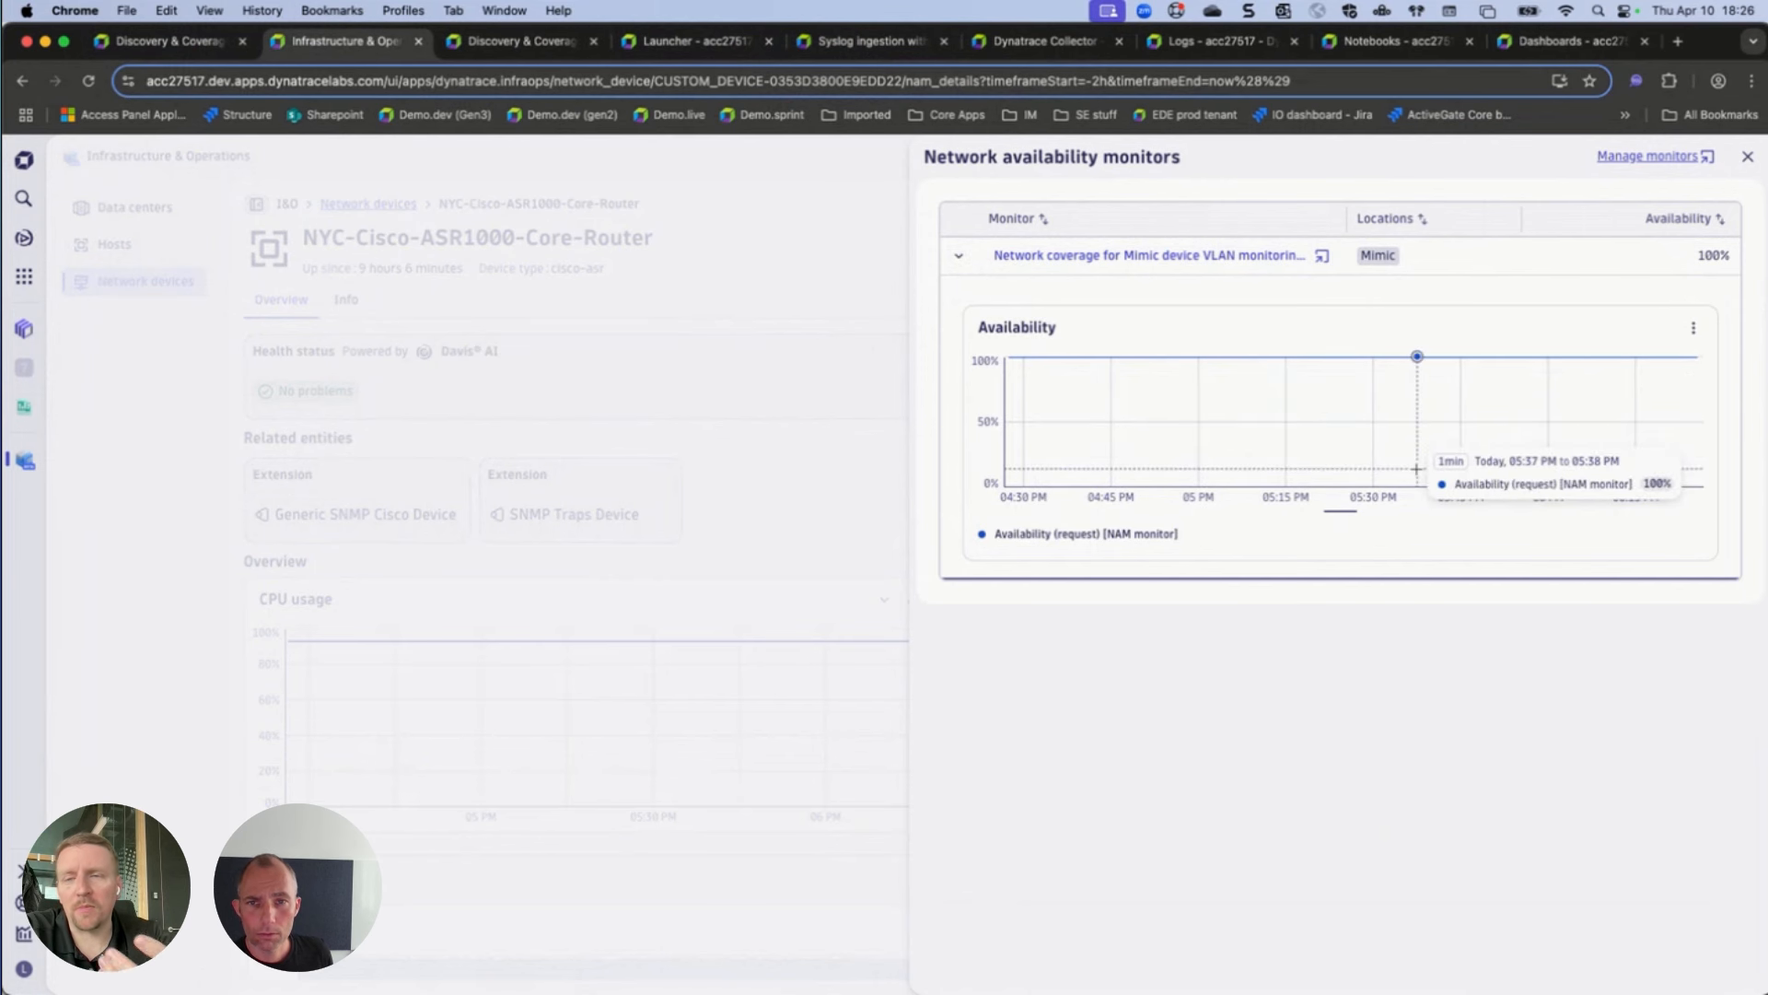
click(1748, 157)
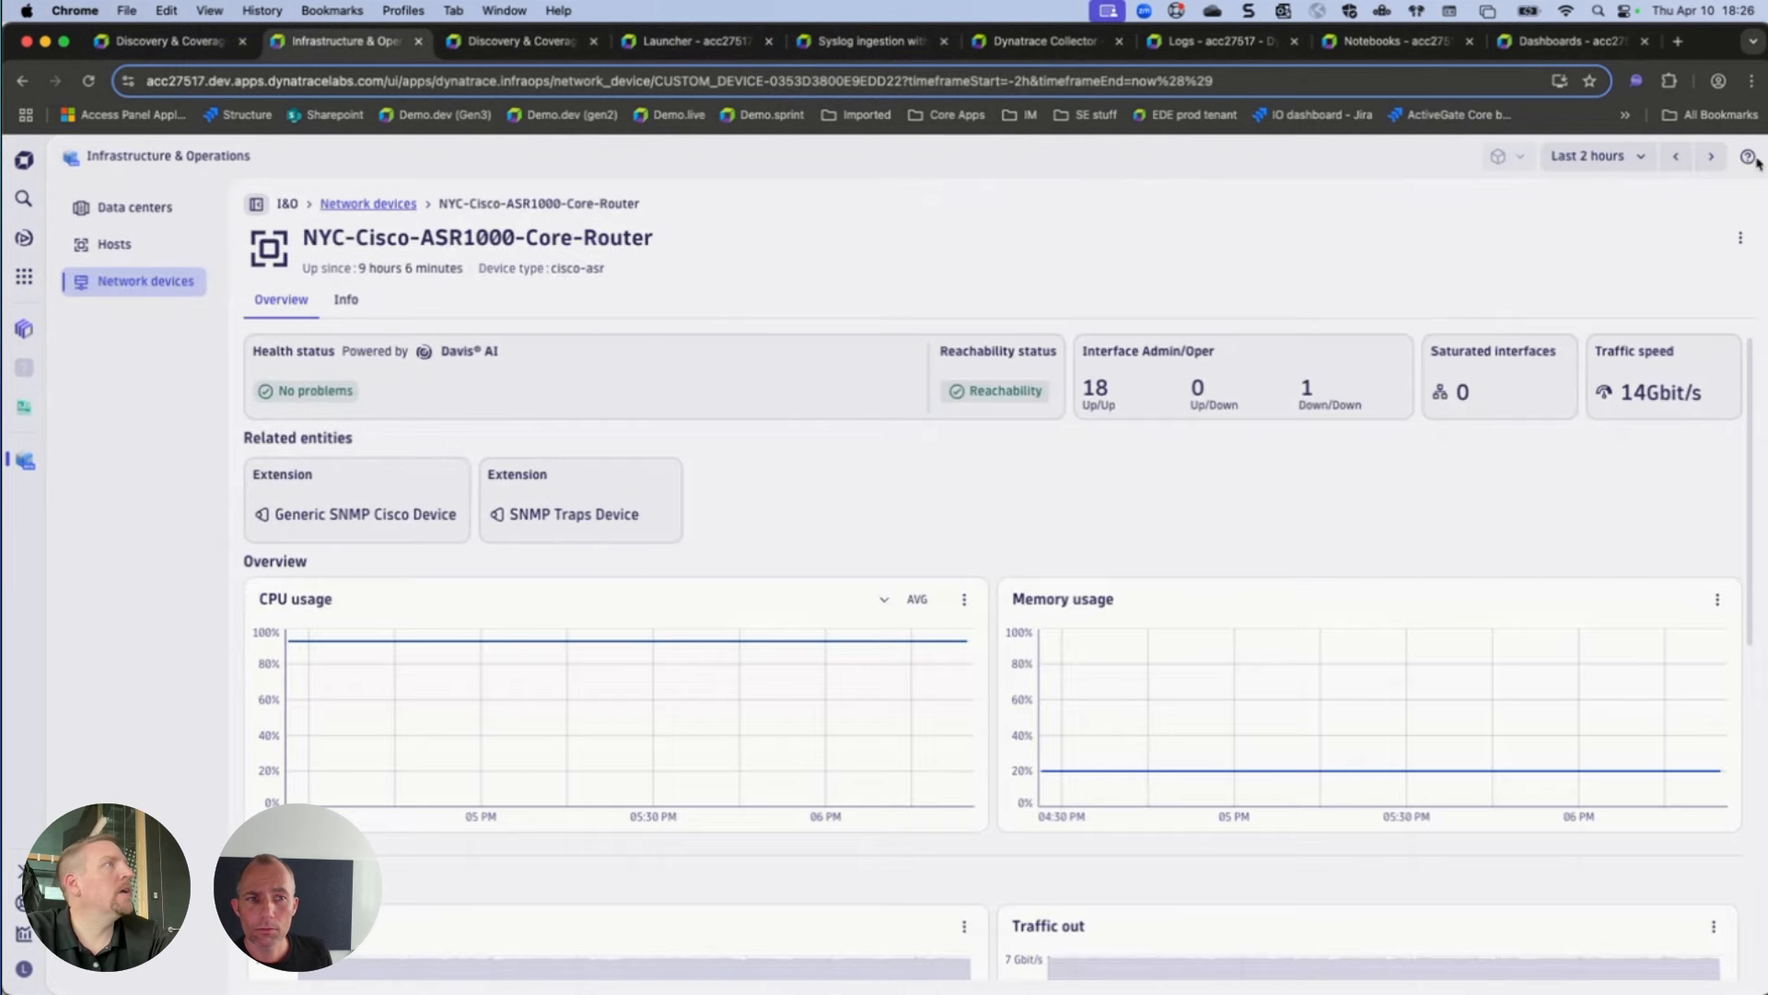
In the Syslog ingestion with ActiveGate documentation, copy the path /var/lib/dynatrace/remotepluginmodule/agent/conf/extensionsuser.conf.
click(872, 46)
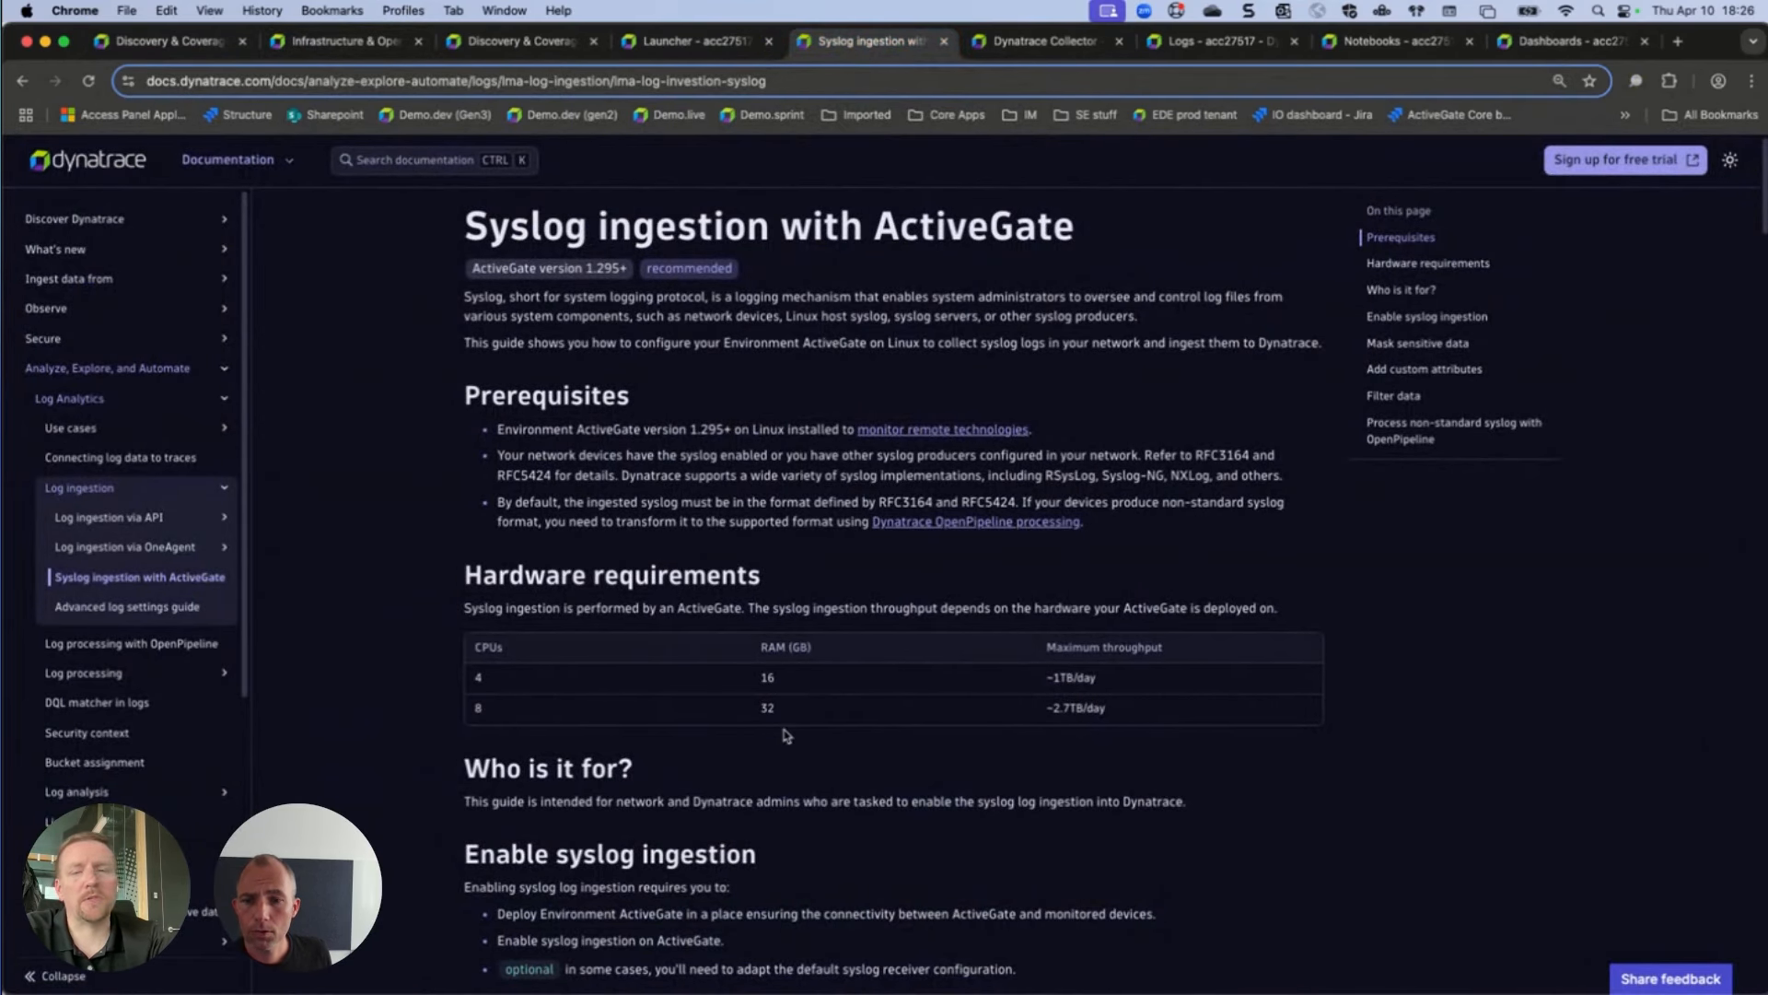
scroll(804, 720, down, 5)
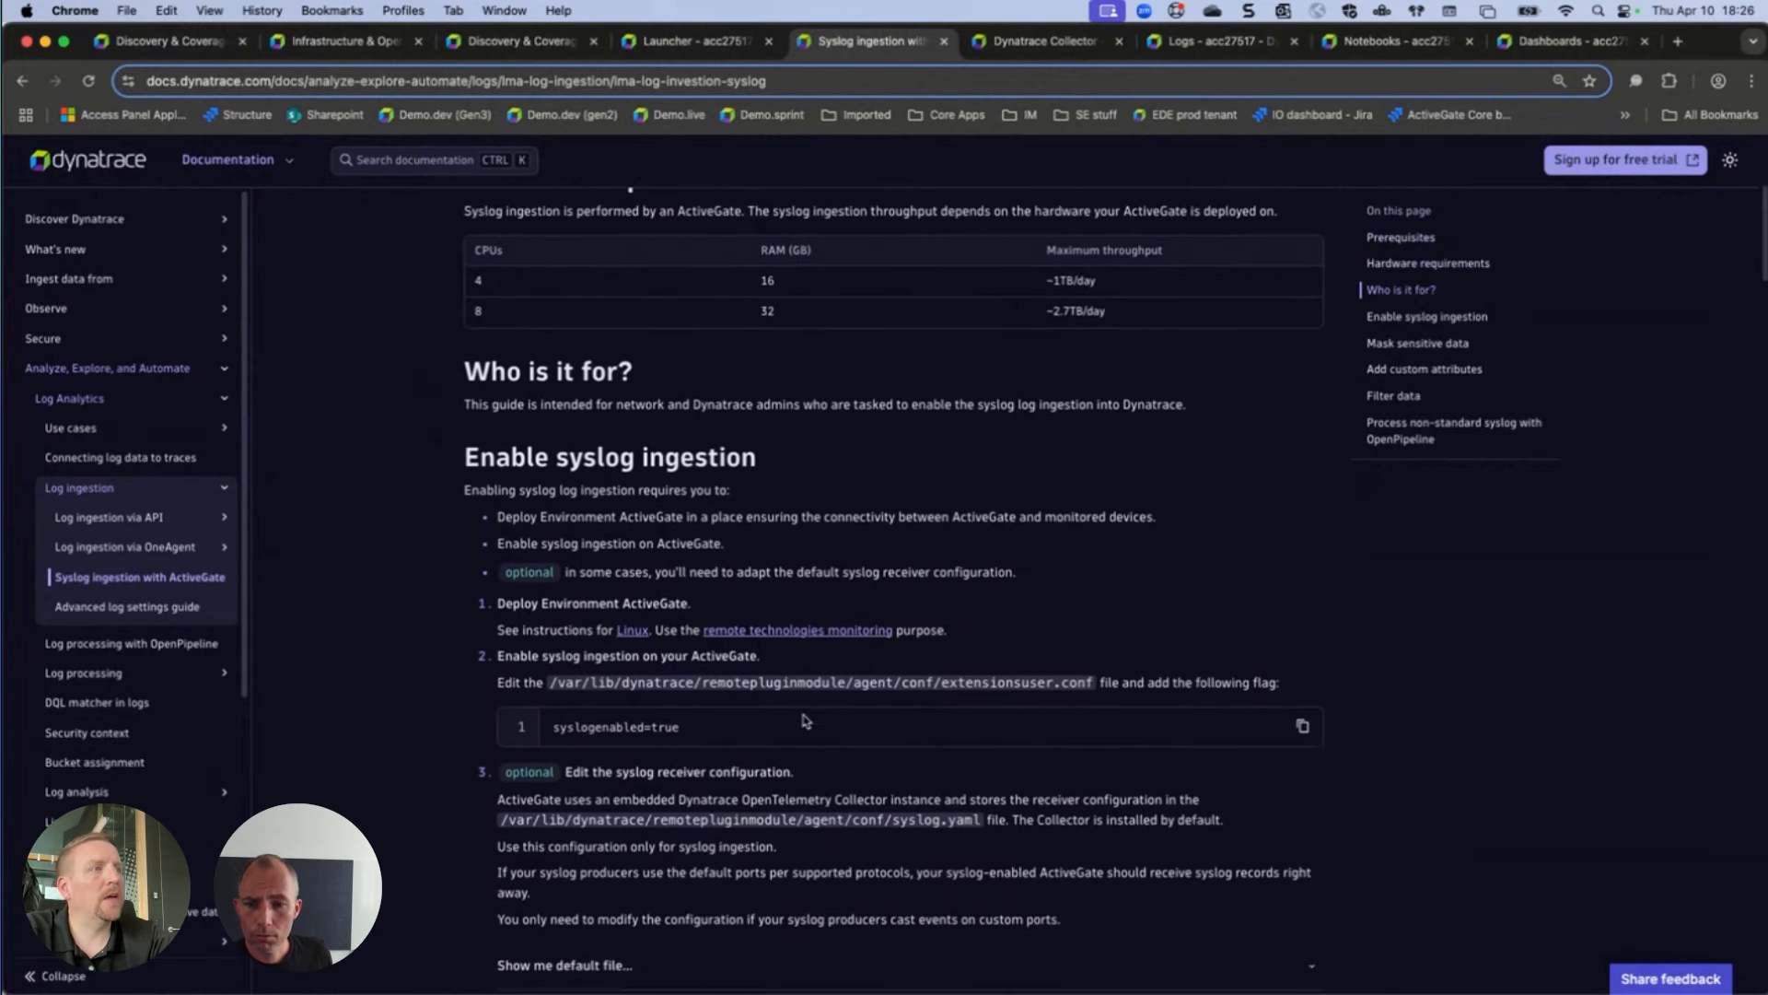
drag(550, 605, 1096, 608)
key(super+c)
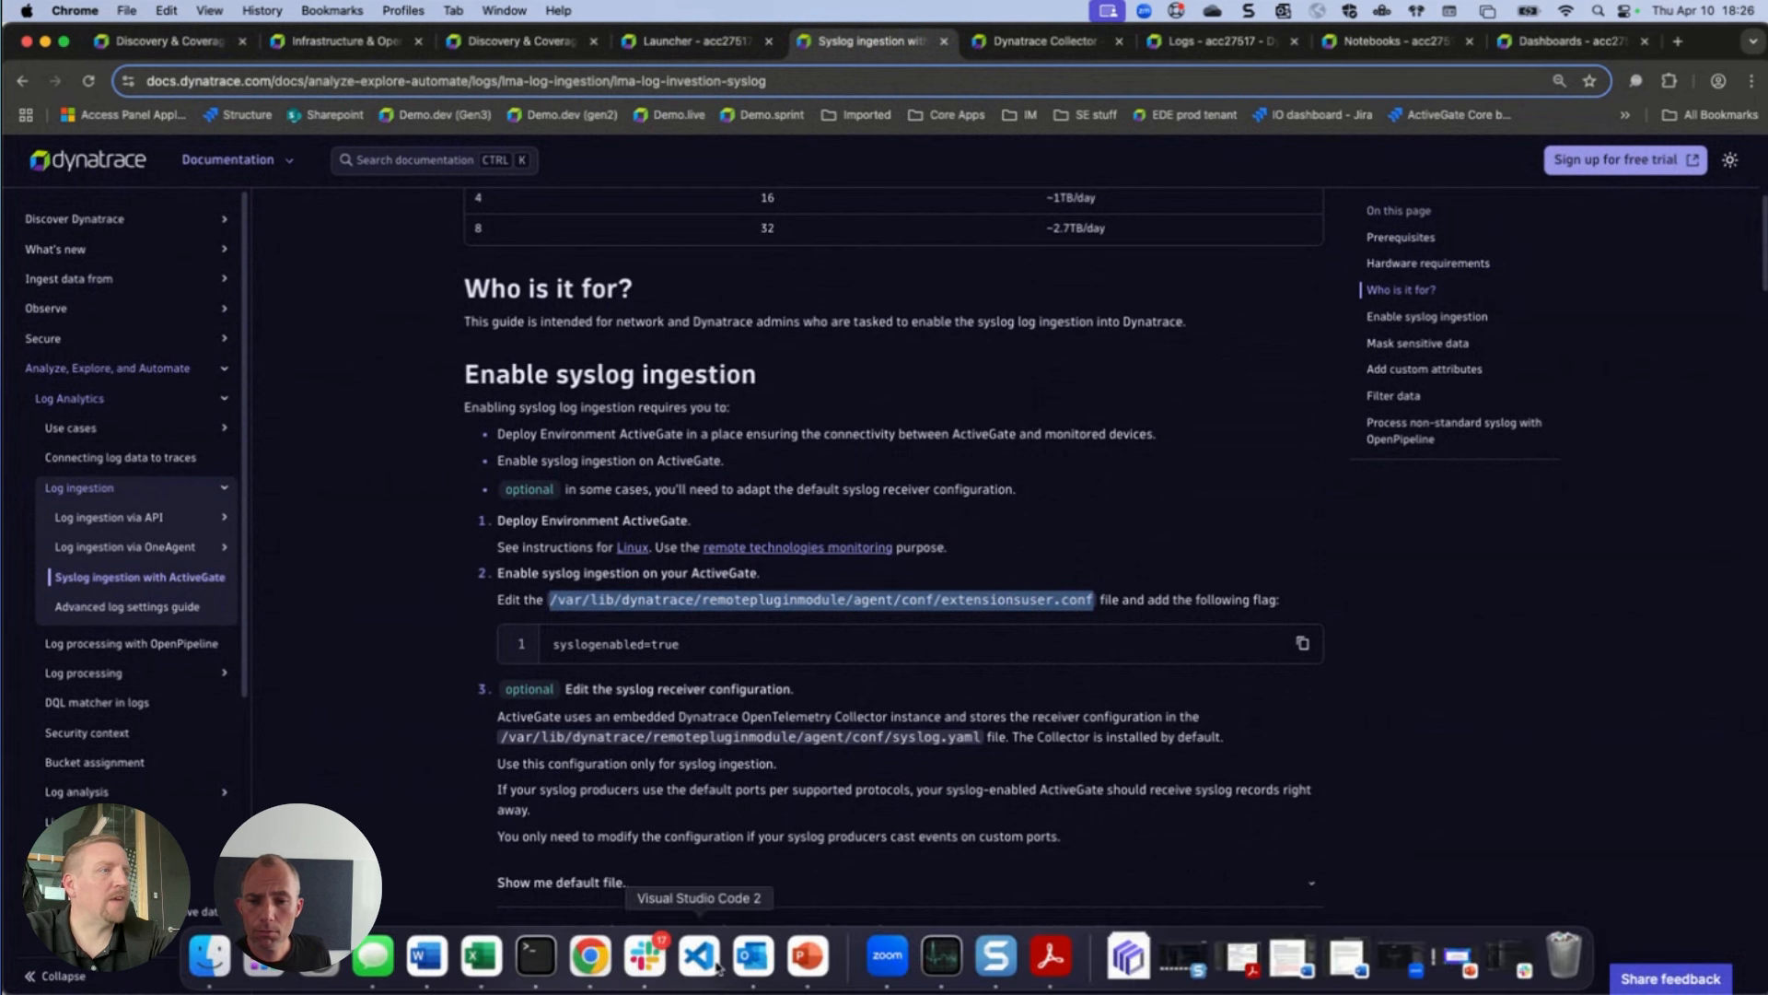
In Terminal, open /var/lib/dynatrace/remotepluginmodule/agent/conf/extensionsuser.conf with vim, inspect the syslog configuration, and quit without changes.
click(523, 953)
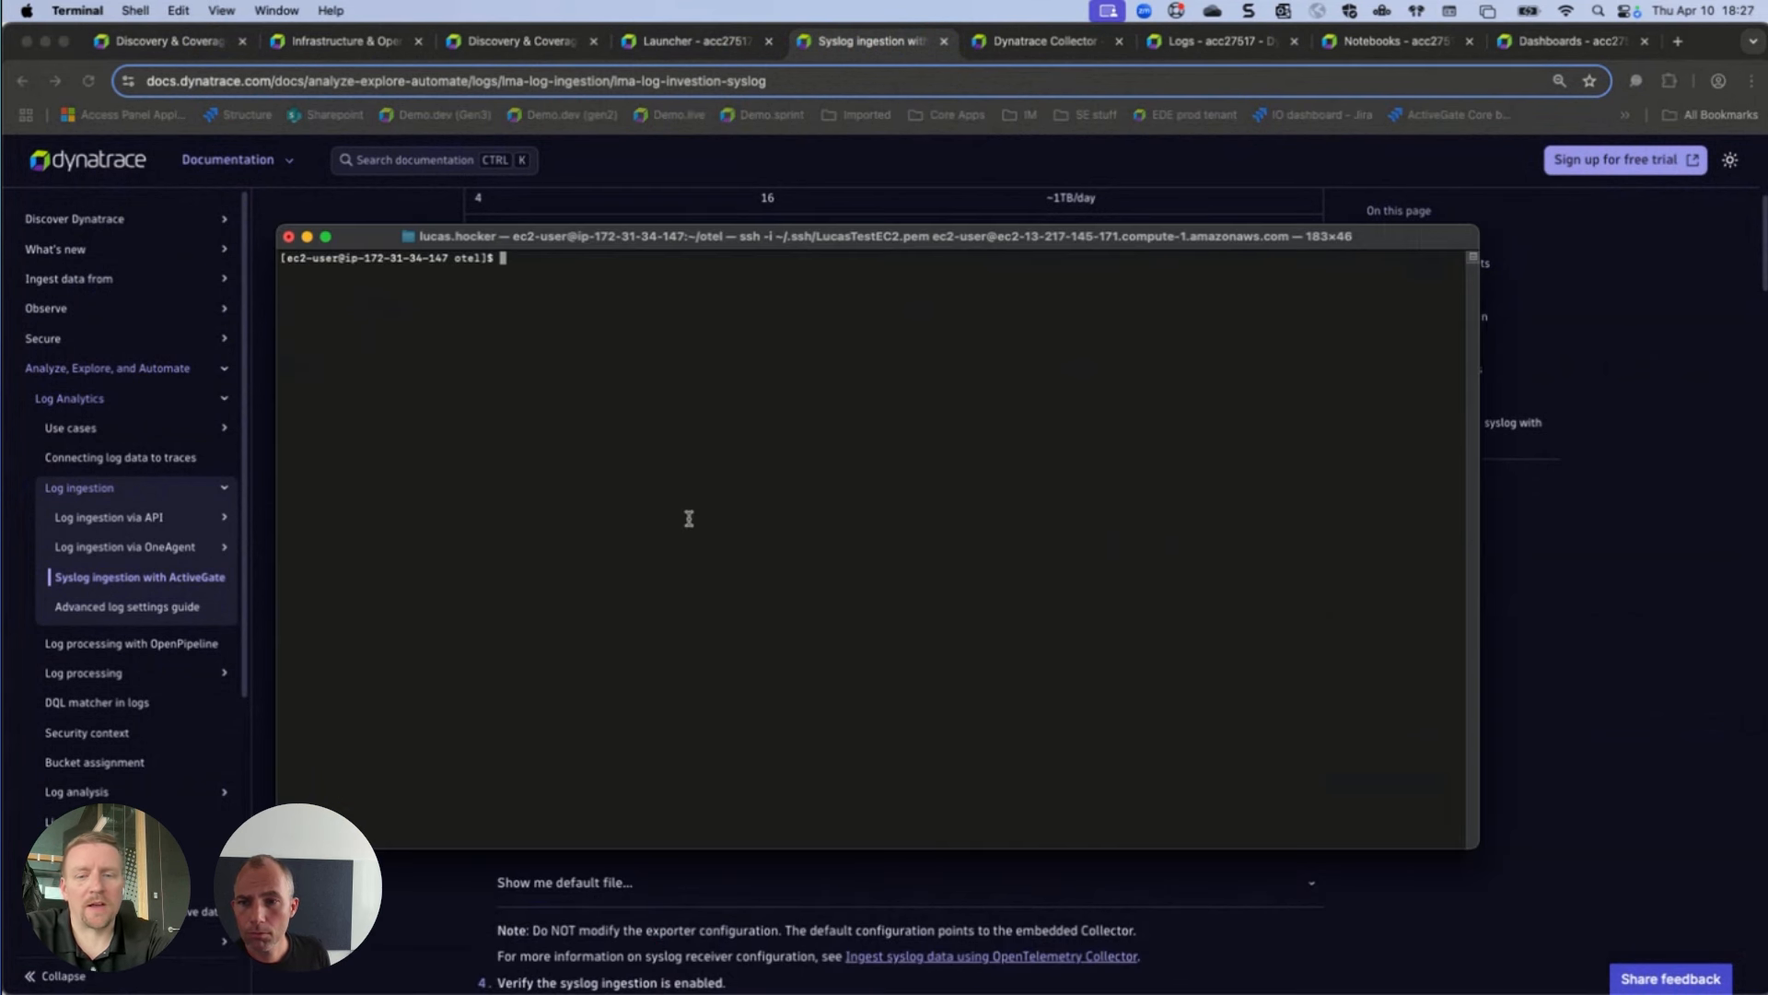
text(vim)
key(super+v)
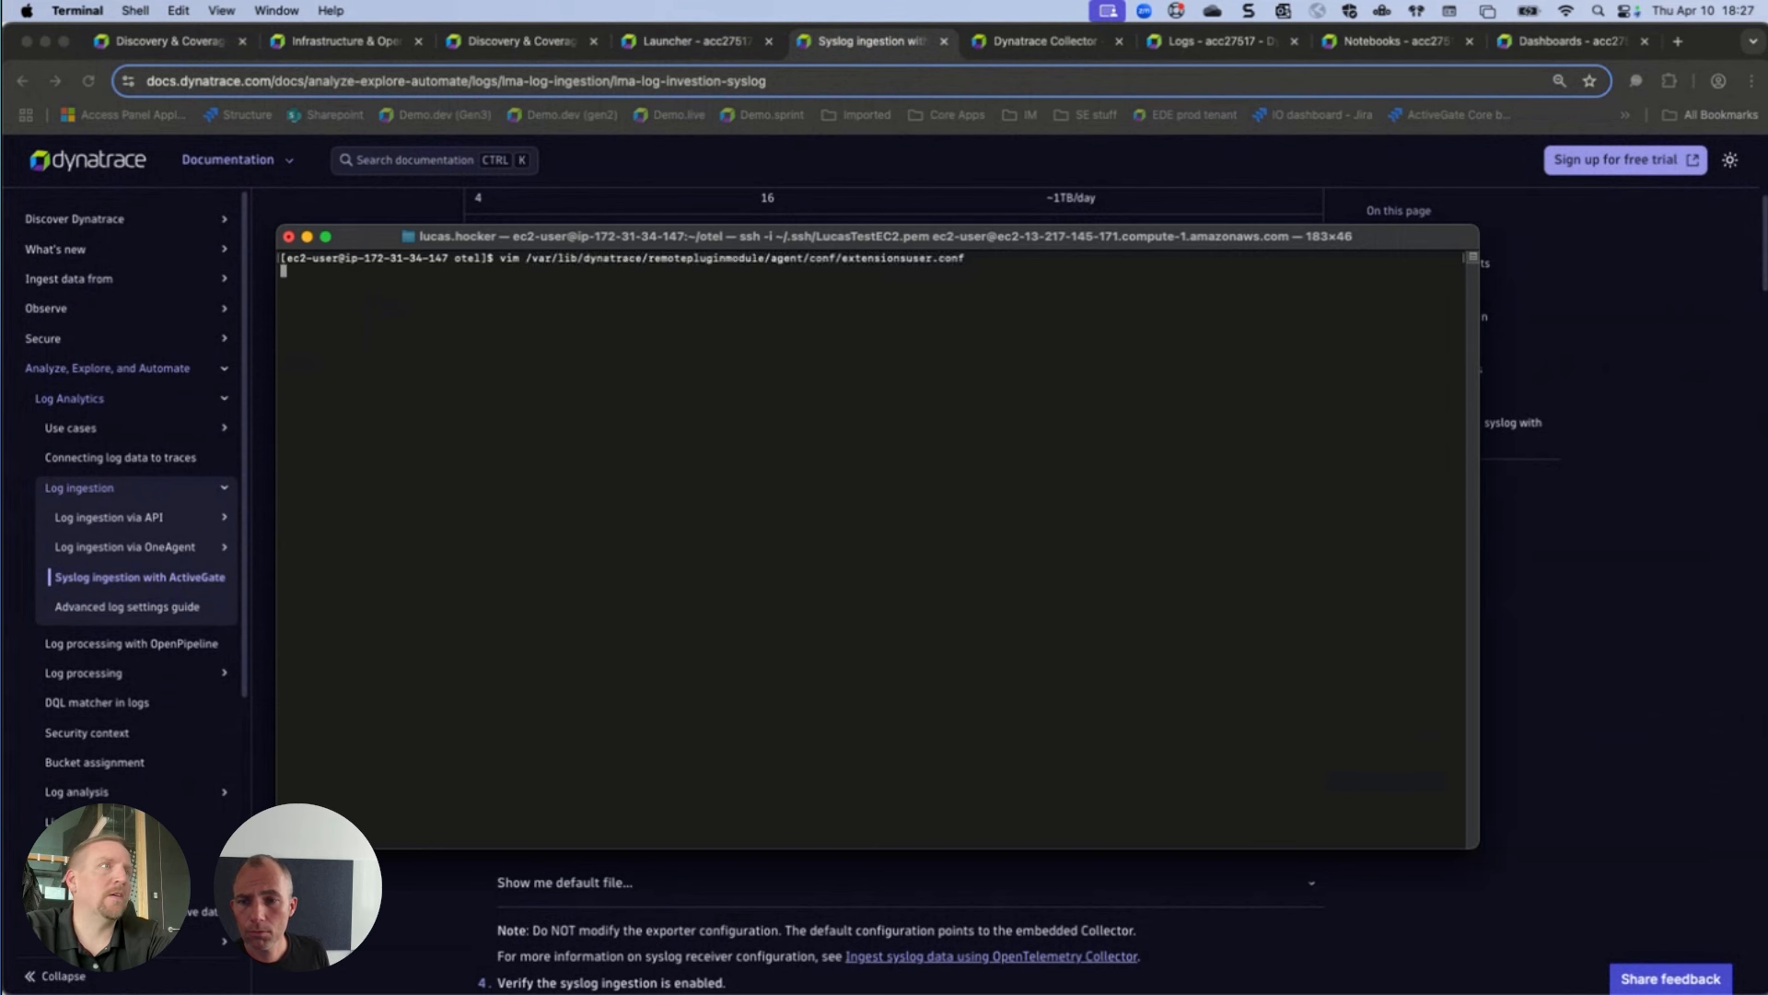
key(Return)
key(Down)
key(Down)
key(Down)
key(Down)
key(Down)
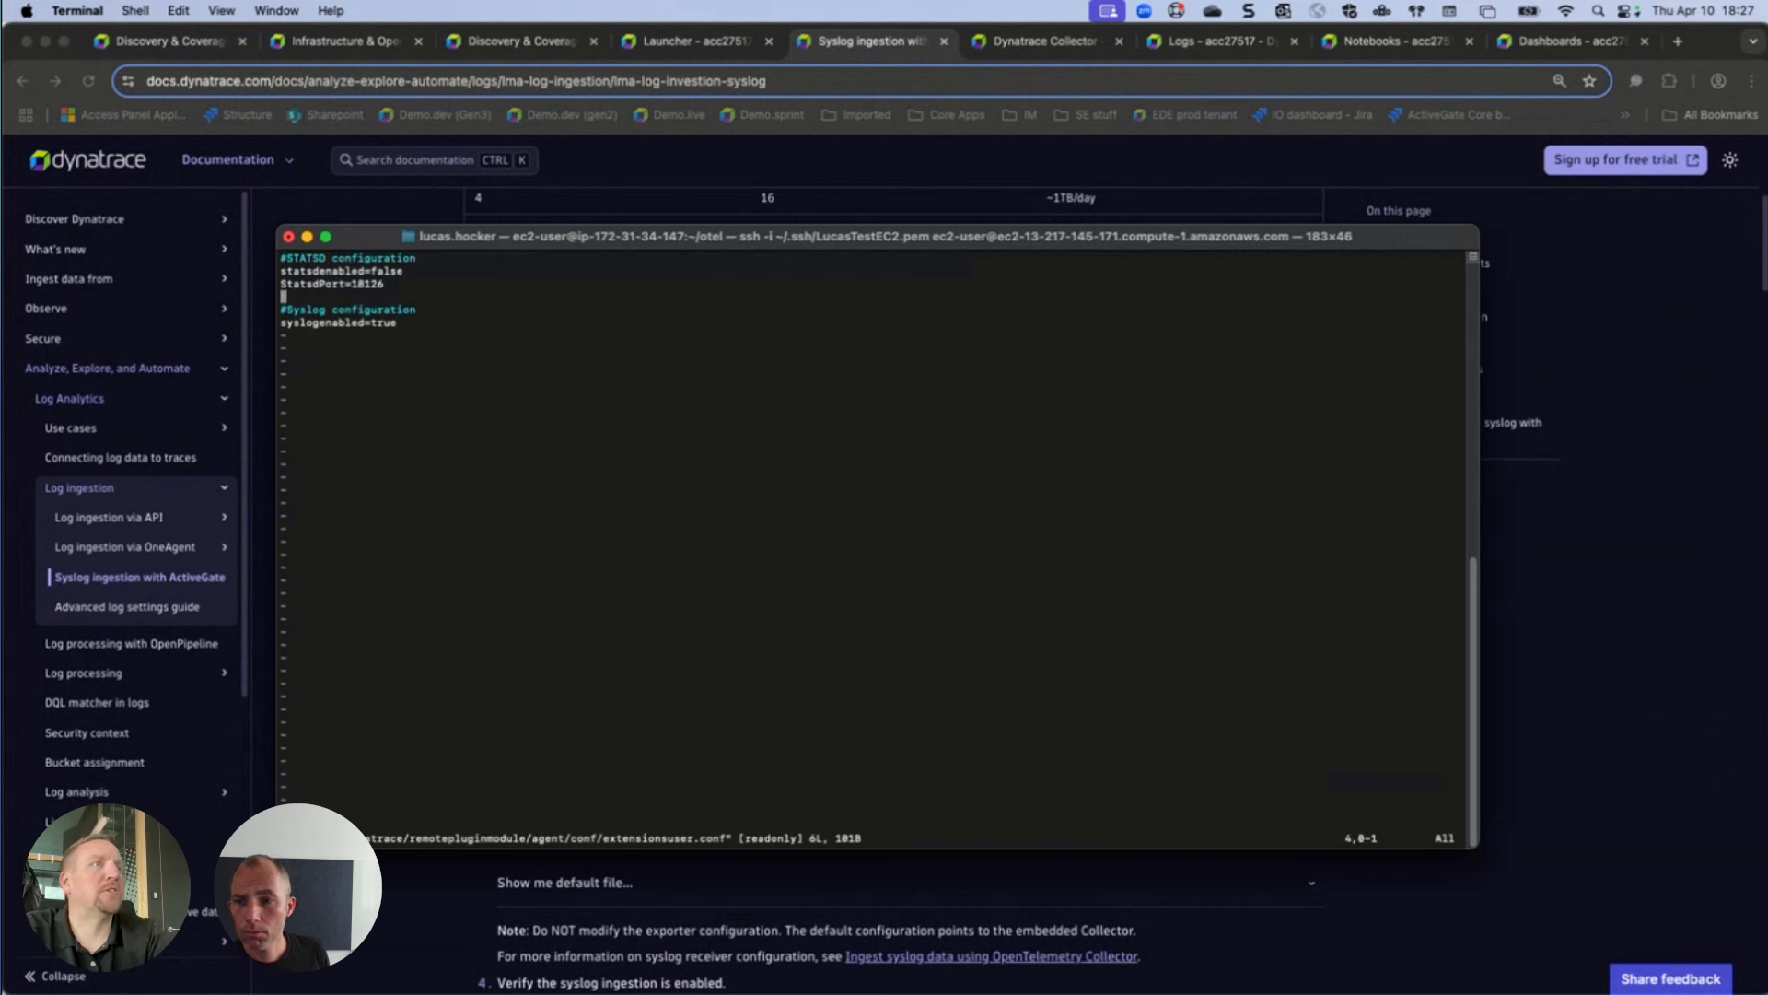
key(Right)
text(:q)
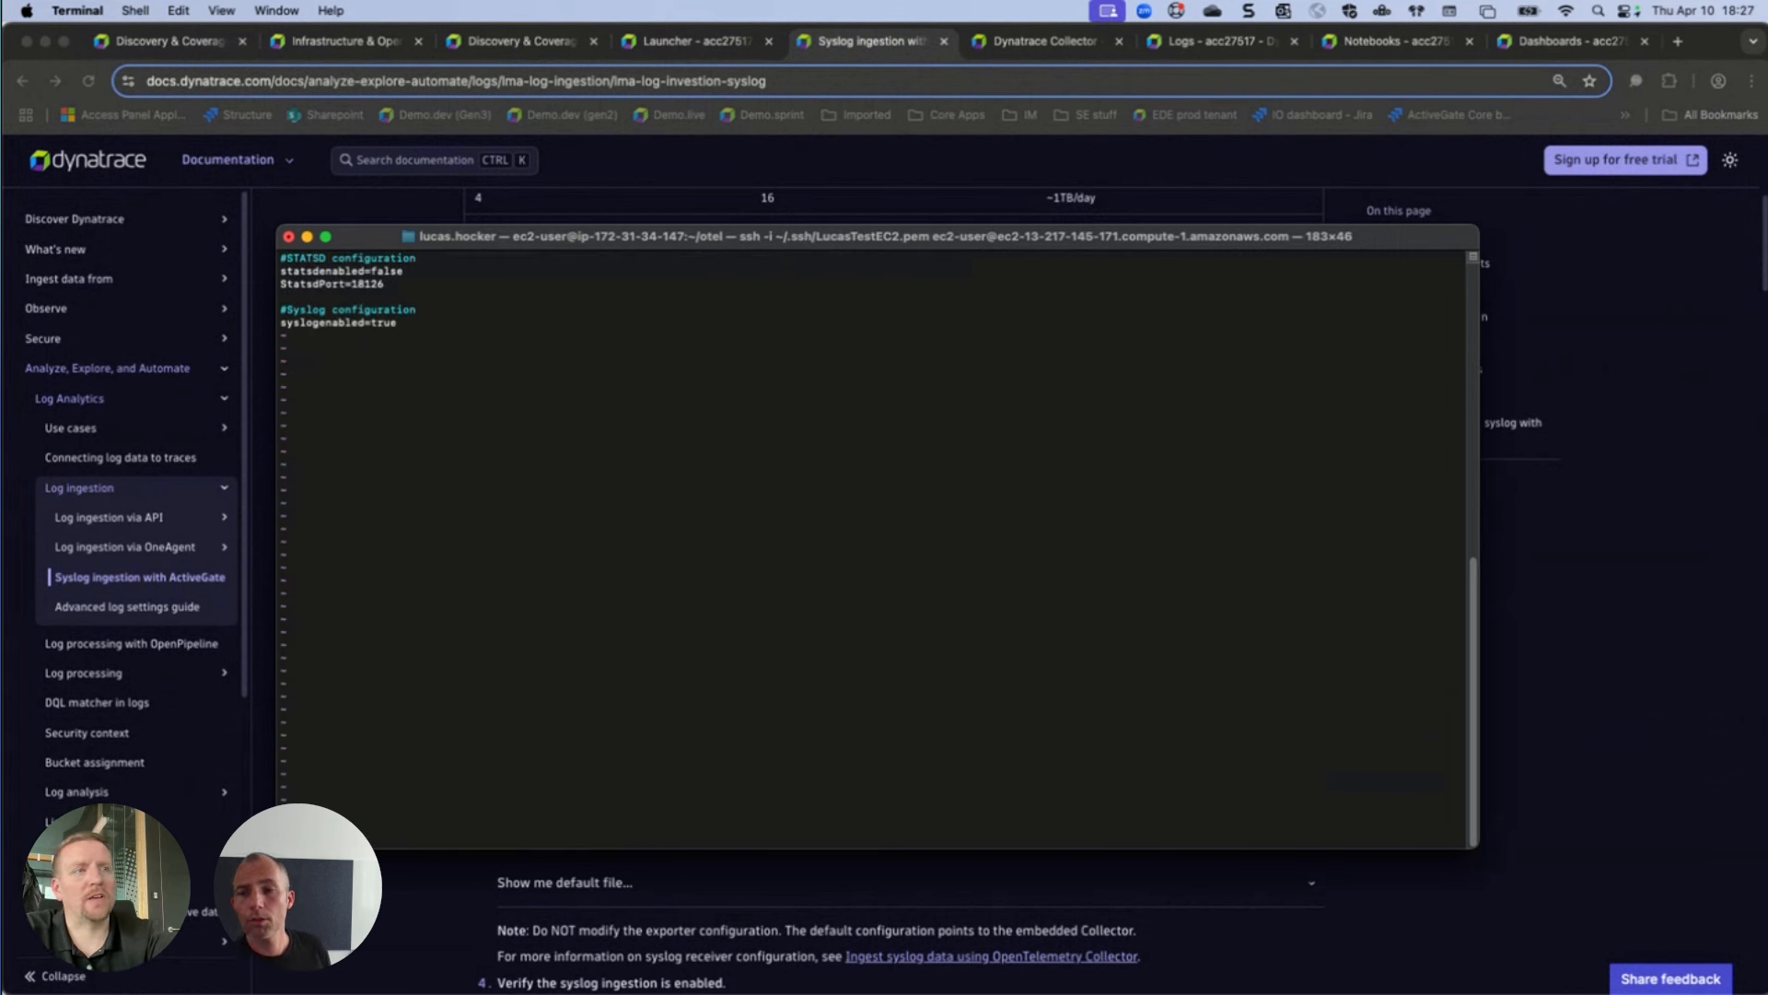
key(Return)
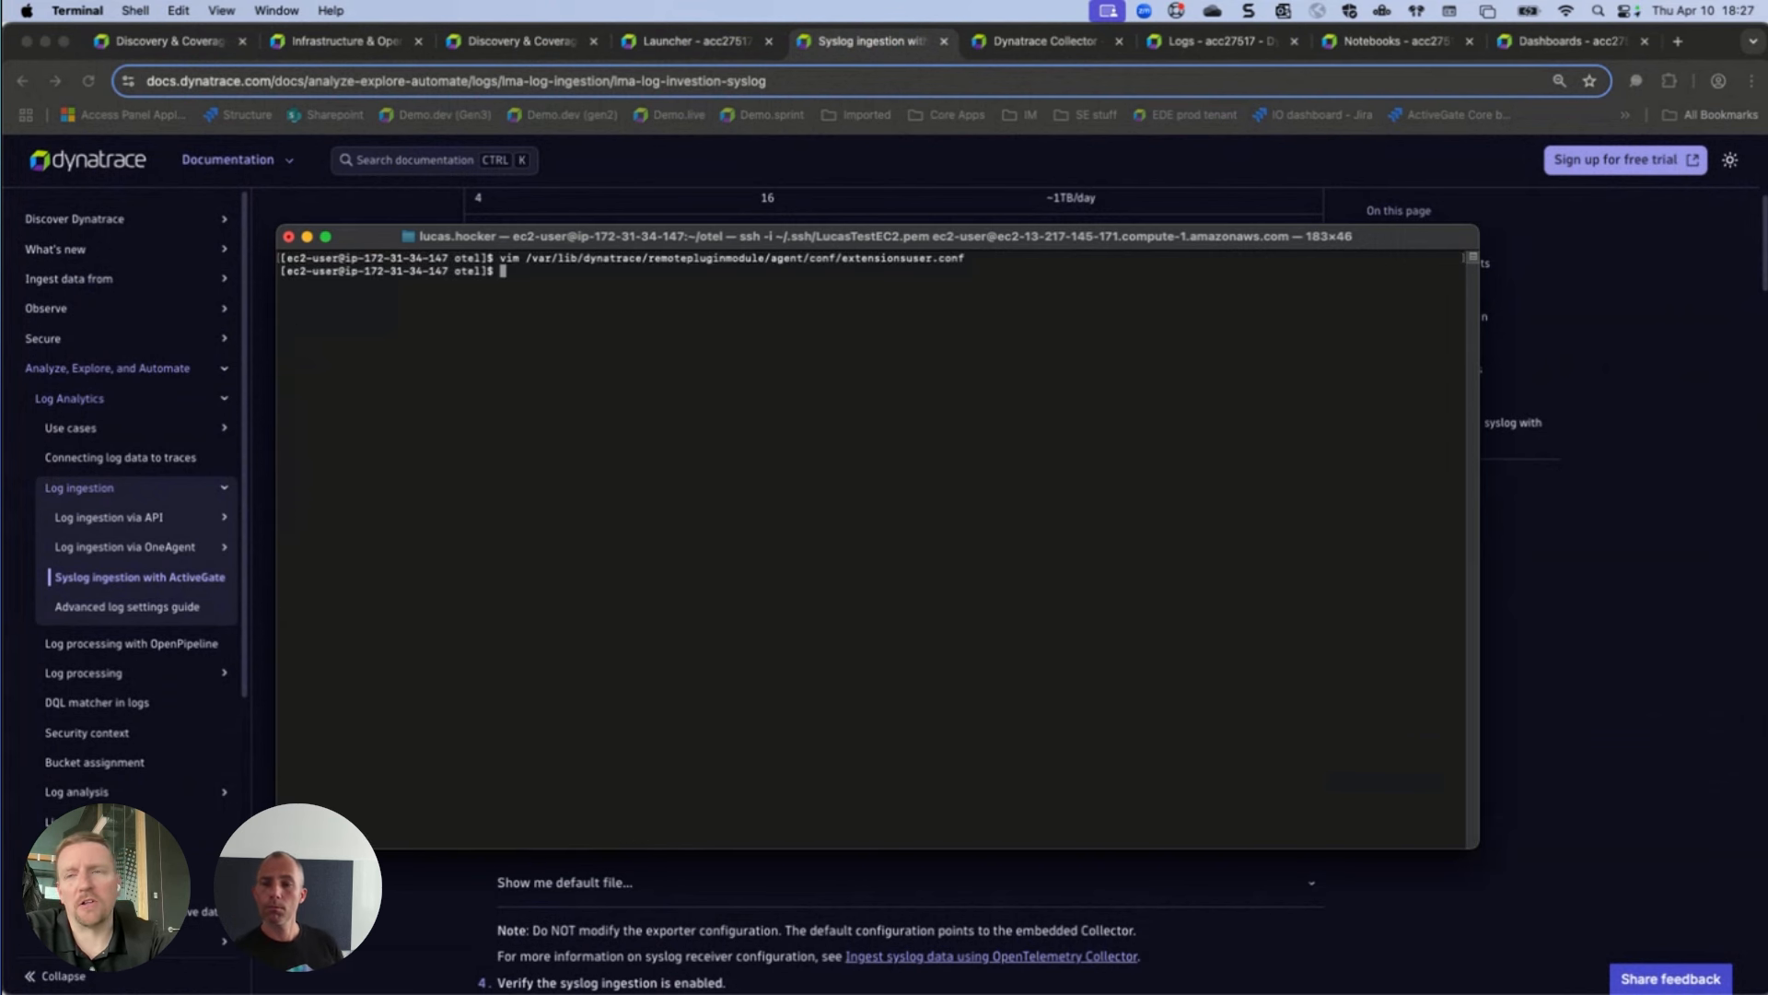
Minimize the terminal and switch to the Logs app in the browser to view the records with source extension:syslog.
click(307, 238)
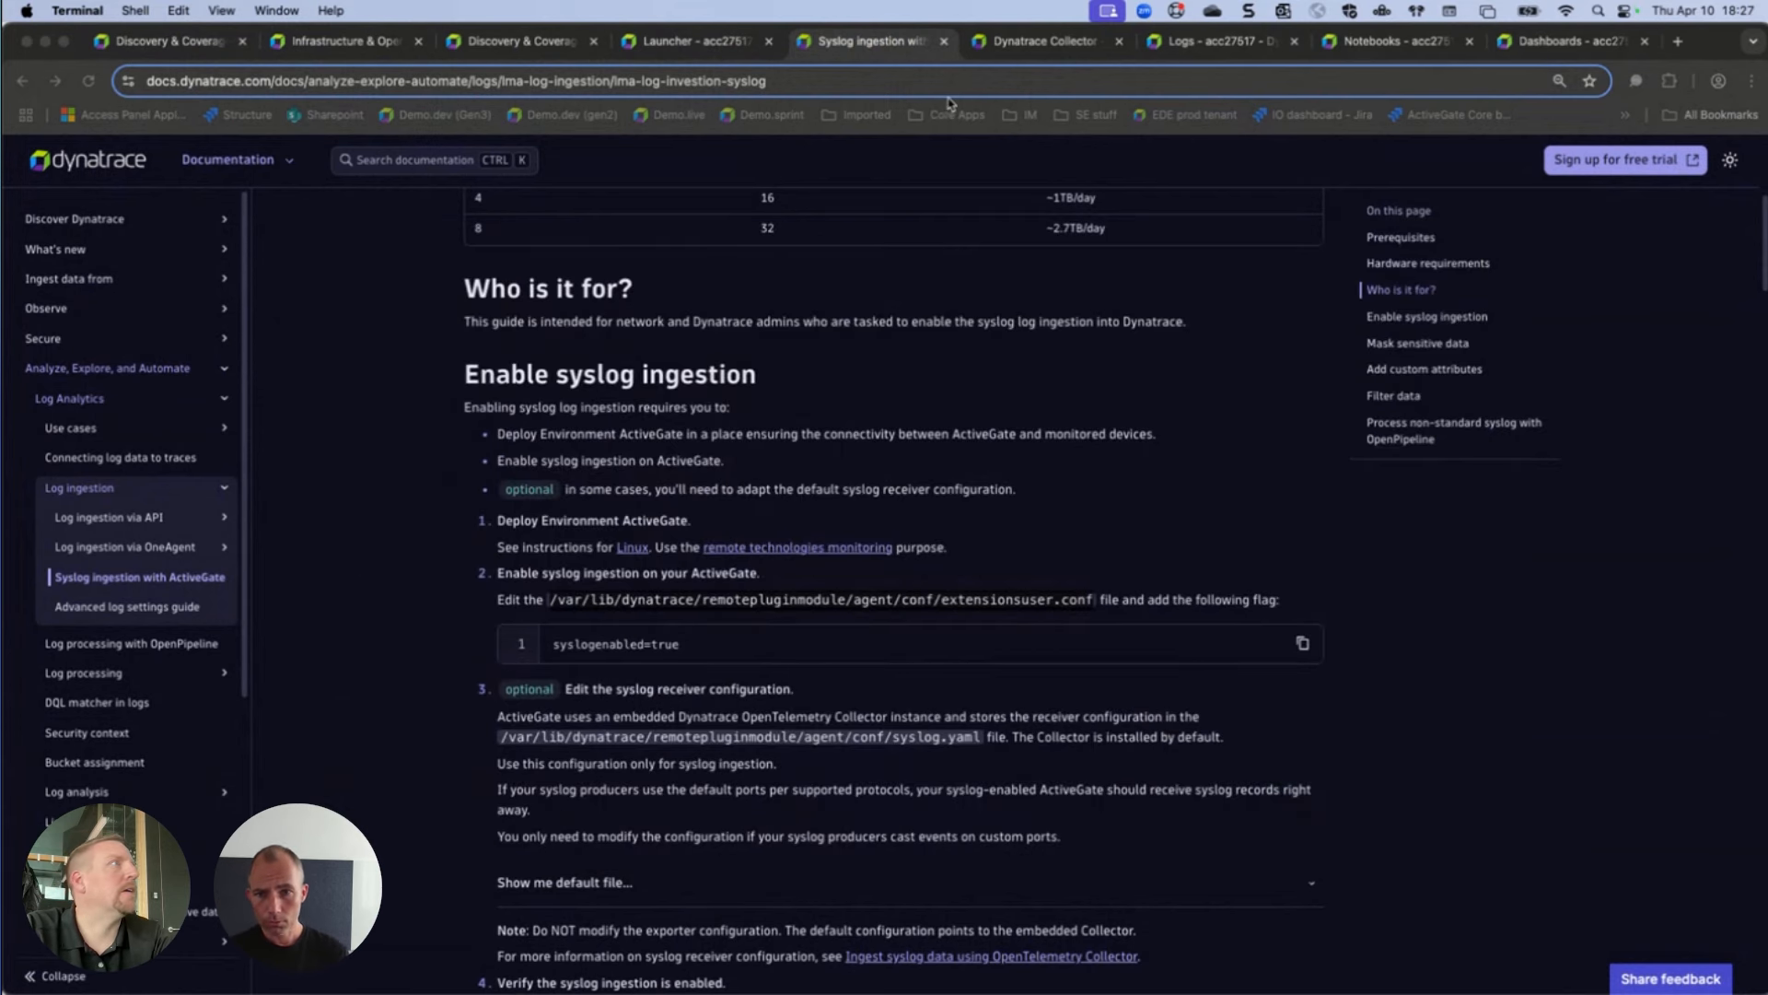
click(1234, 41)
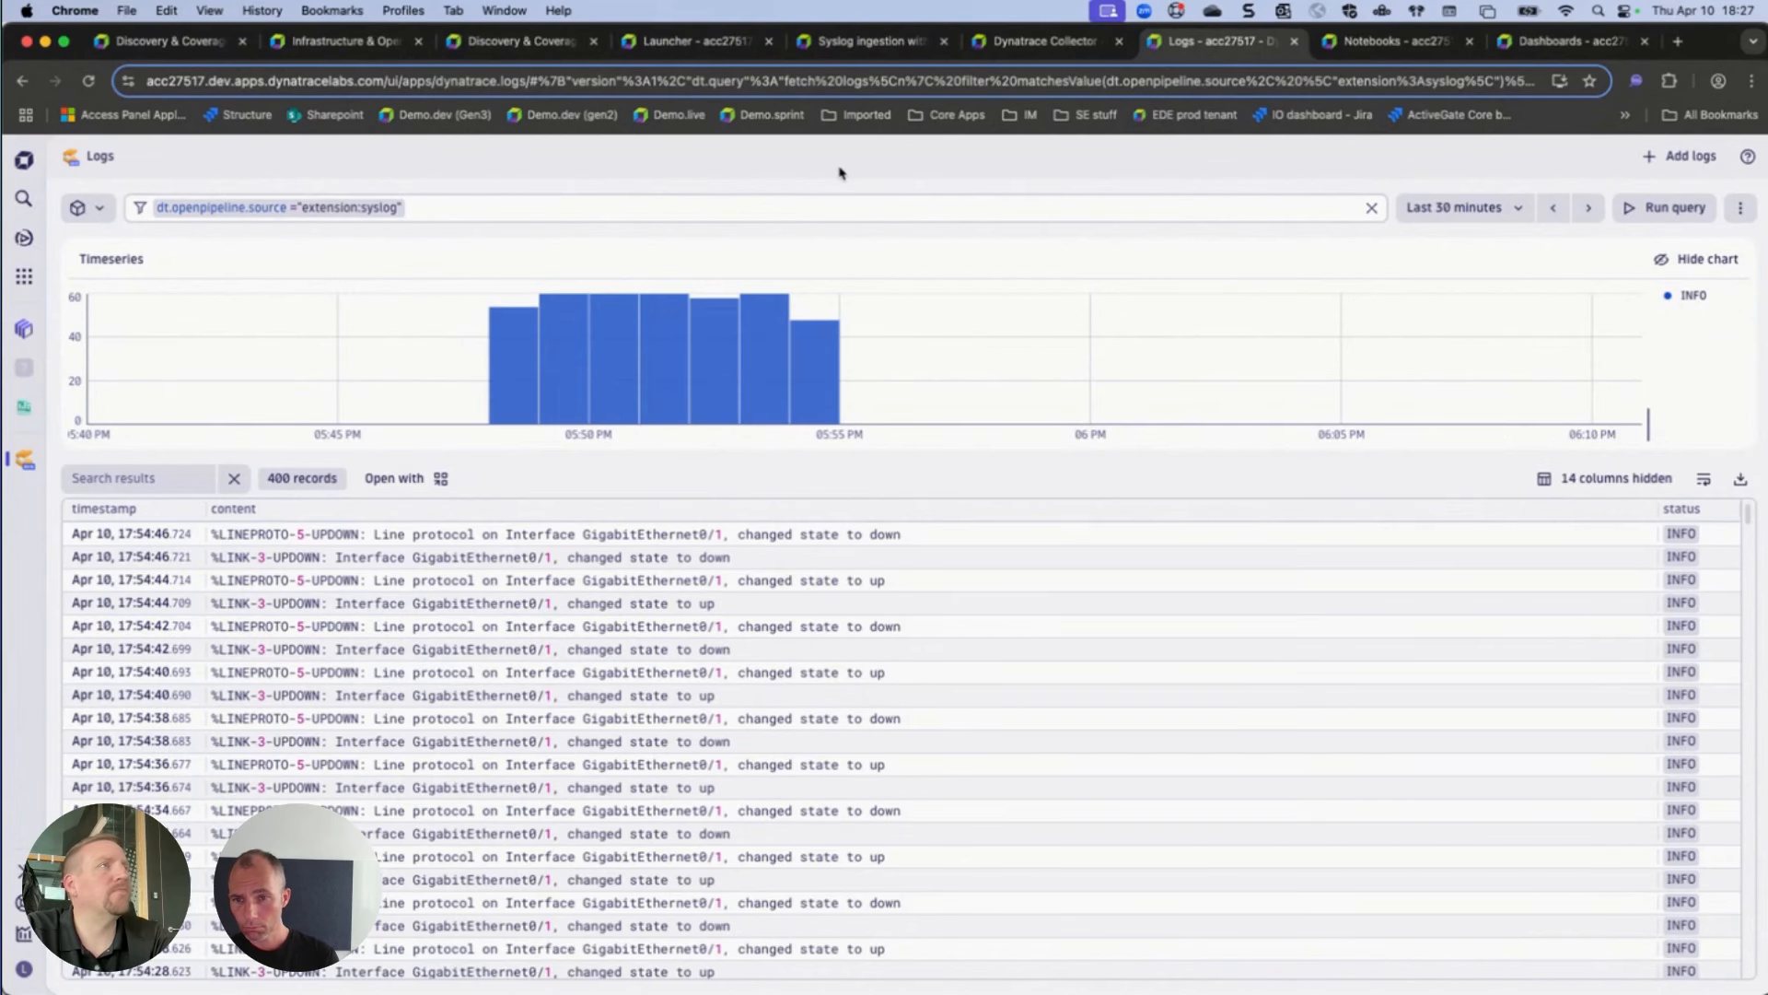
Open the Extensions app, search the installed extensions for "trap", and open the SNMP Traps monitoring configurations.
click(686, 46)
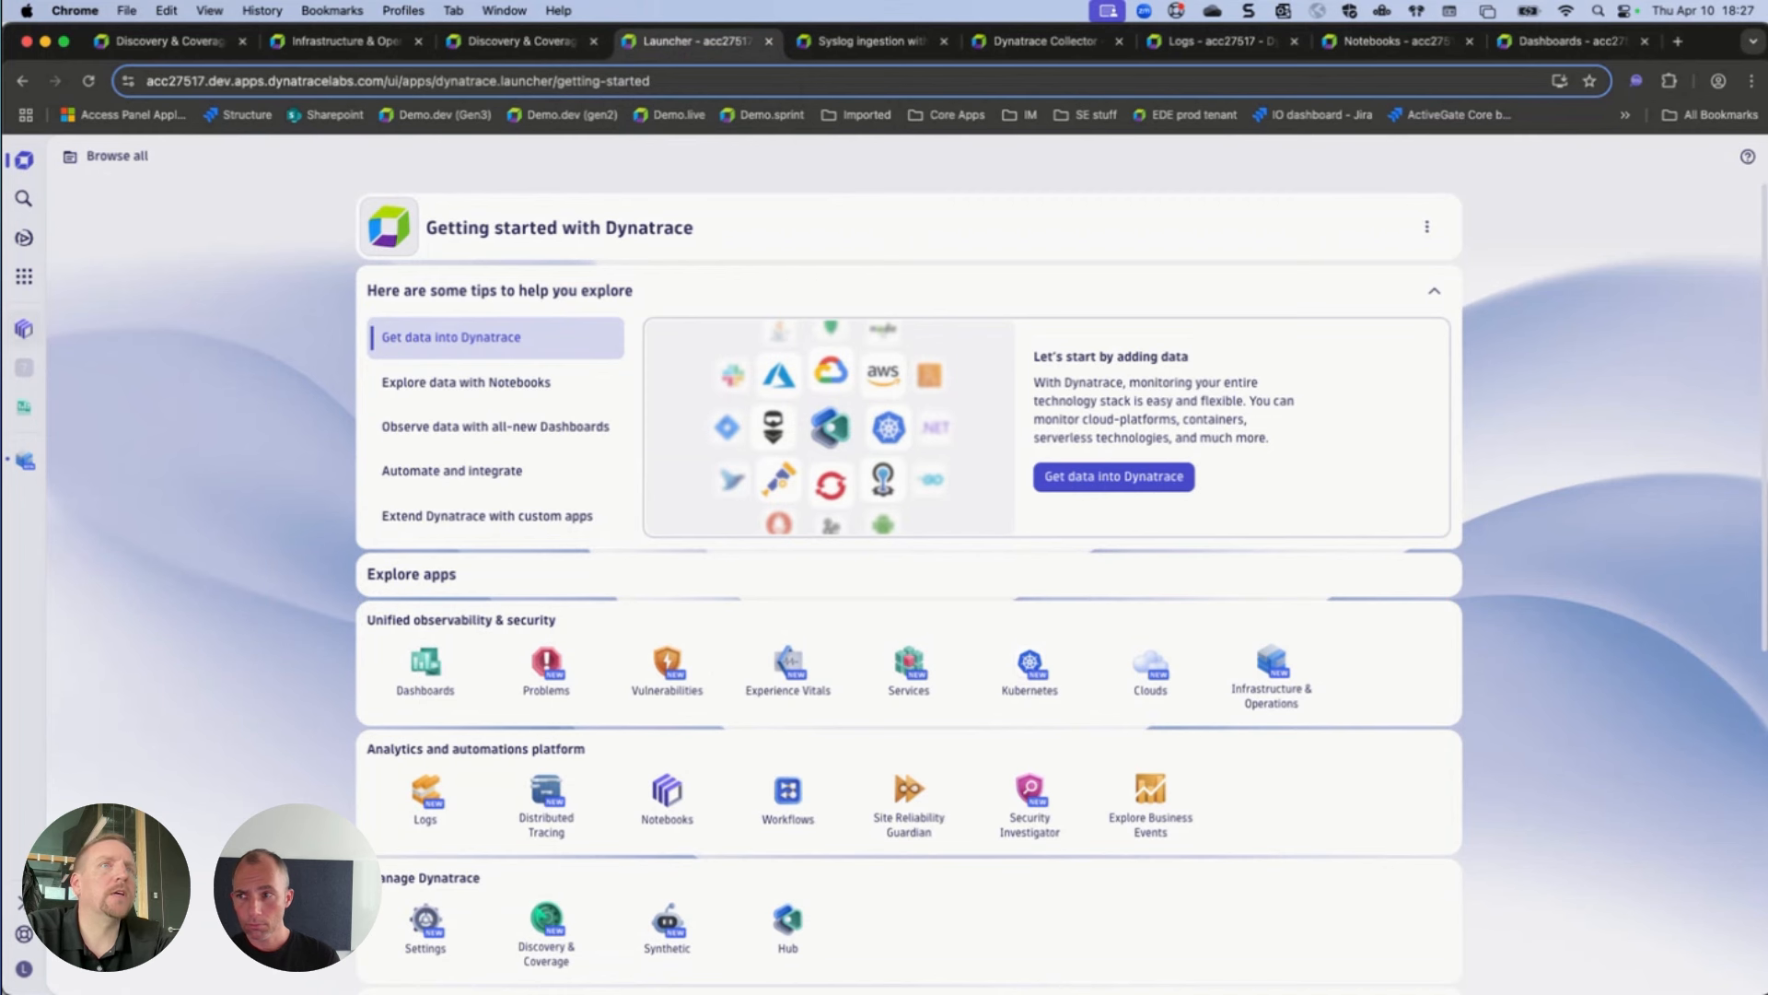
click(24, 276)
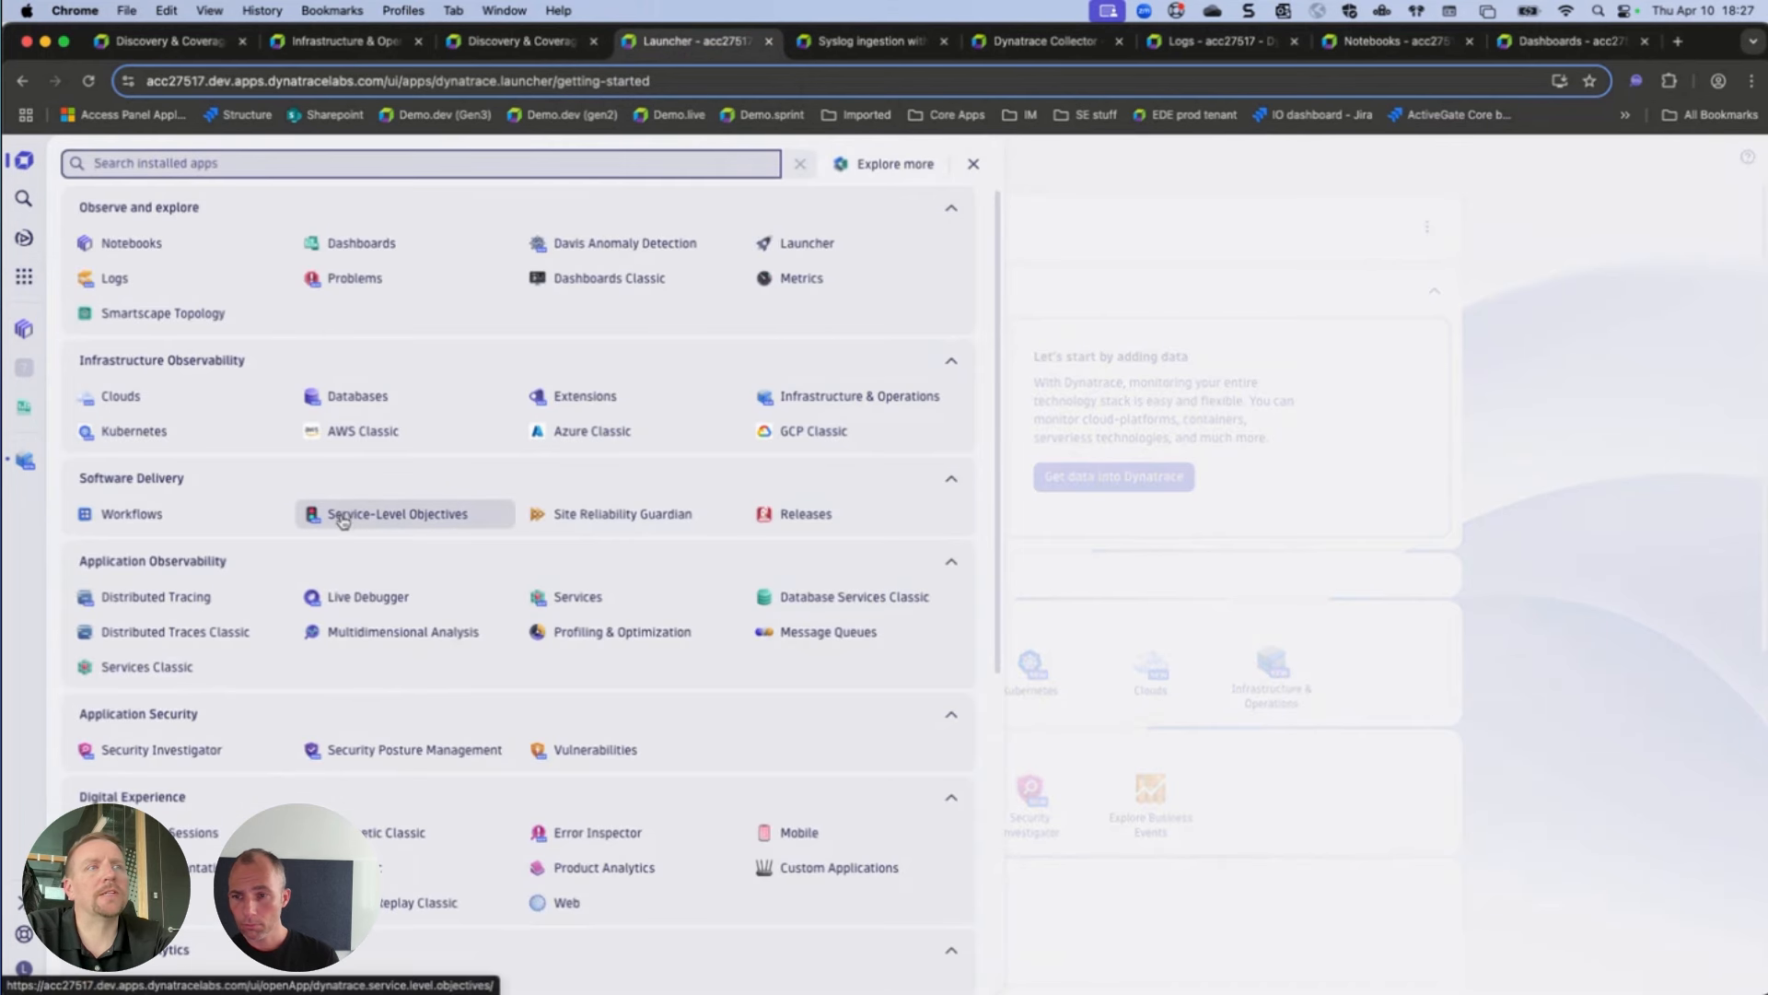
click(582, 397)
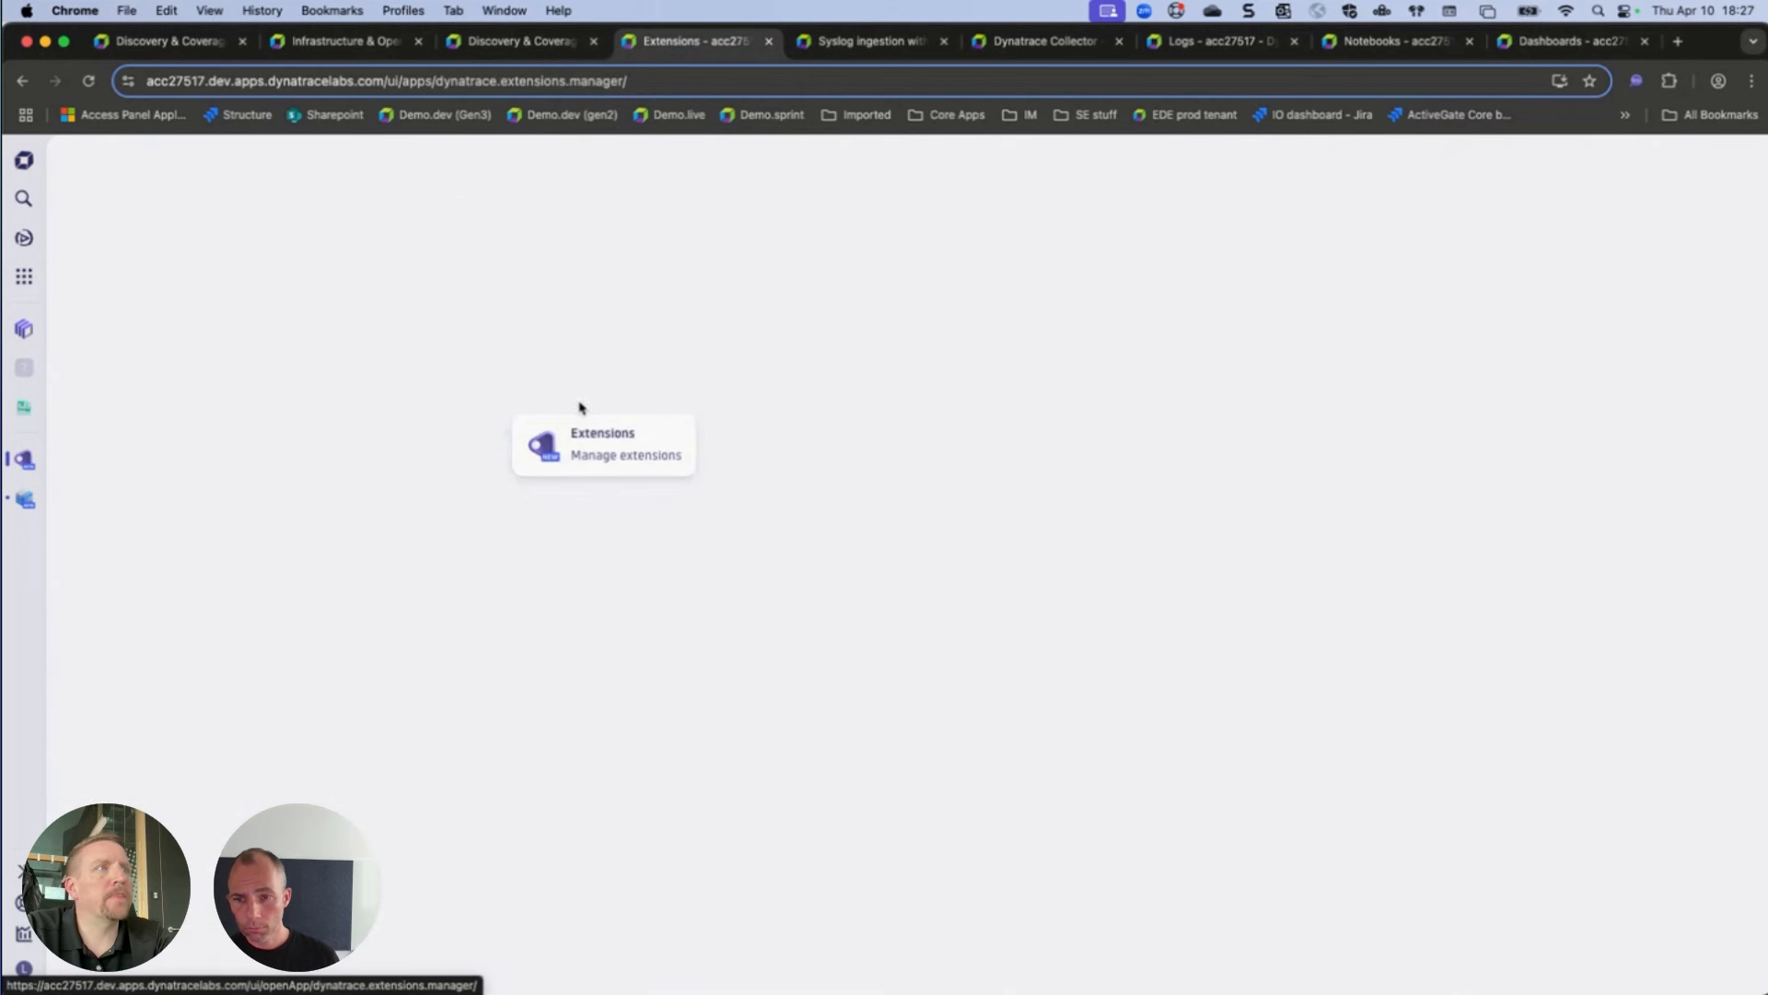
click(458, 262)
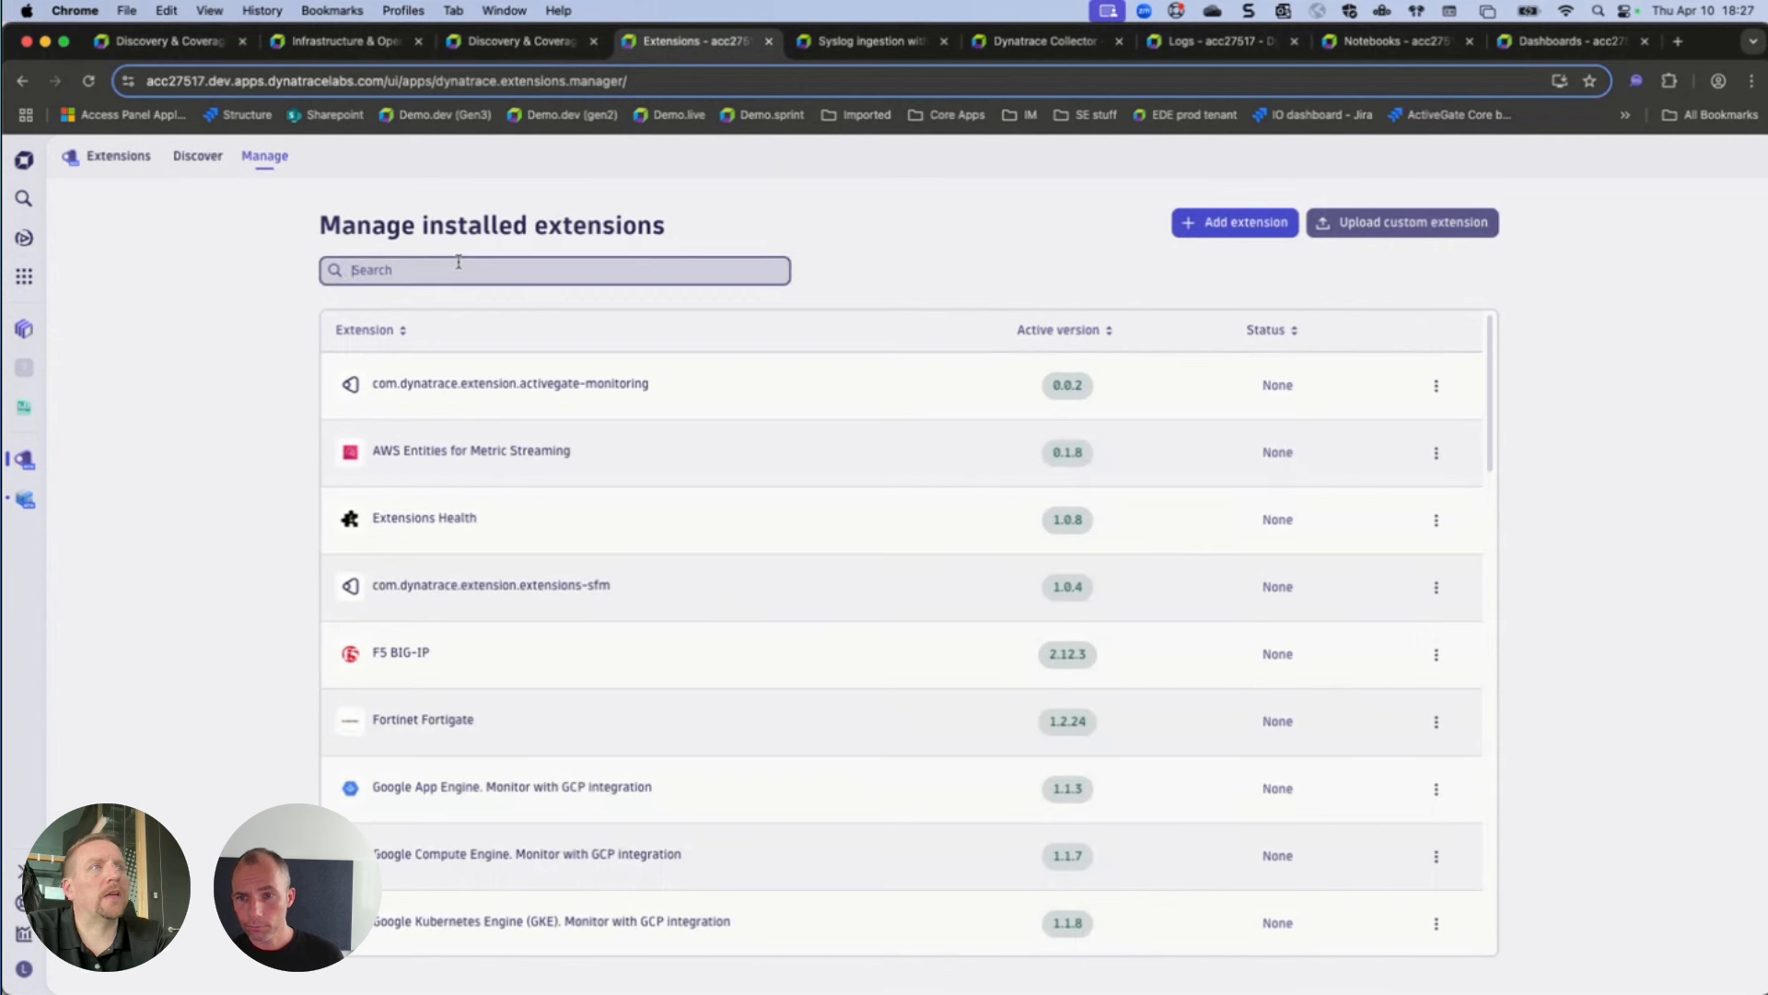
text(snmp)
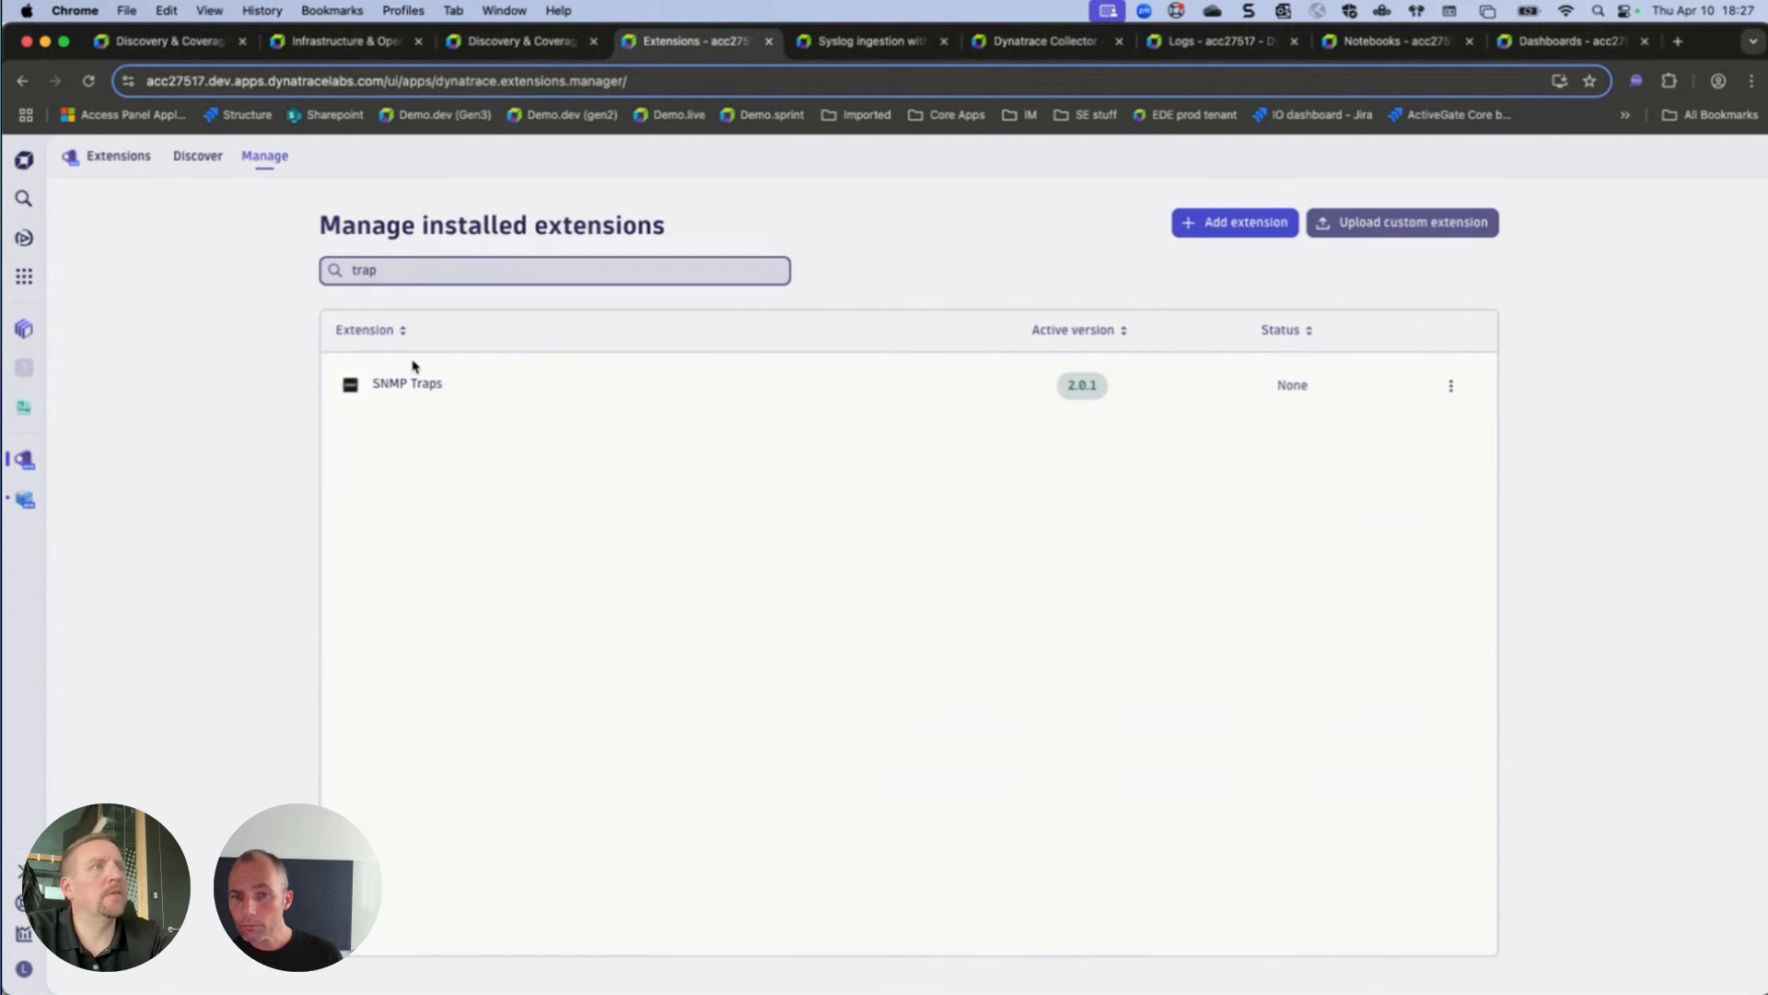
click(429, 398)
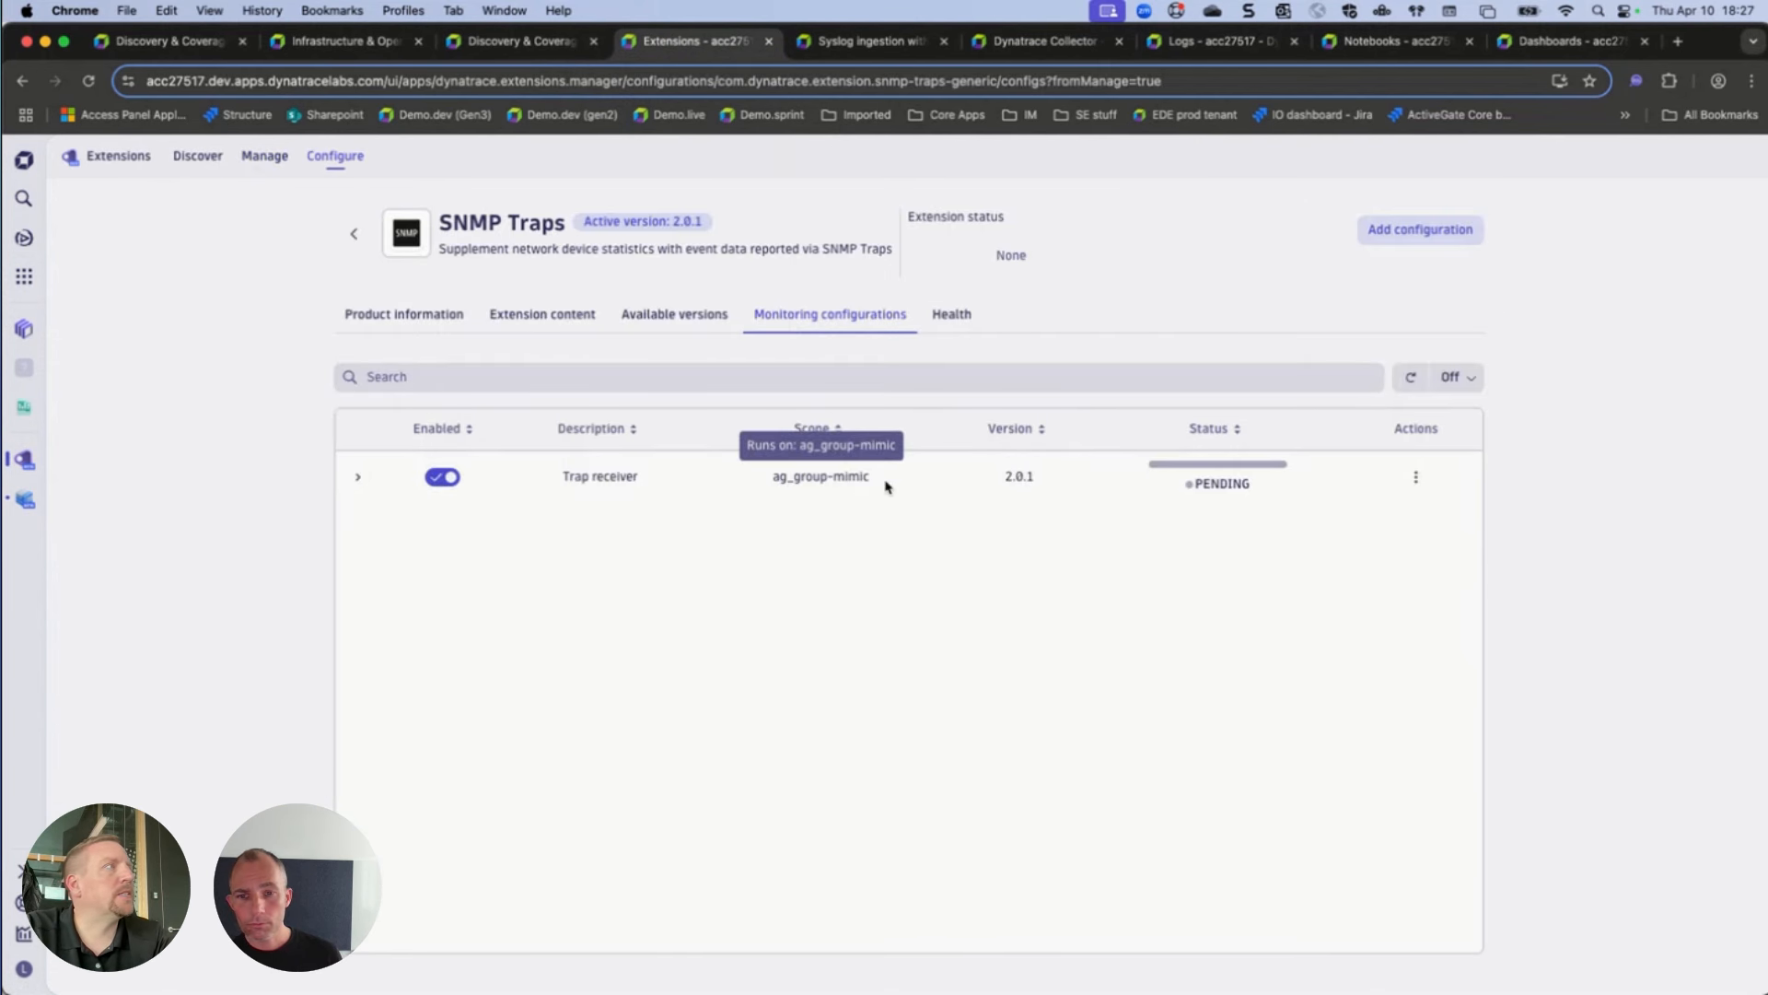
View the ActiveGate group selection for a new SNMP Traps configuration, cancel it, and return to the launcher.
click(1395, 240)
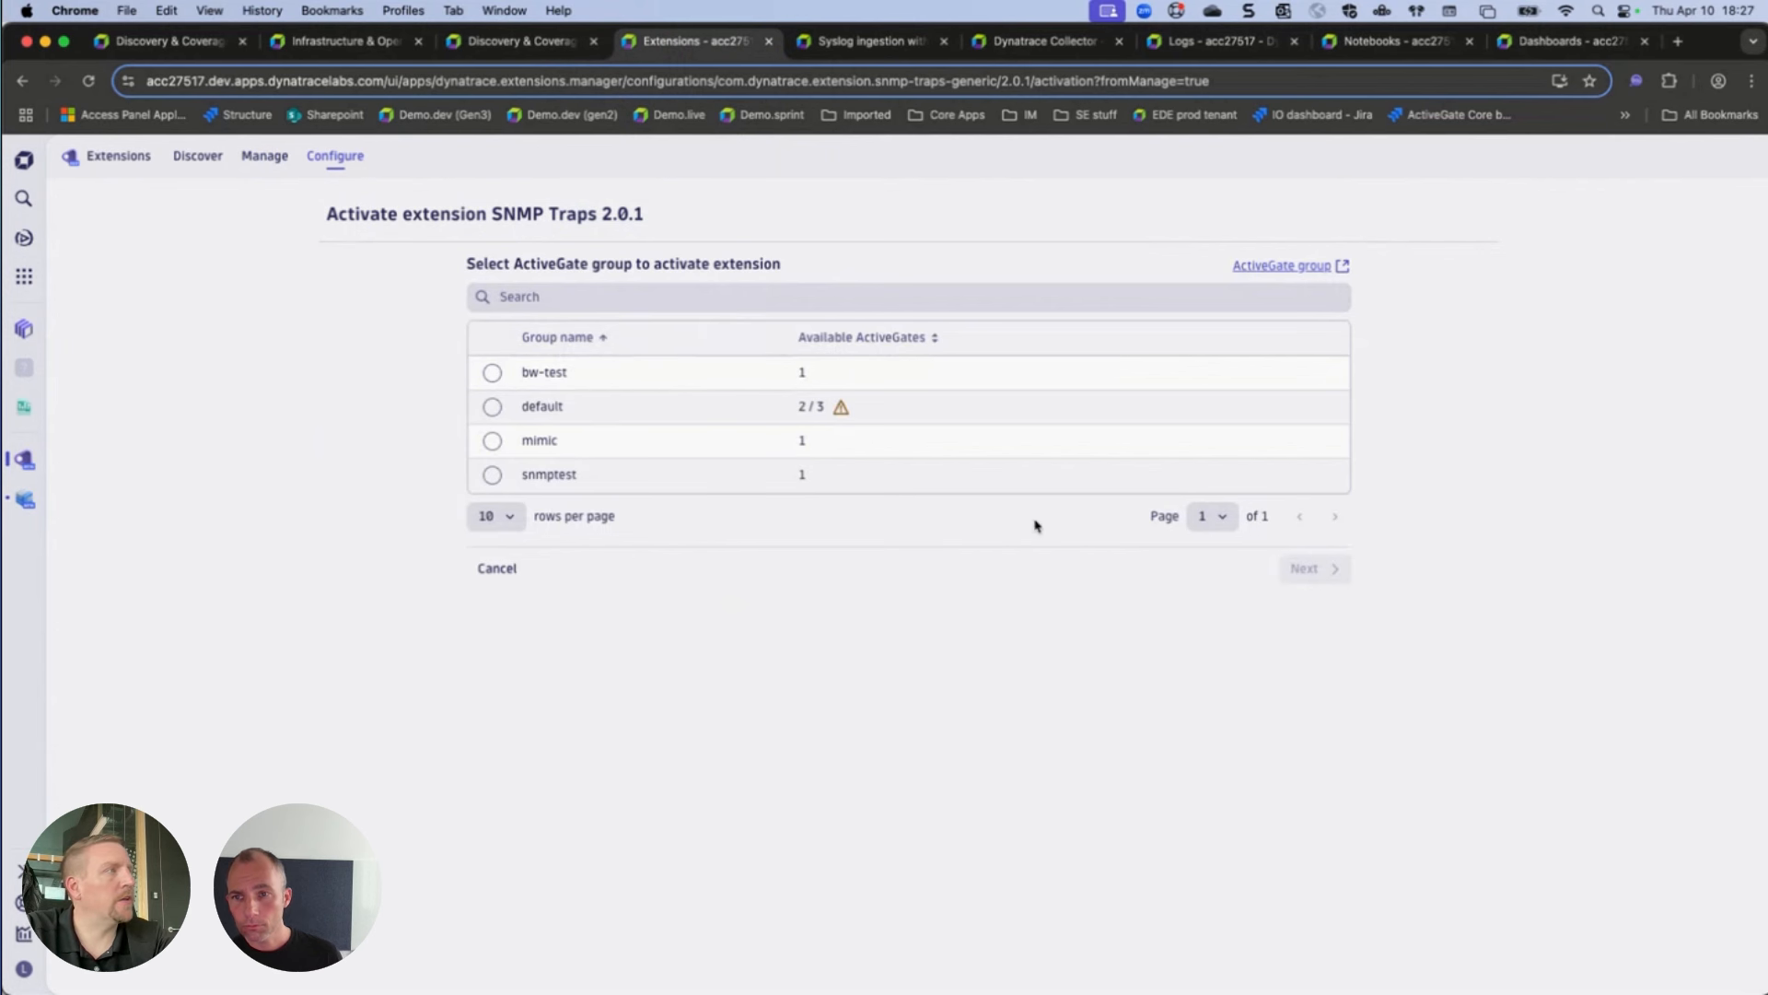
click(497, 565)
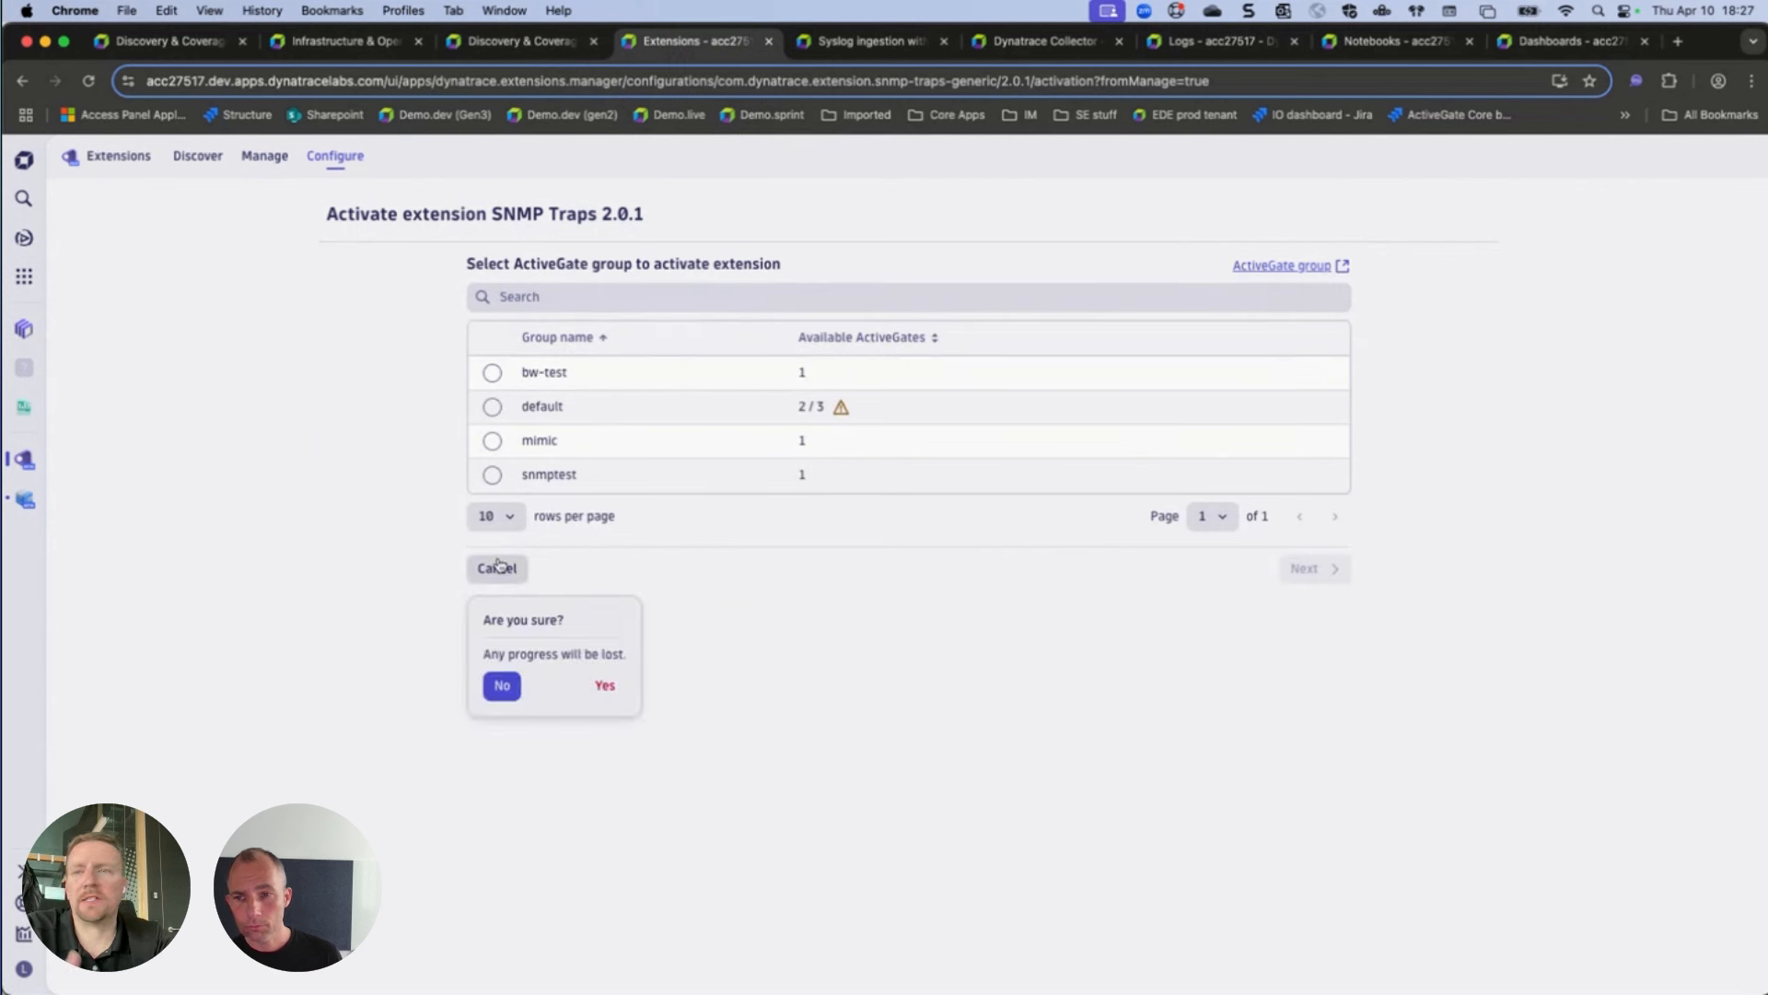
click(604, 685)
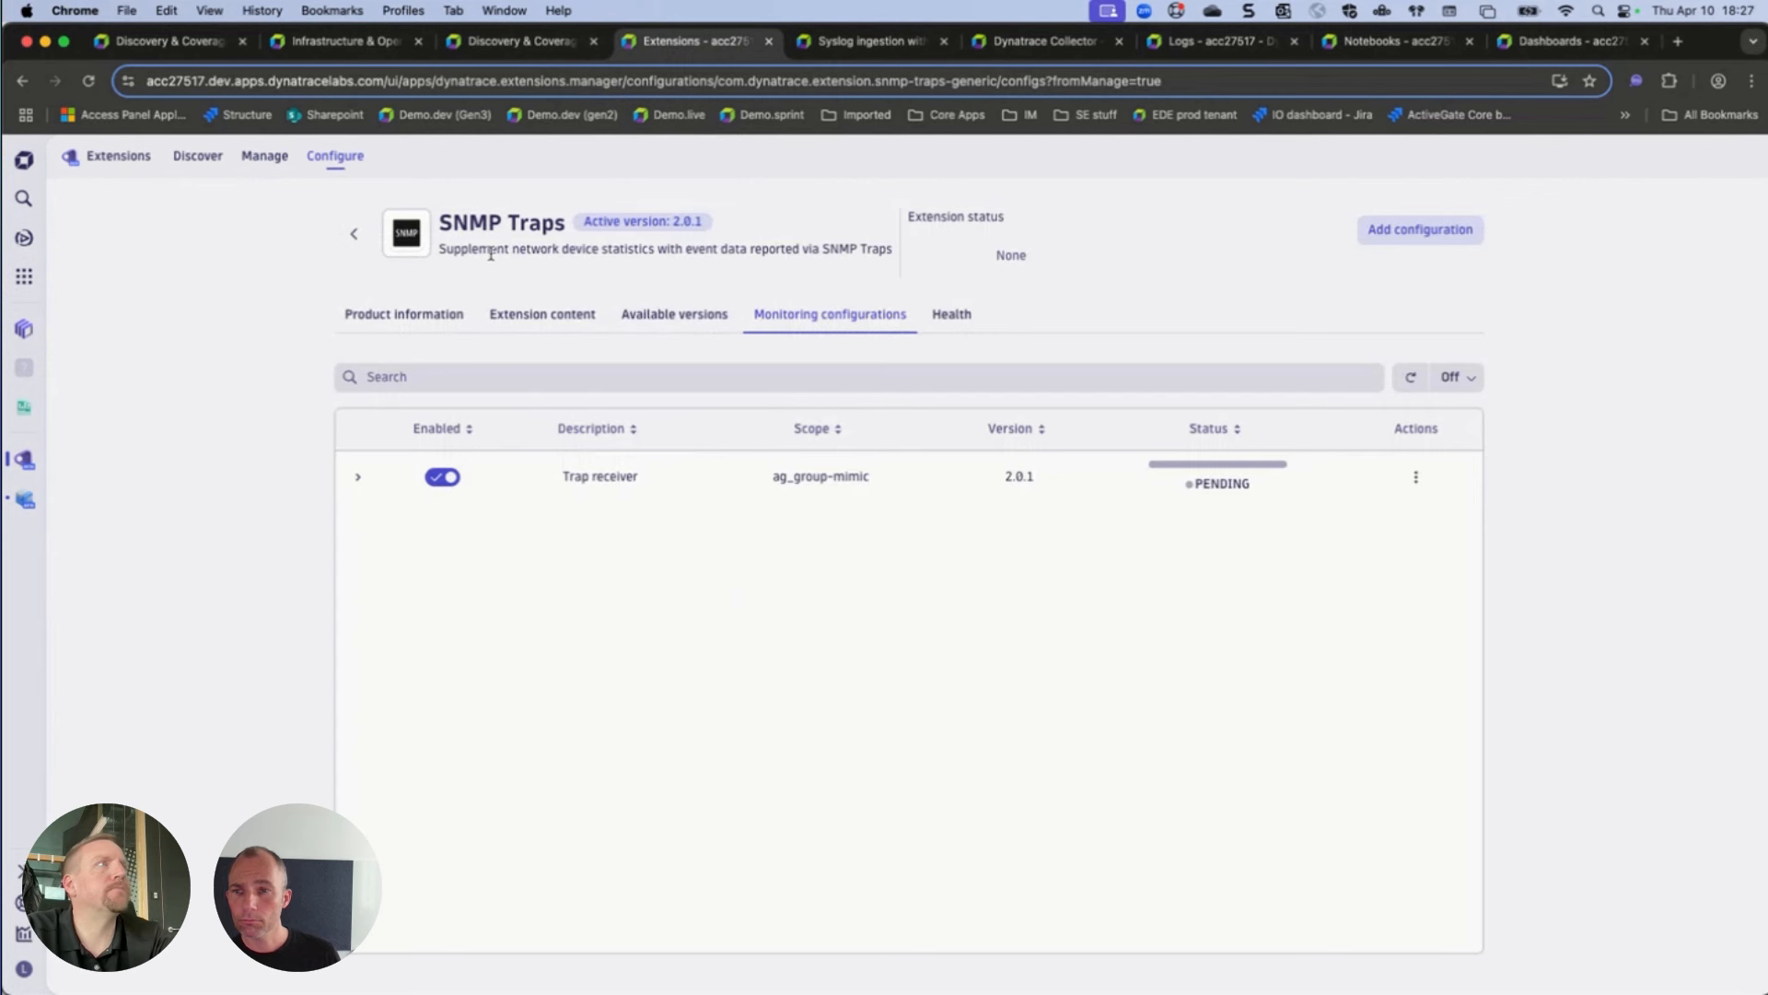
click(22, 158)
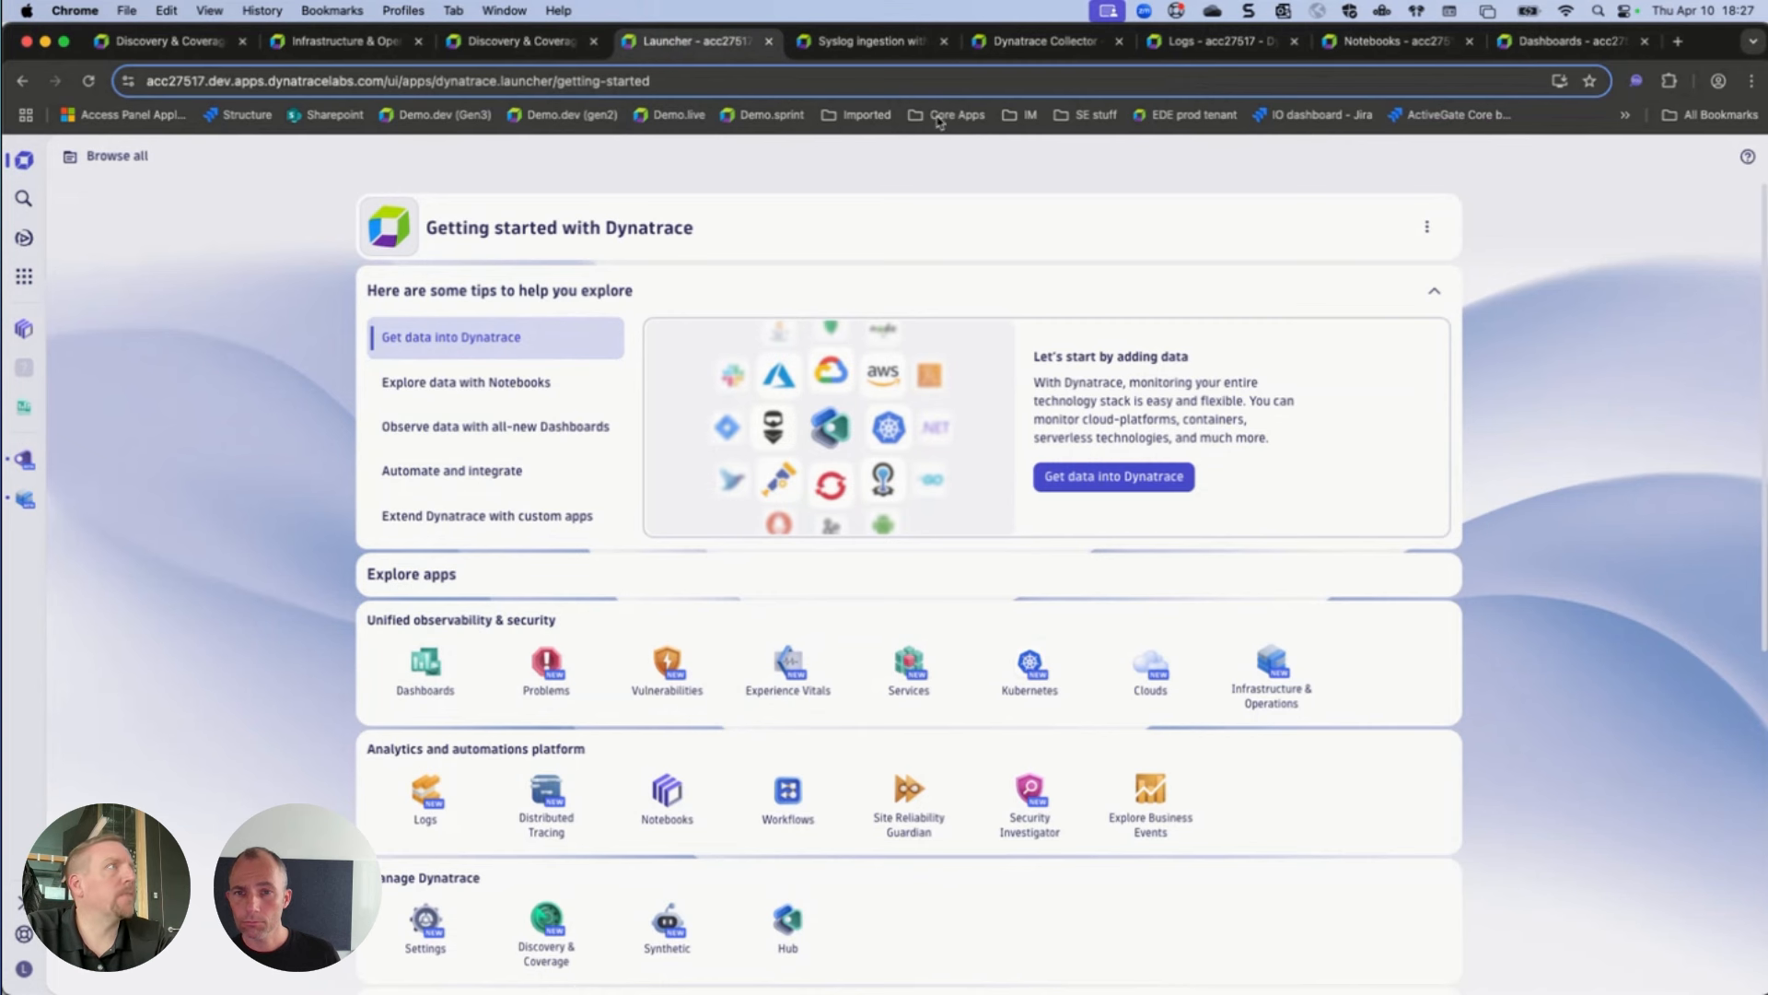
Open the Dynatrace Collector documentation and examine the OpenTelemetry Collector pipeline diagram.
click(1022, 43)
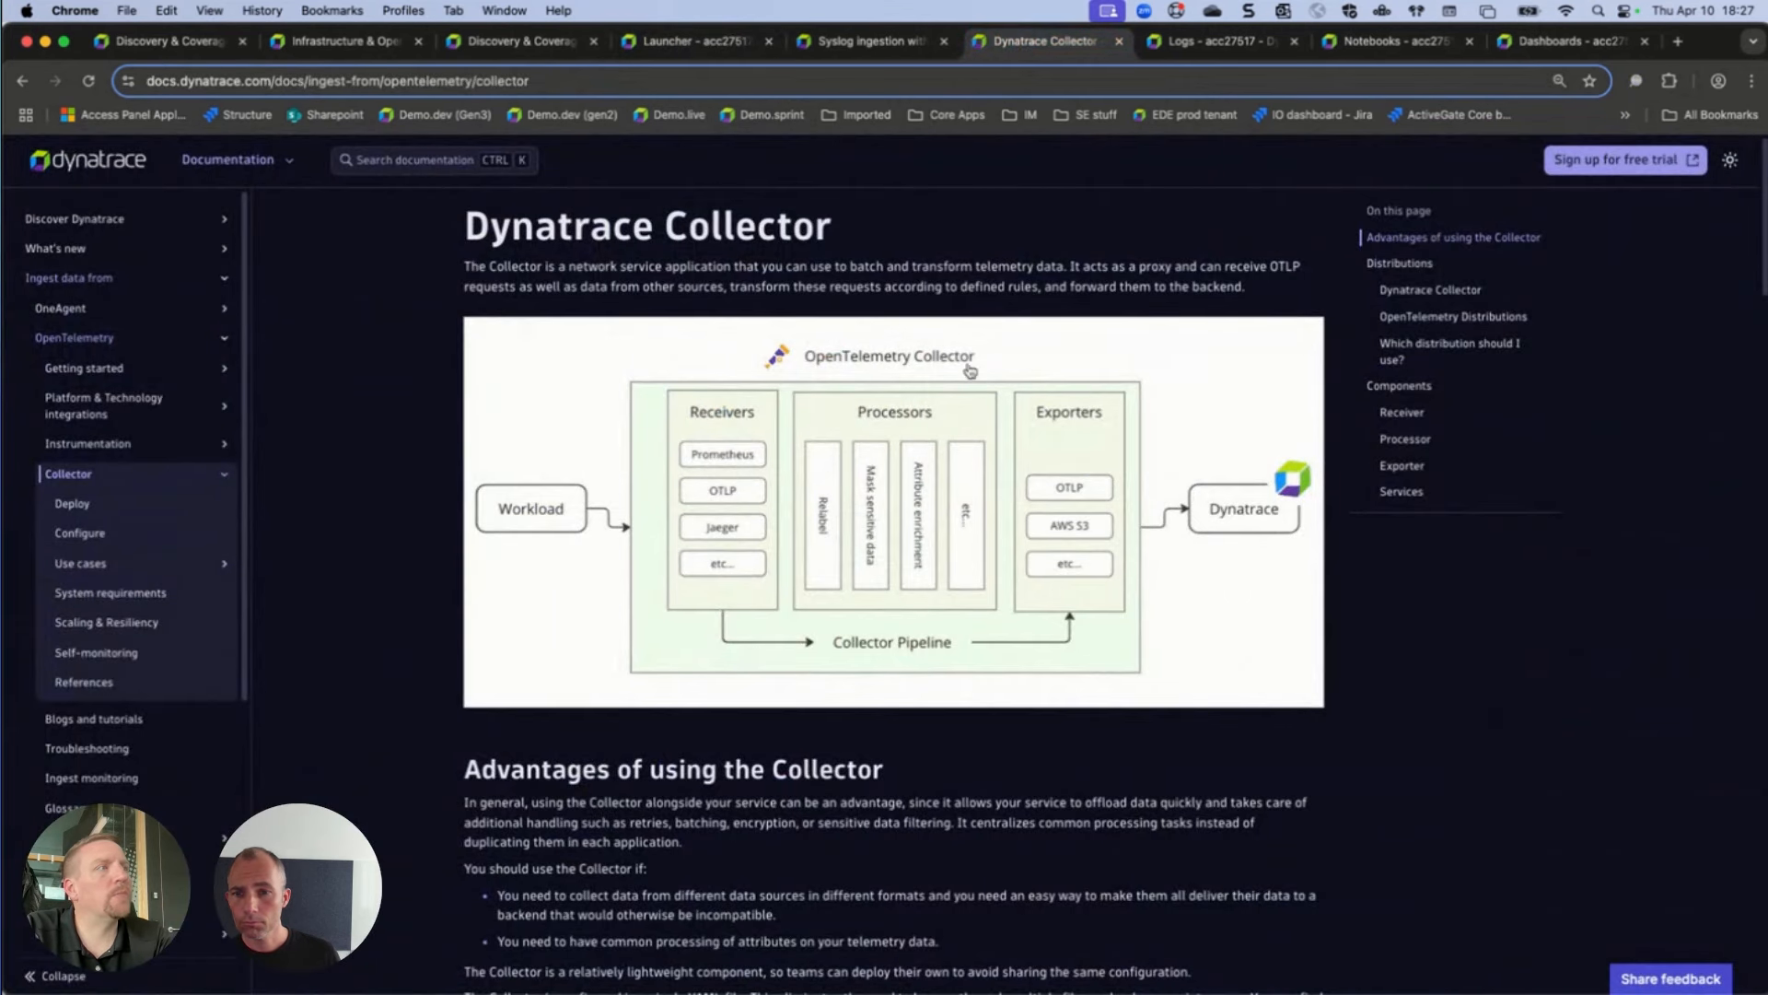
scroll(980, 628, down, 1)
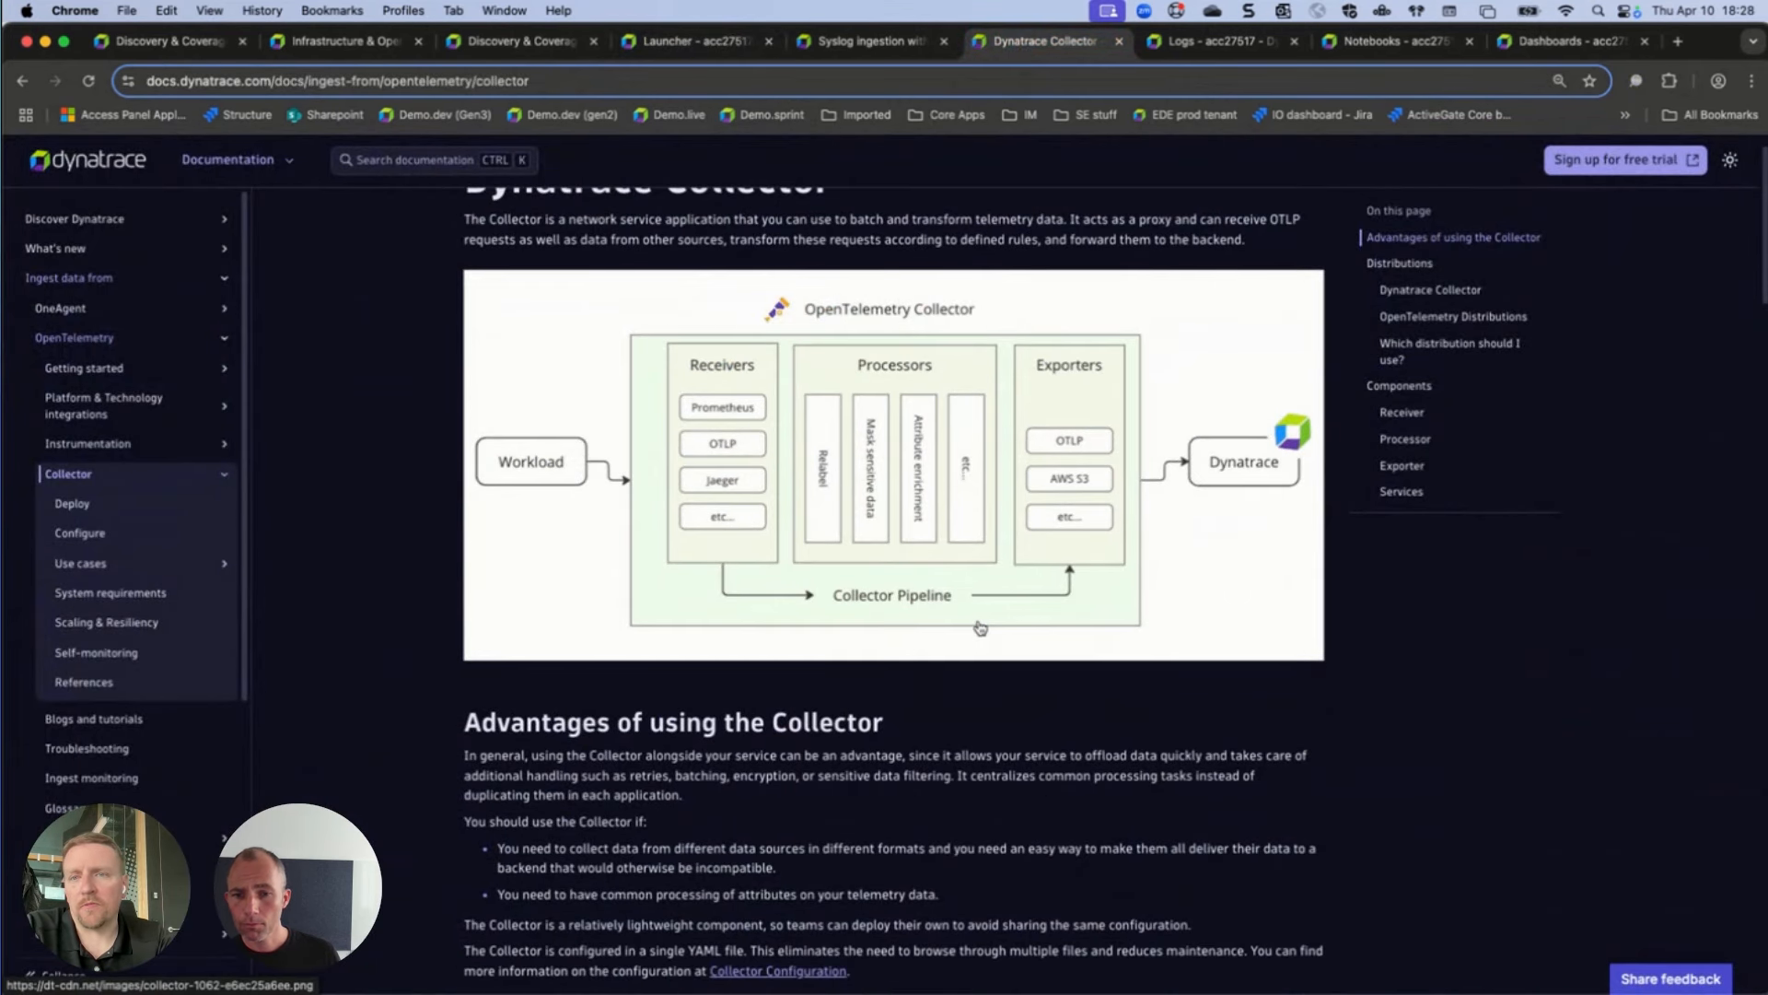
scroll(980, 628, up, 1)
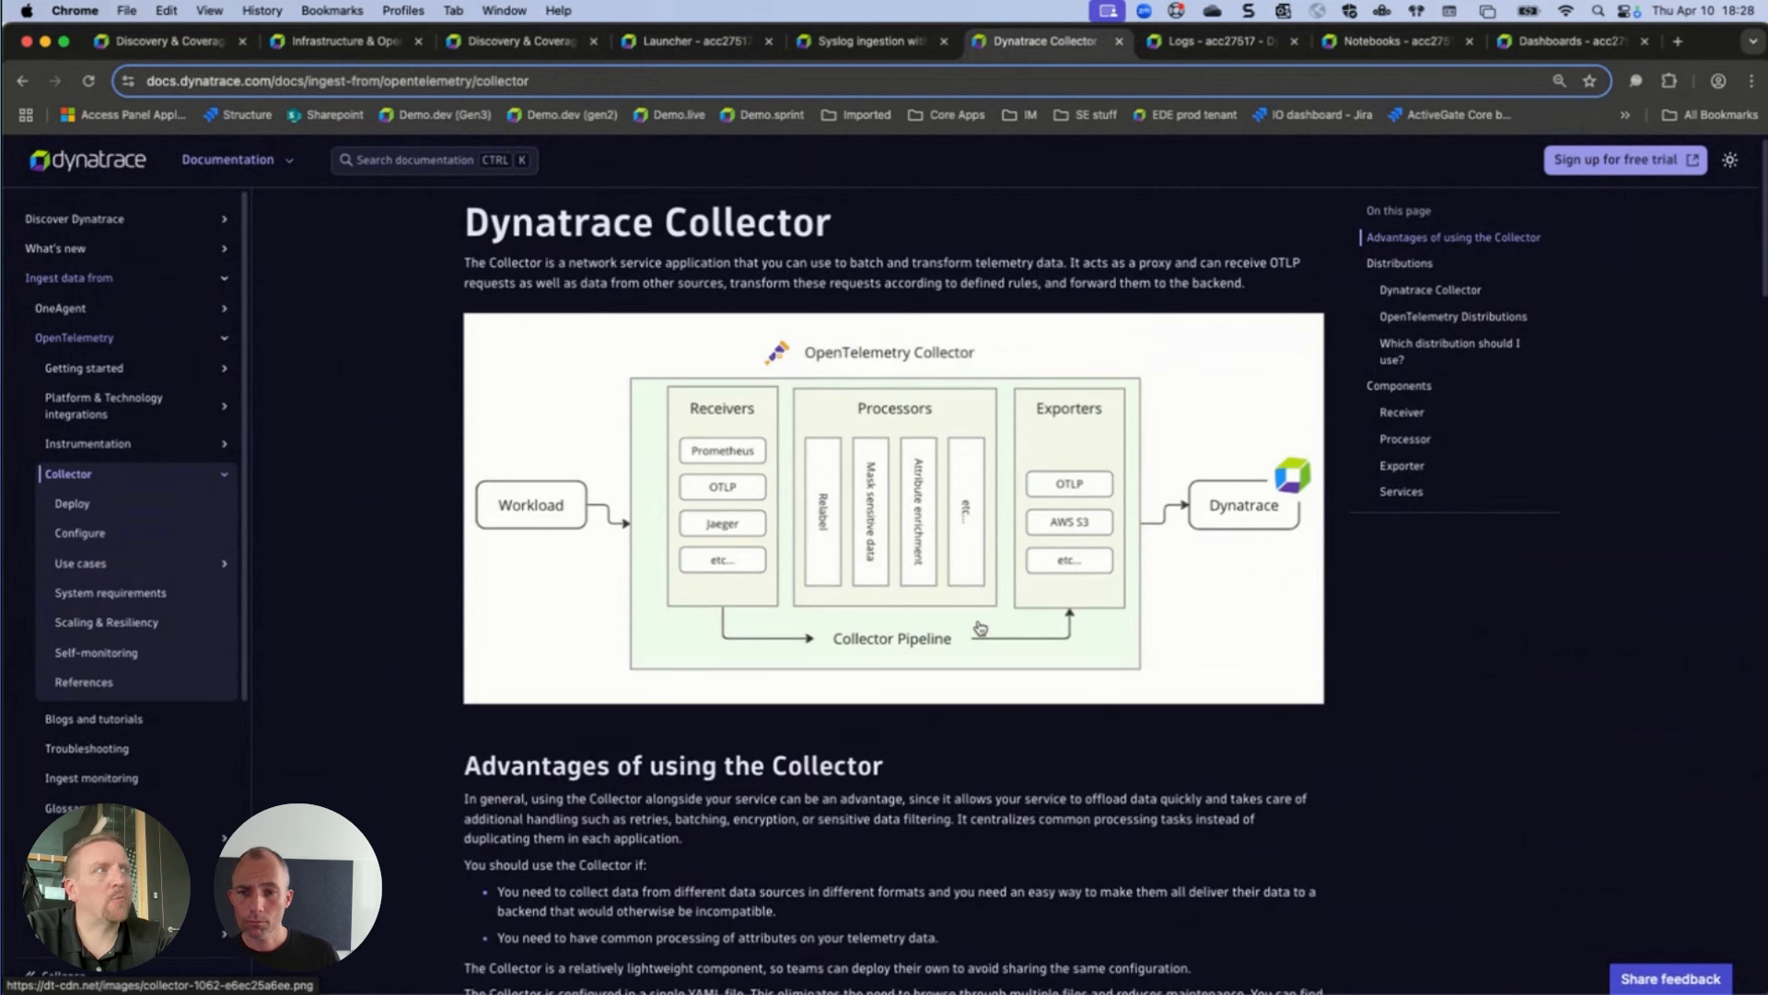
scroll(984, 737, down, 1)
scroll(984, 737, up, 1)
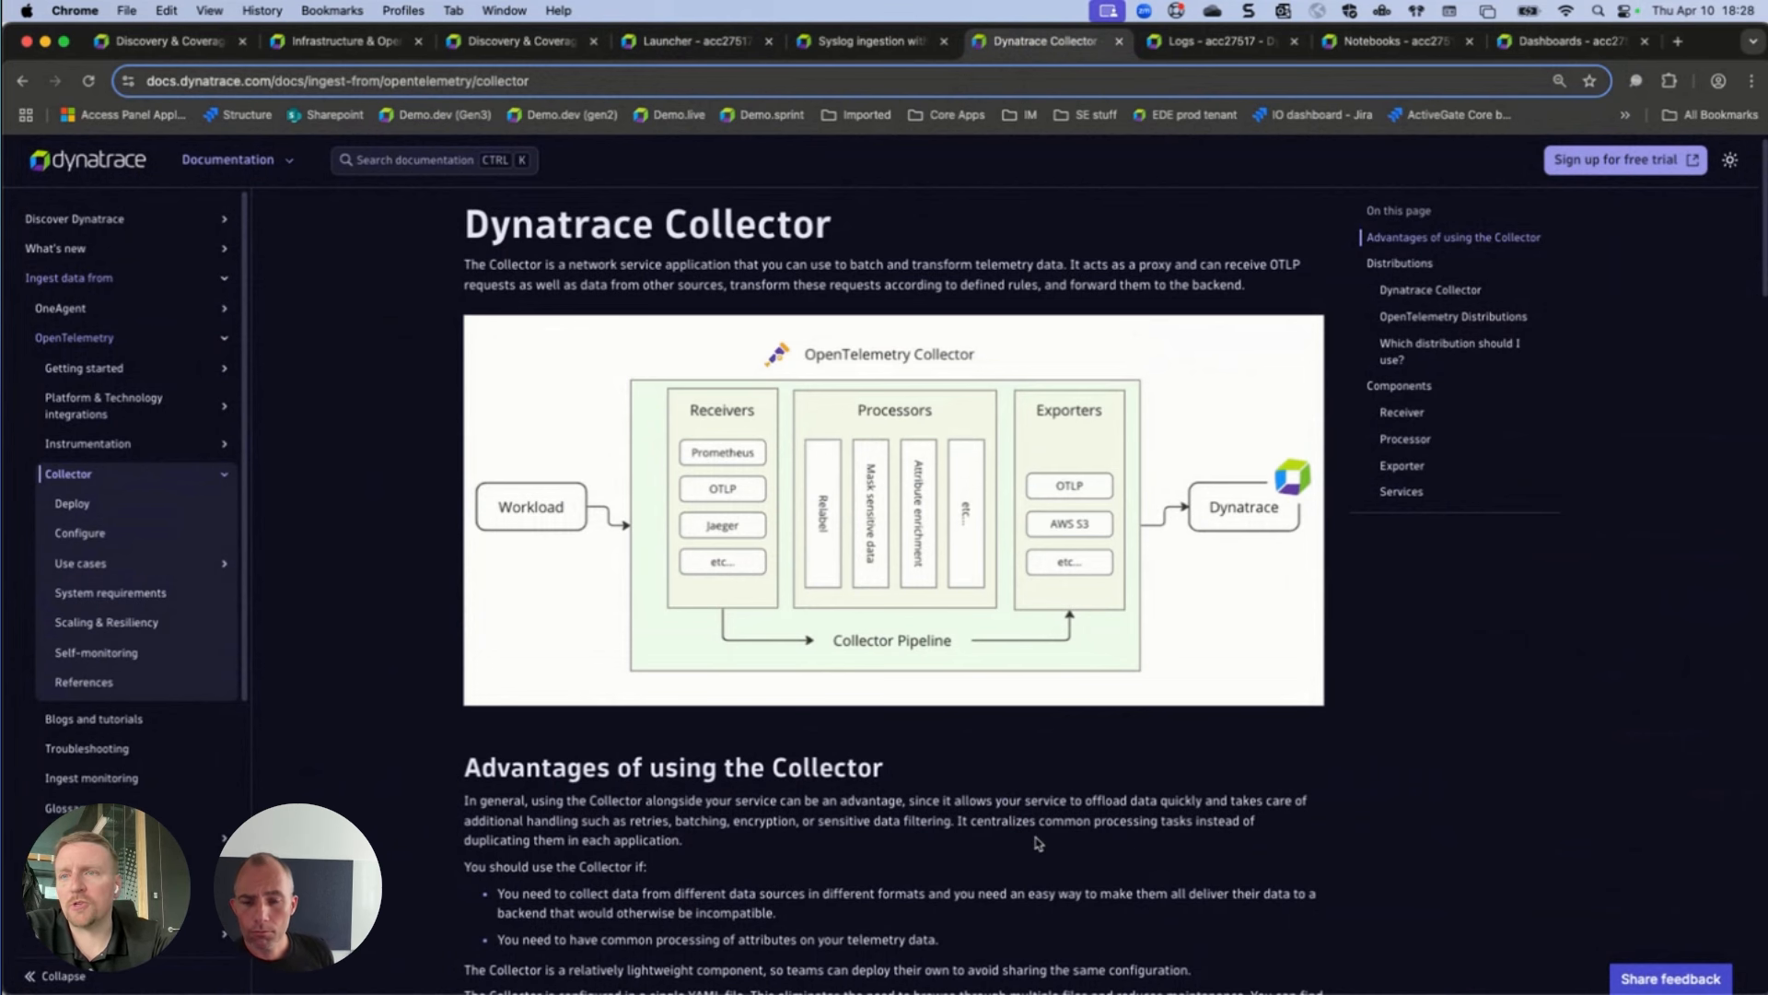
Find the included components in the Dynatrace Collector documentation and open the netflowreceiver README on GitHub.
scroll(1038, 843, down, 10)
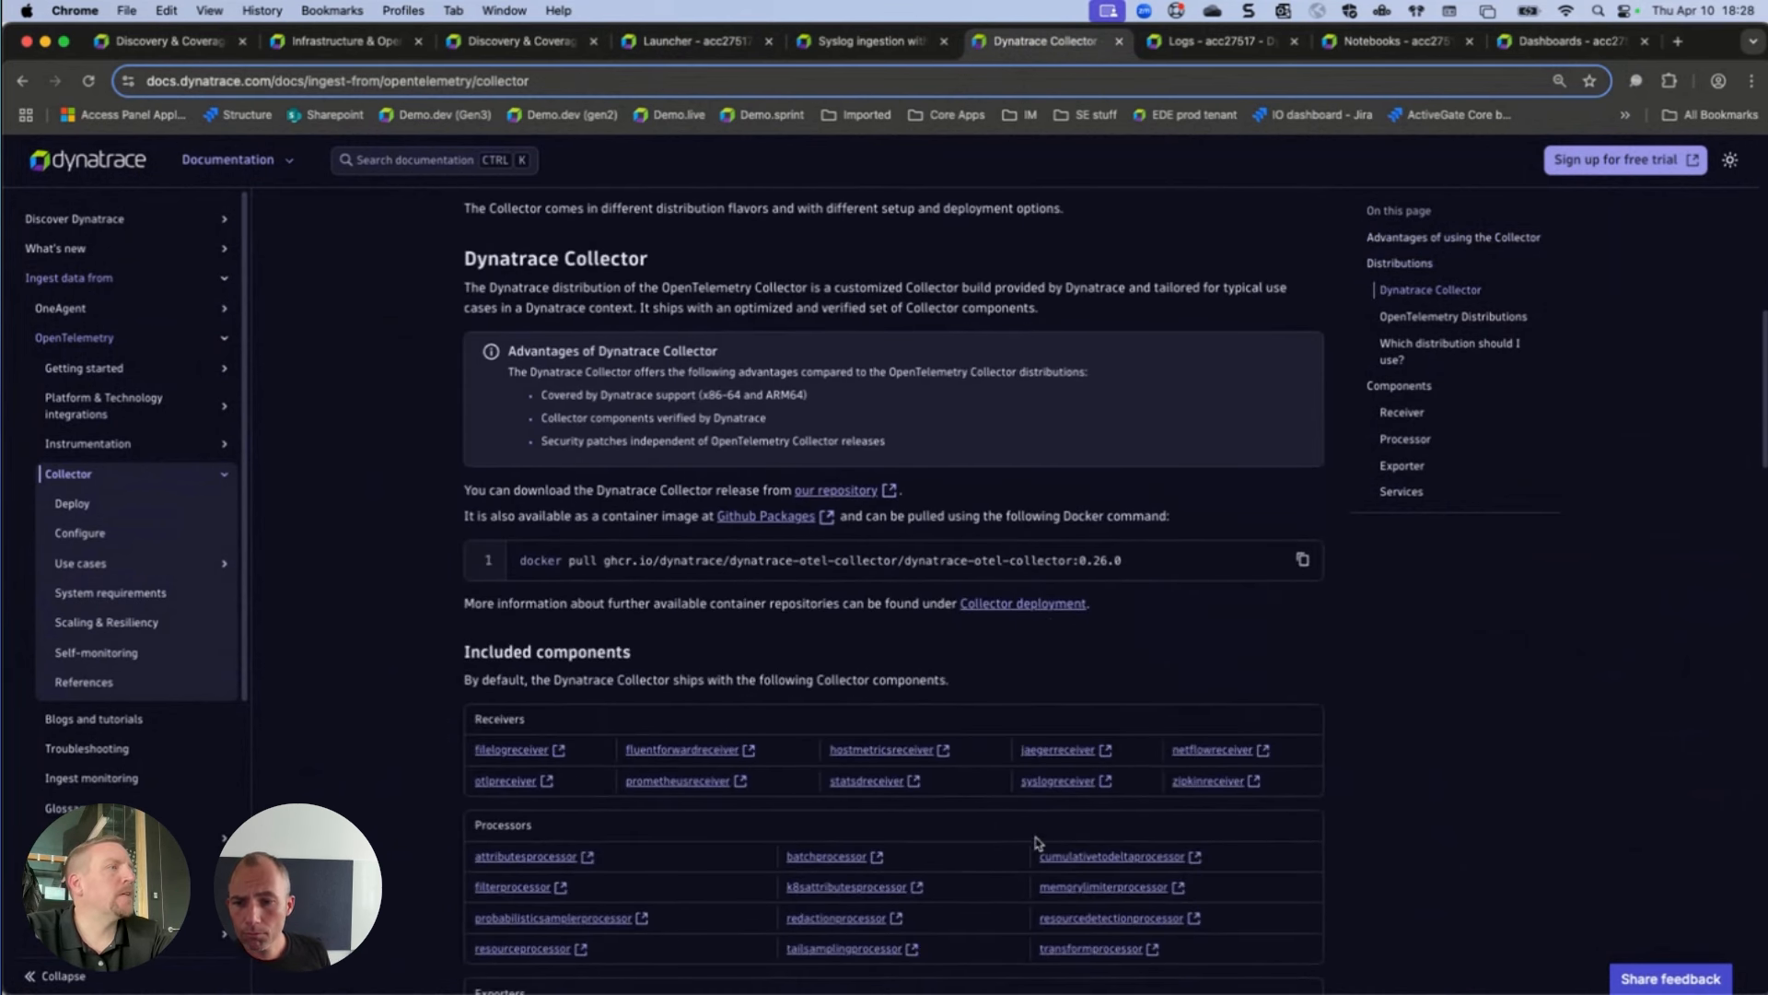
scroll(1054, 626, down, 3)
click(1213, 582)
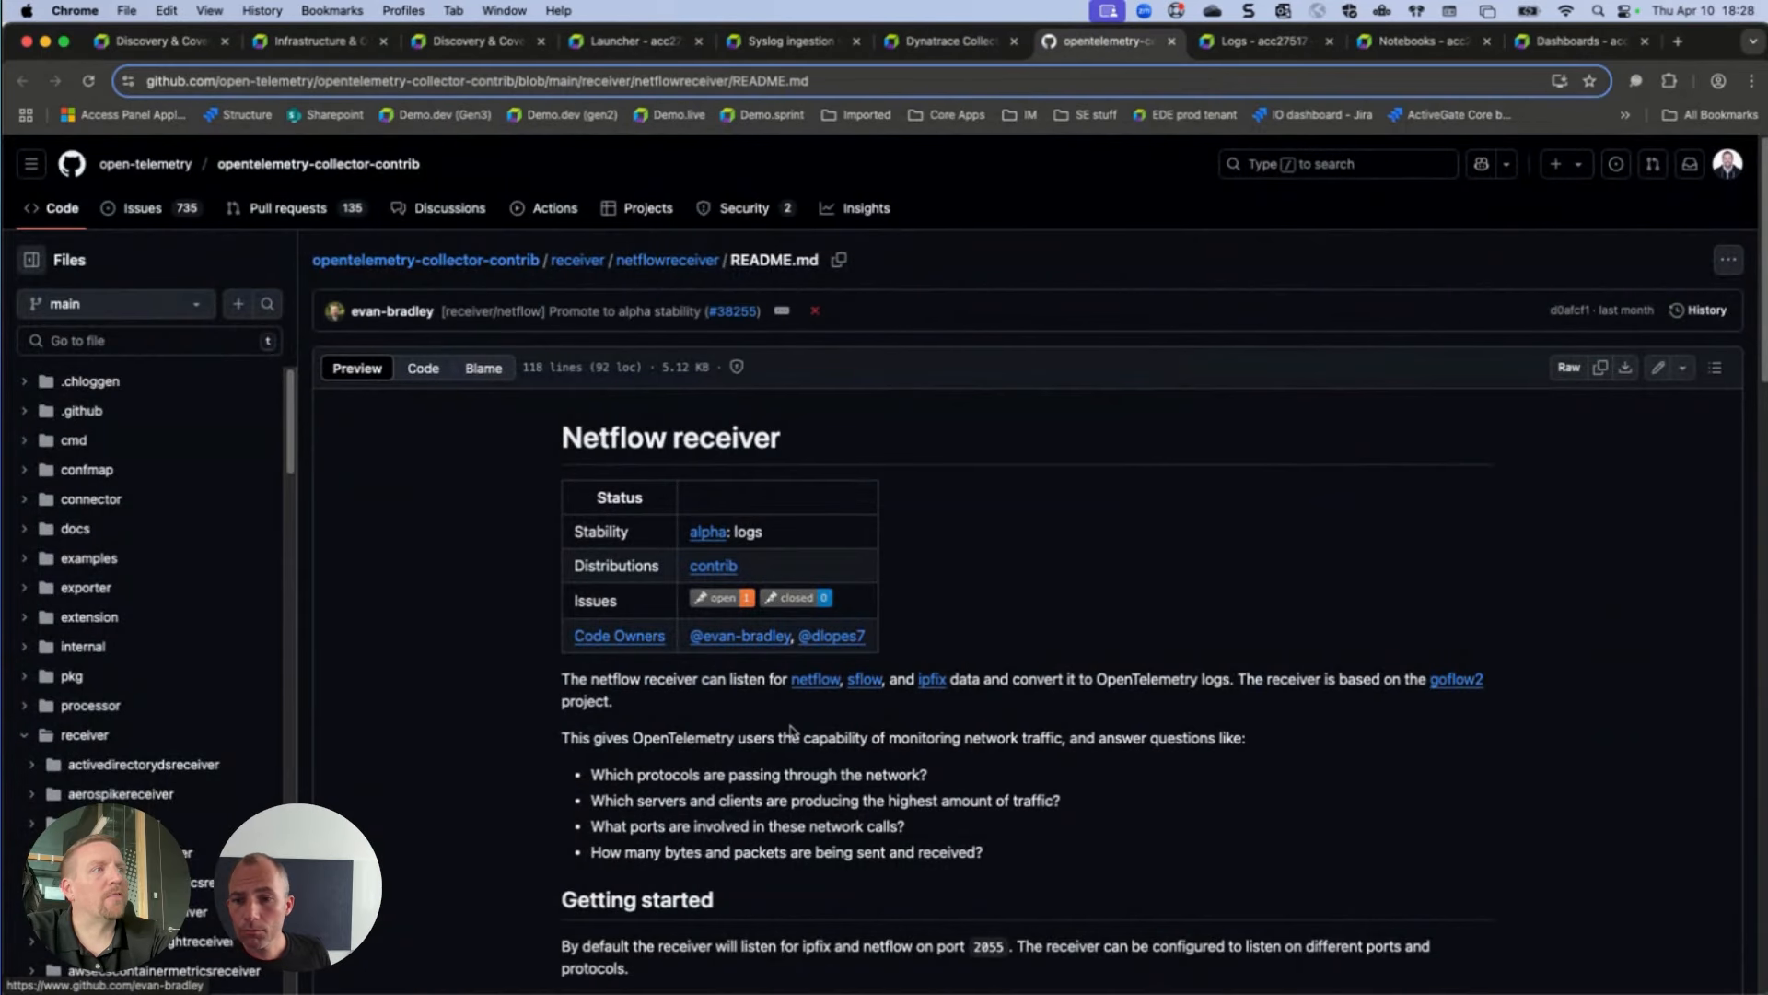
Switch to the terminal, list the otel folder's files in long format, and open otel-collector-config.yaml in vim.
click(505, 963)
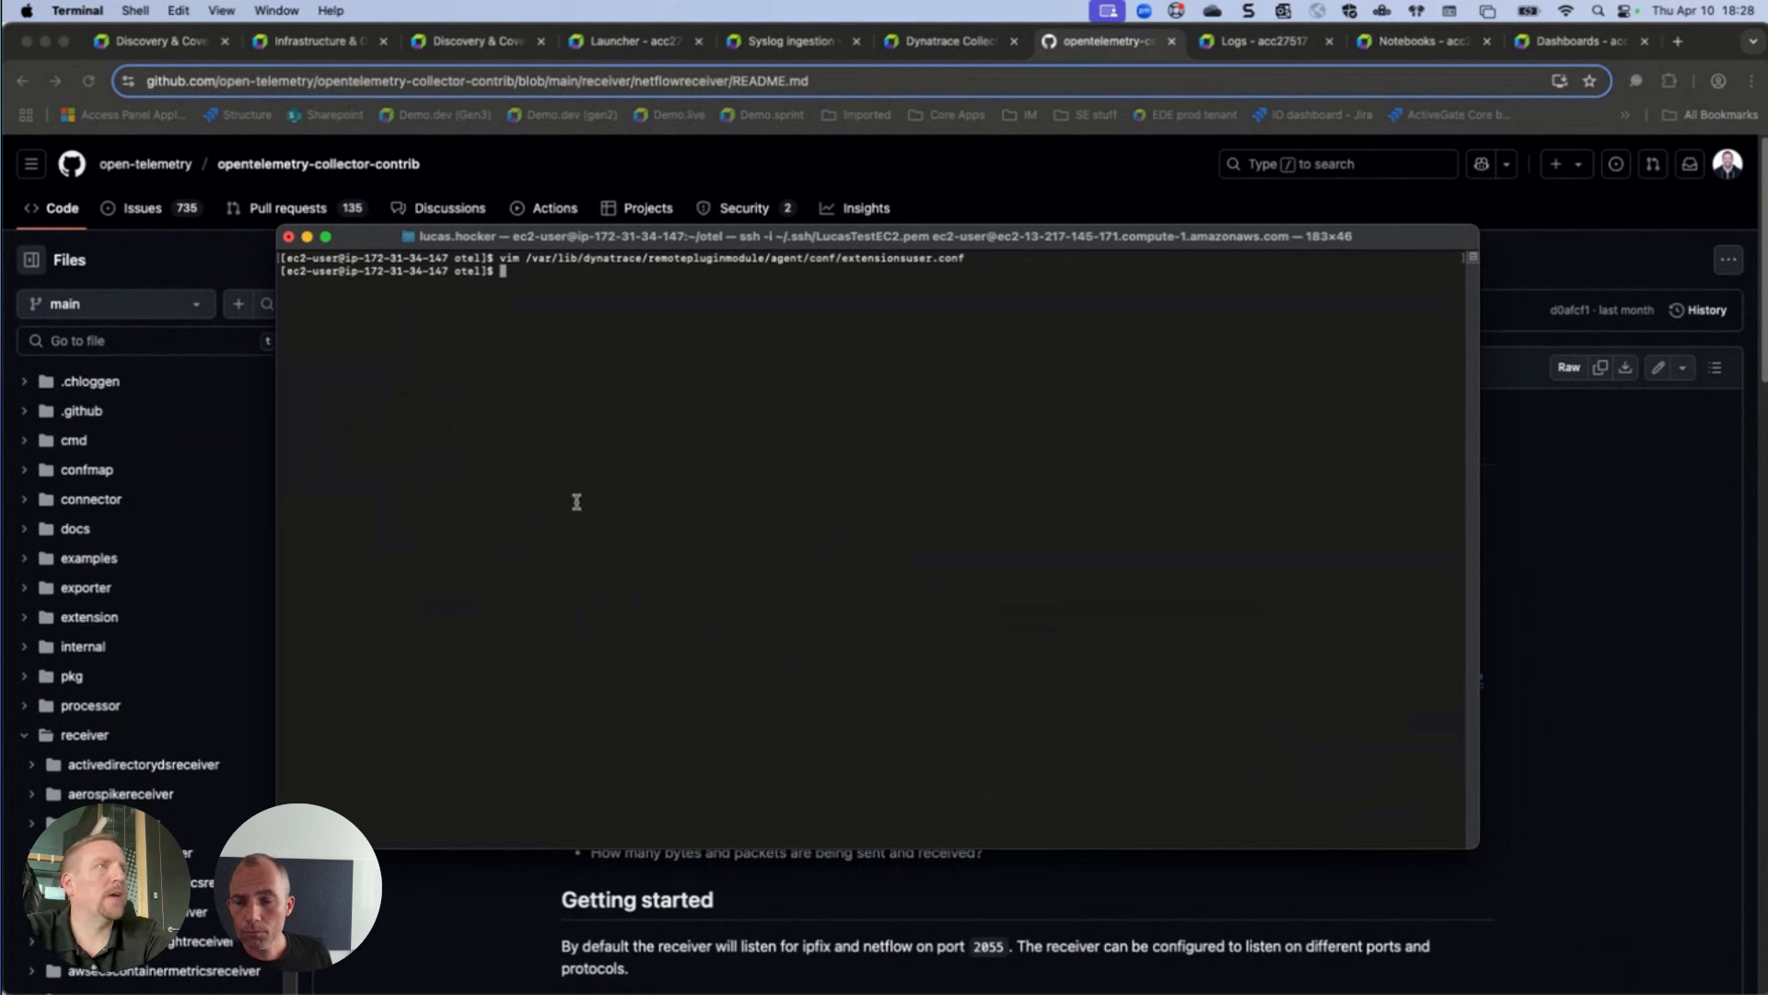
text(ls -l)
key(Return)
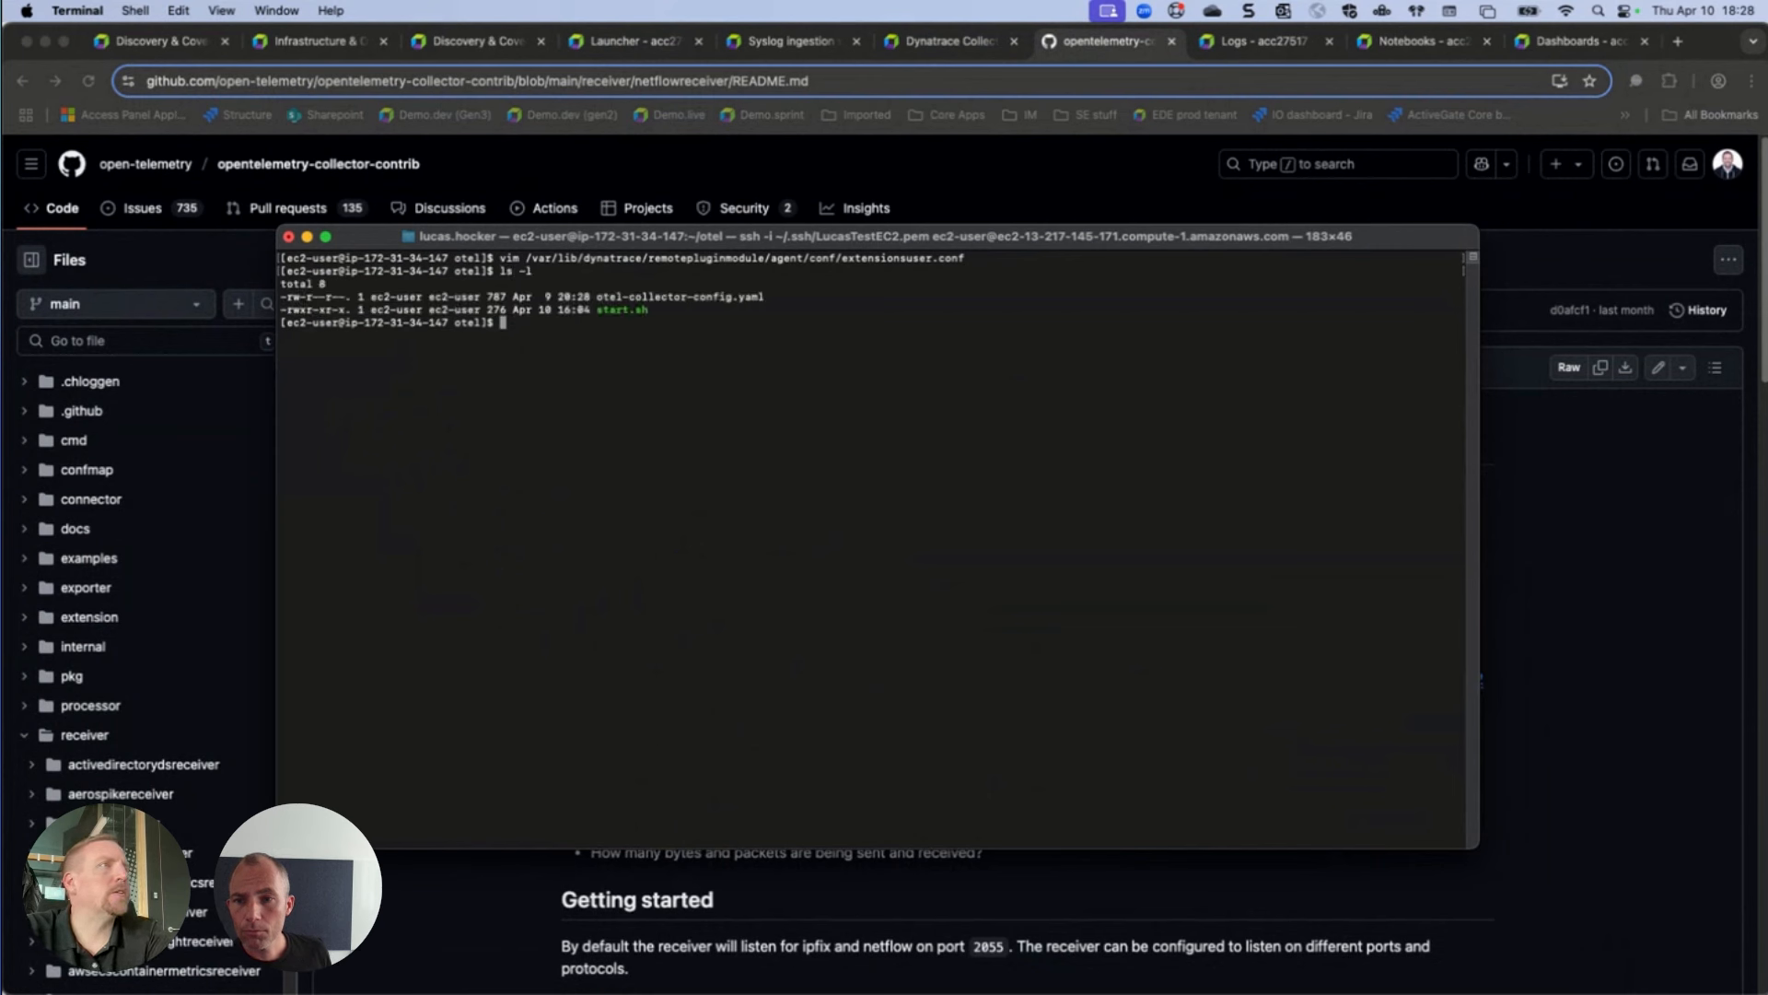
text(vim otel-collector-config.yaml)
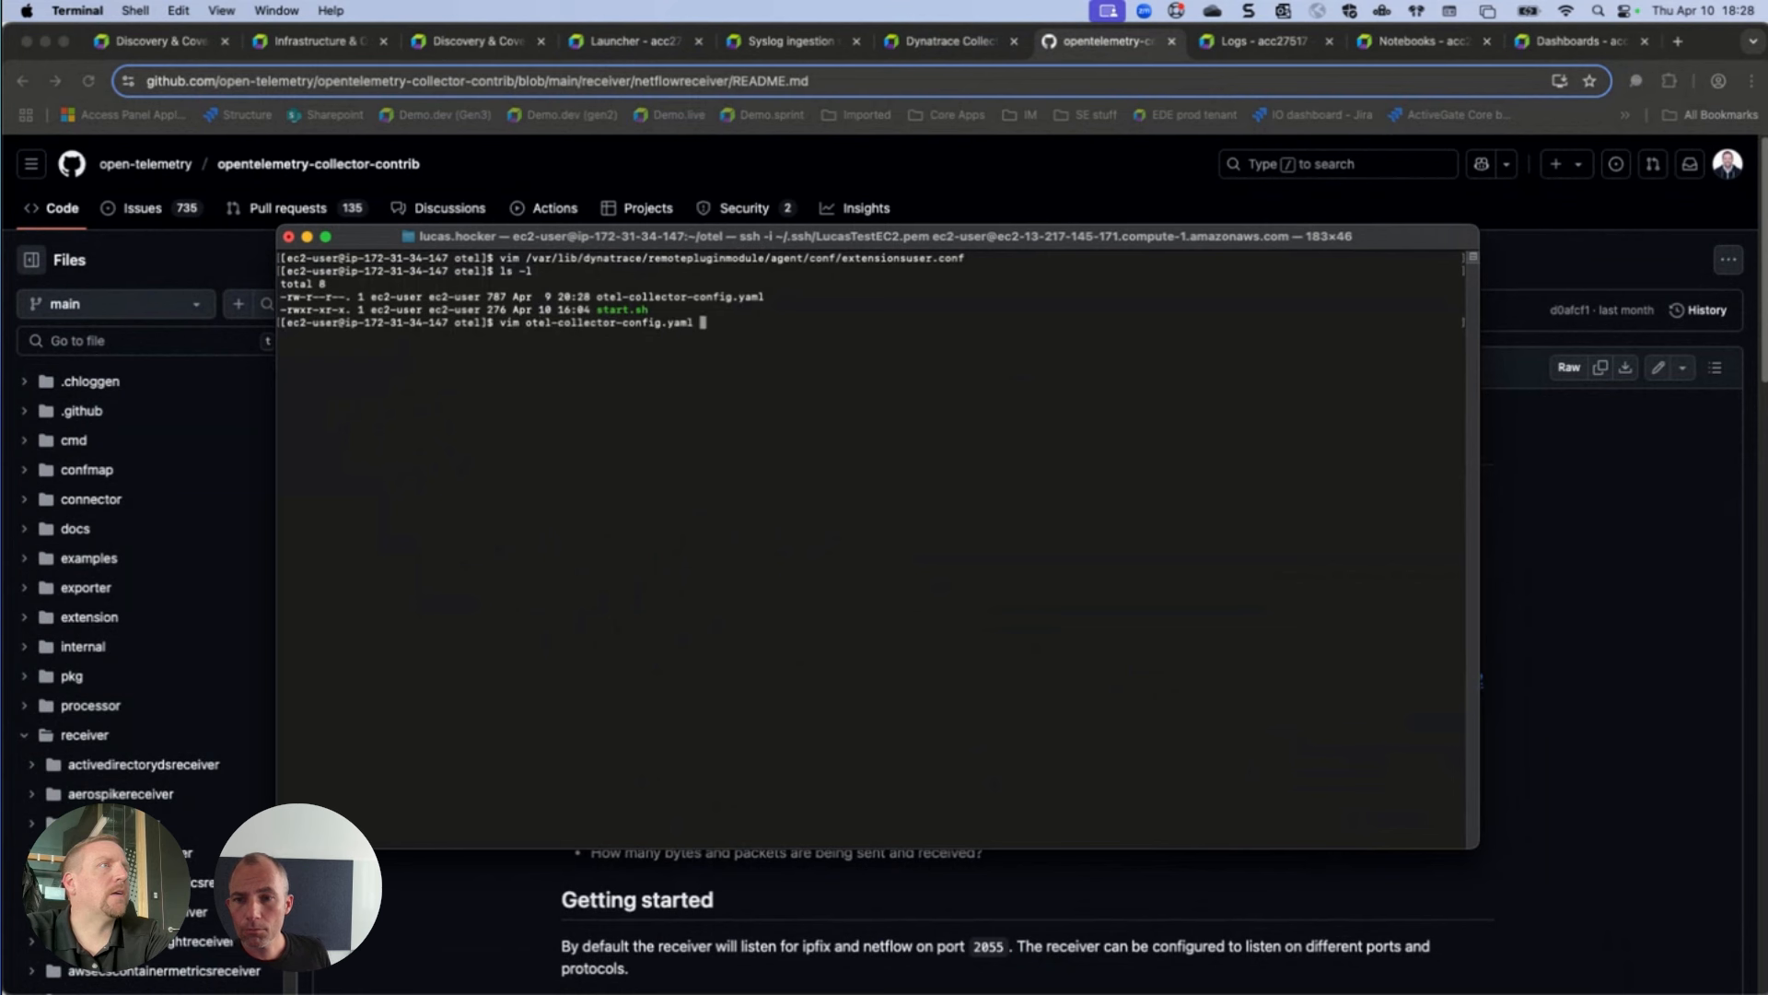
key(Return)
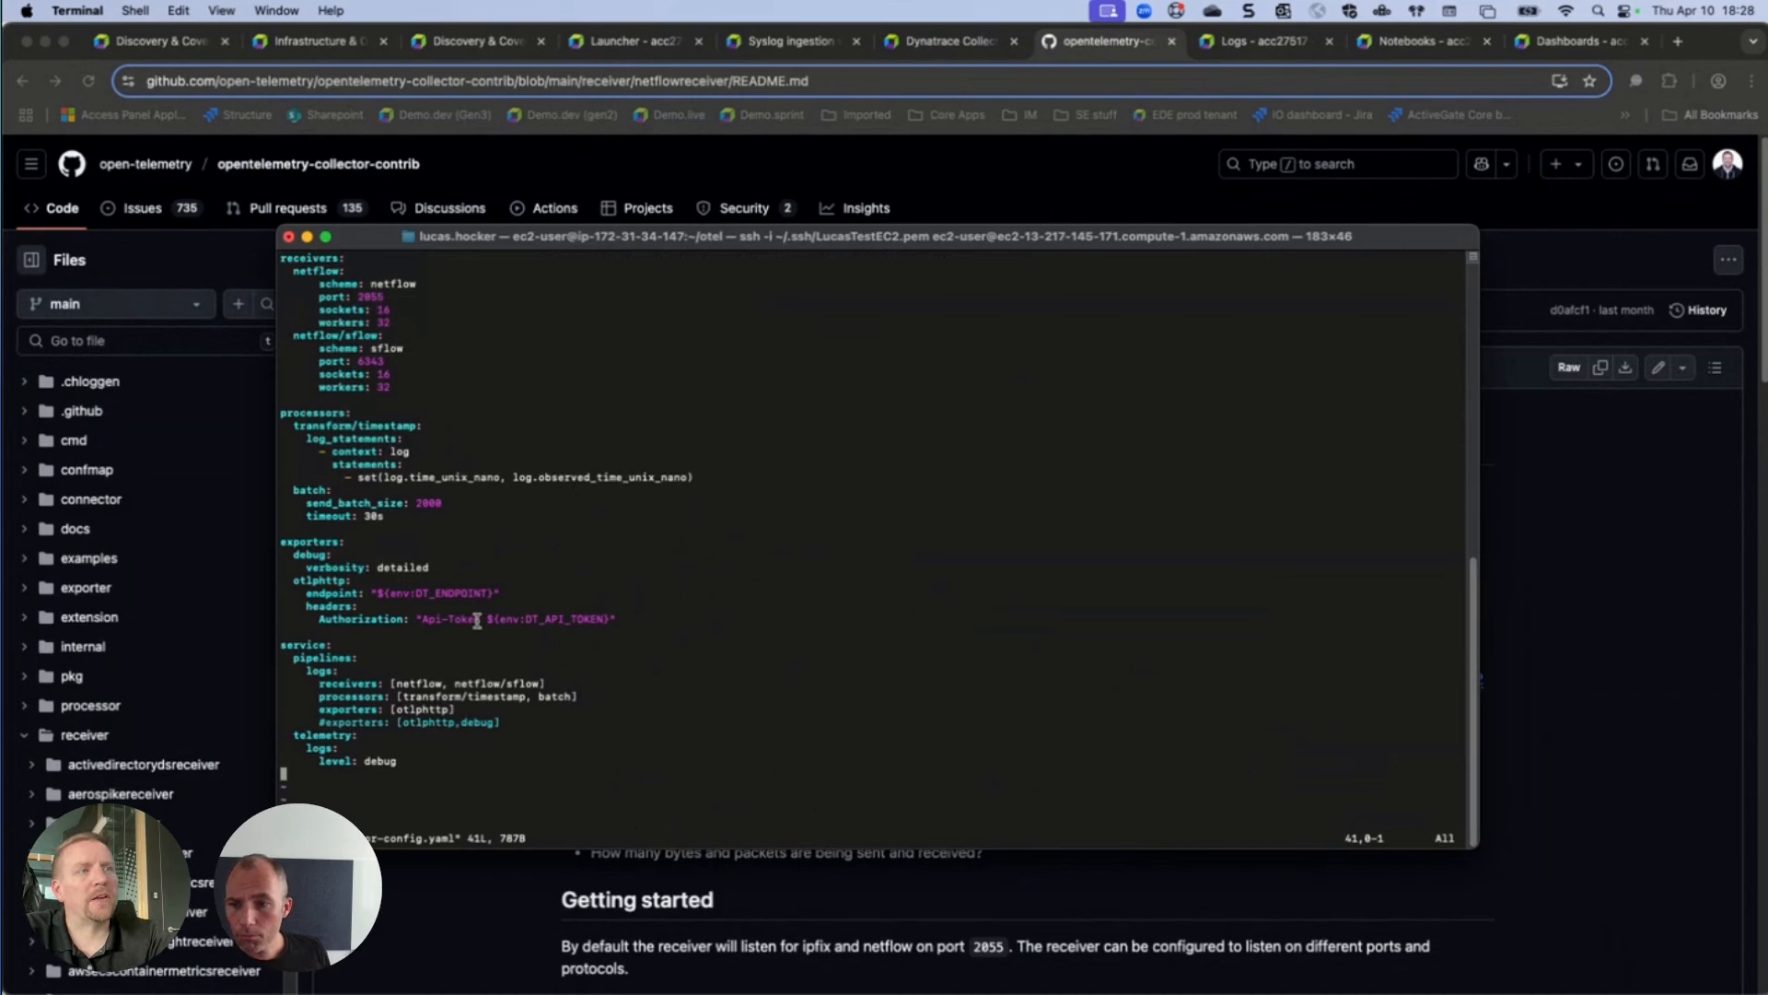
Highlight the DT_ENDPOINT and DT_API_TOKEN variables in the otlphttp exporter section, and quit vim without editing the file.
double_click(443, 593)
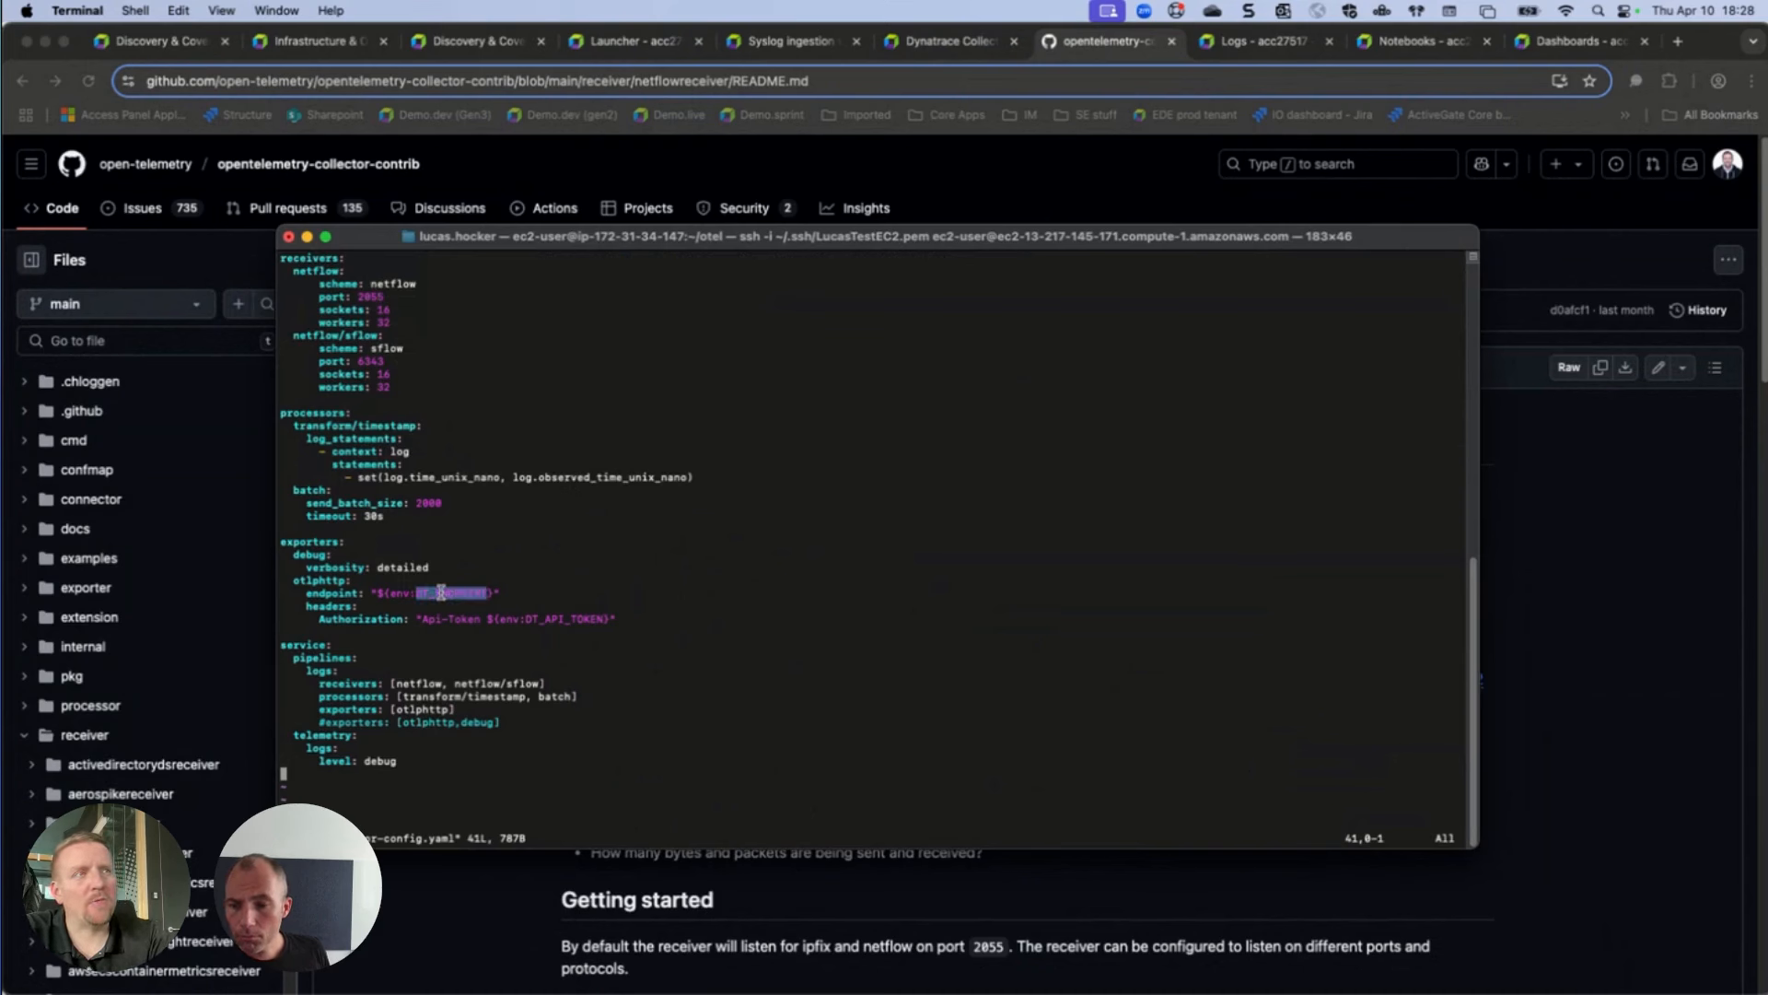
double_click(573, 617)
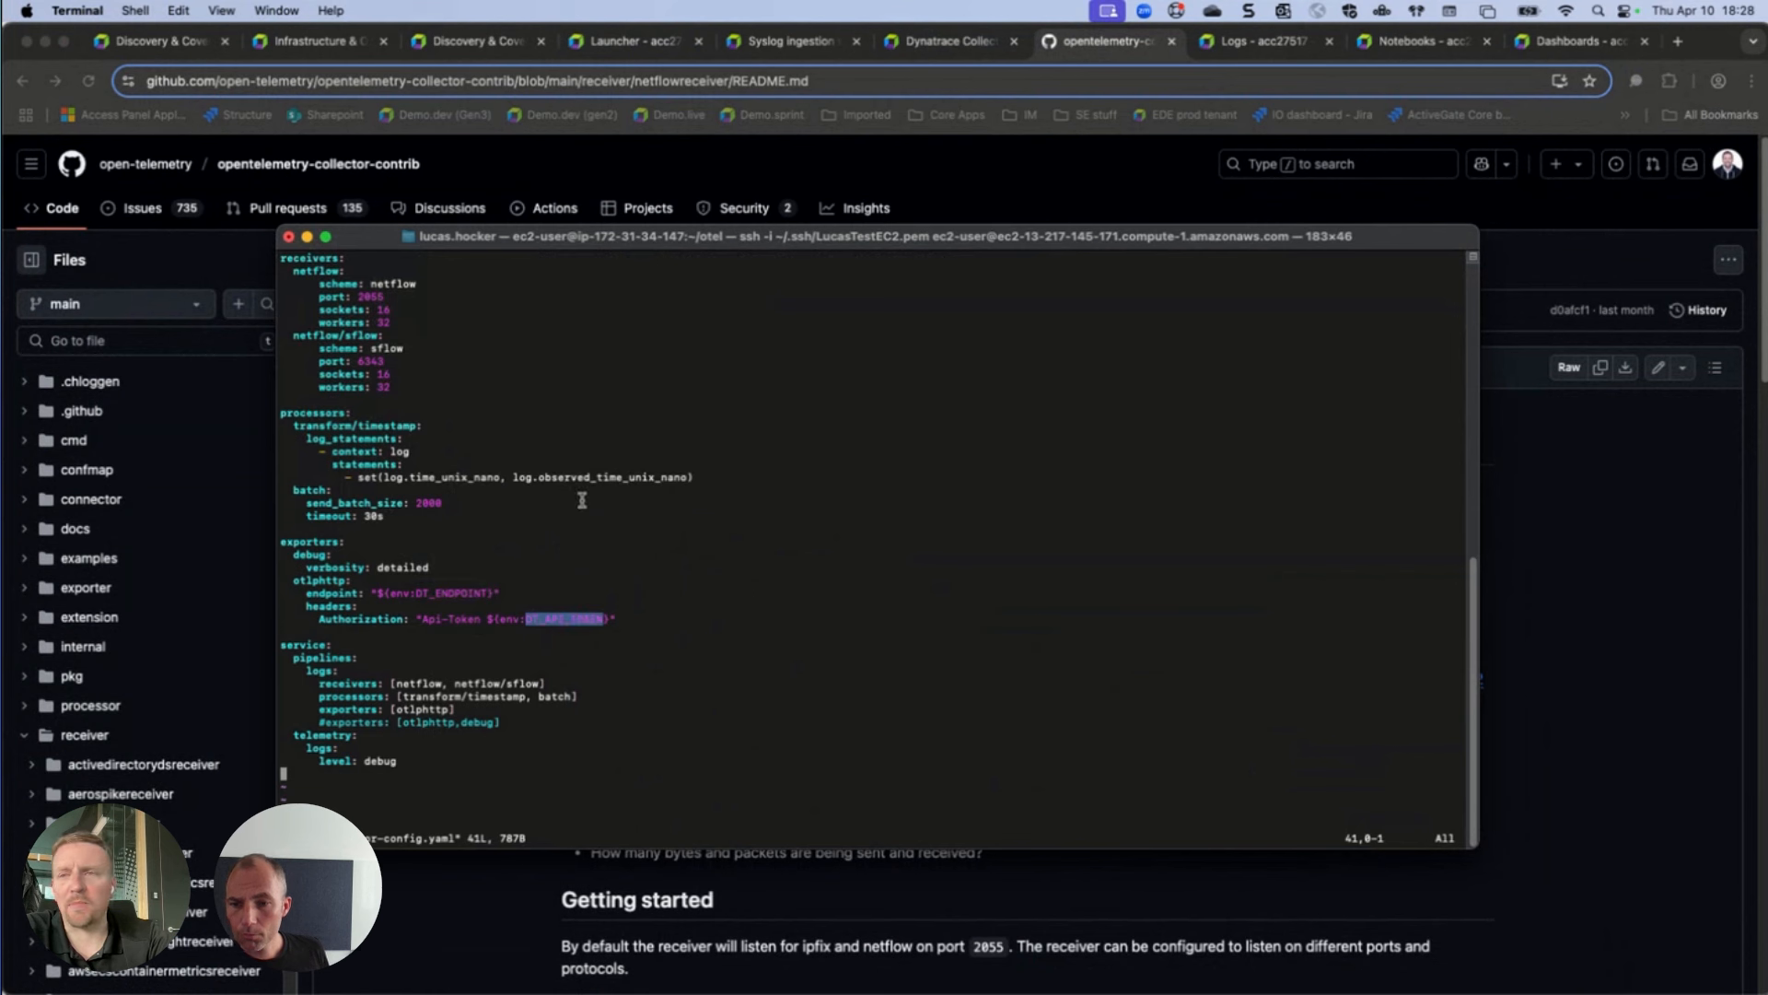
text(:)
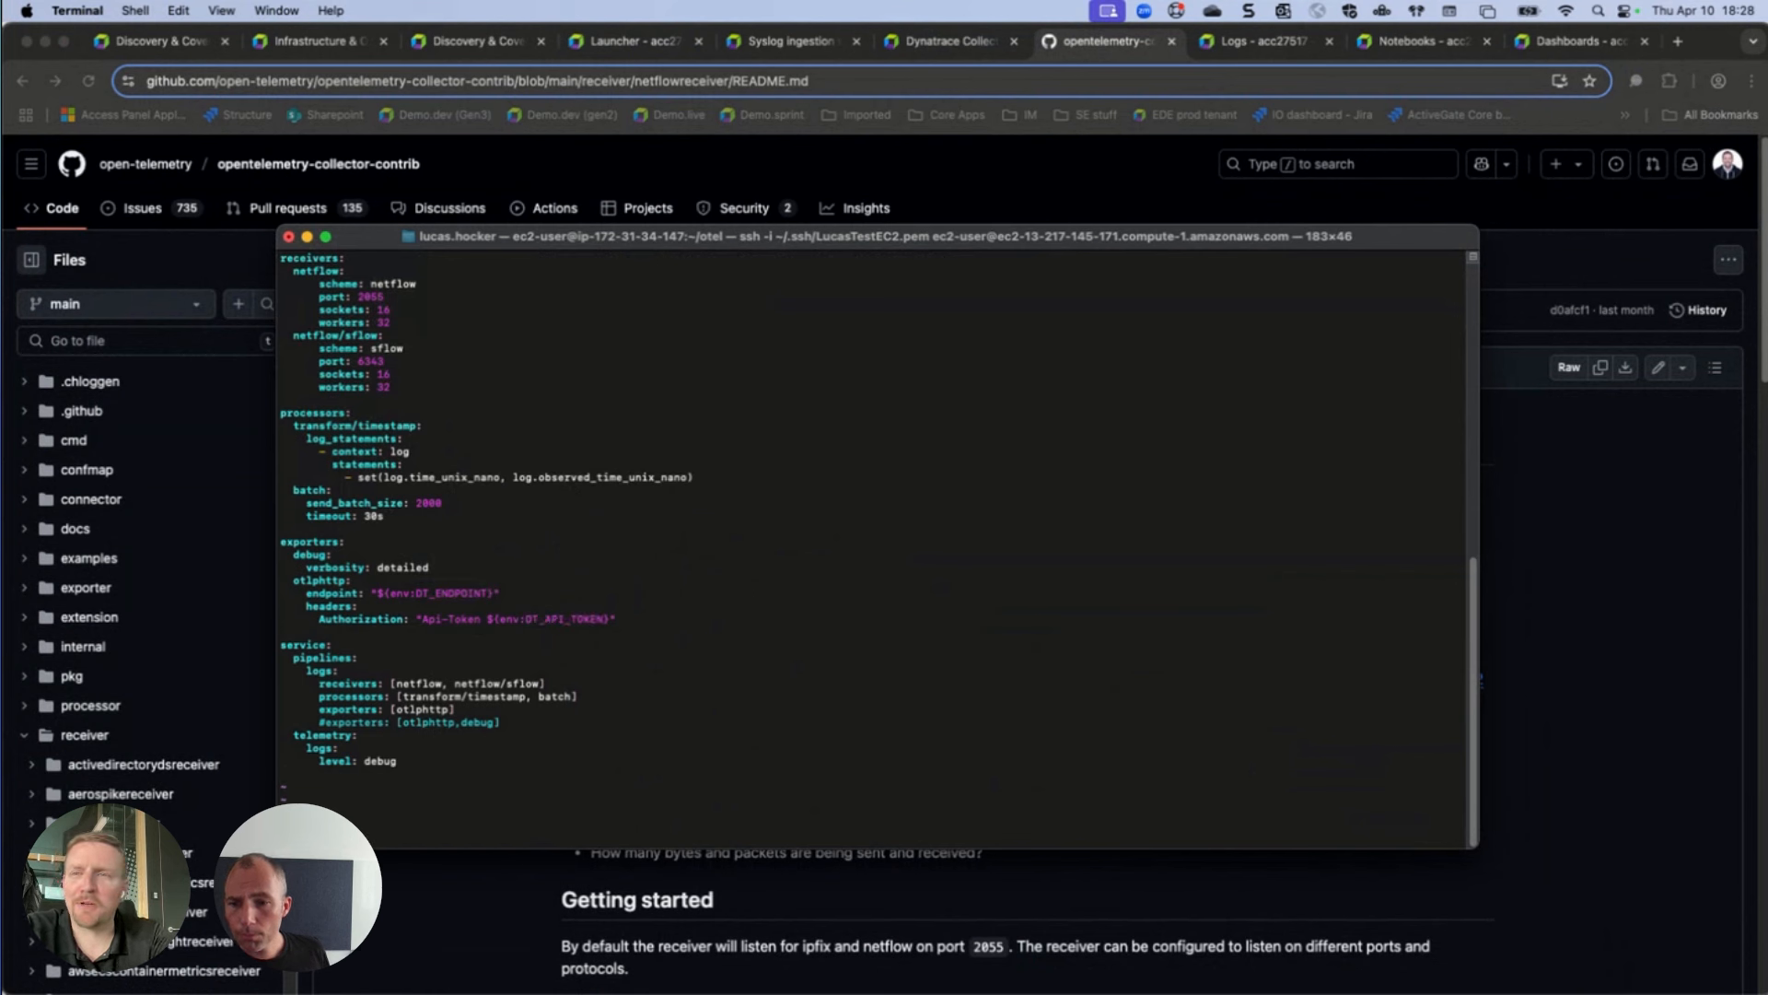
text(q)
key(Return)
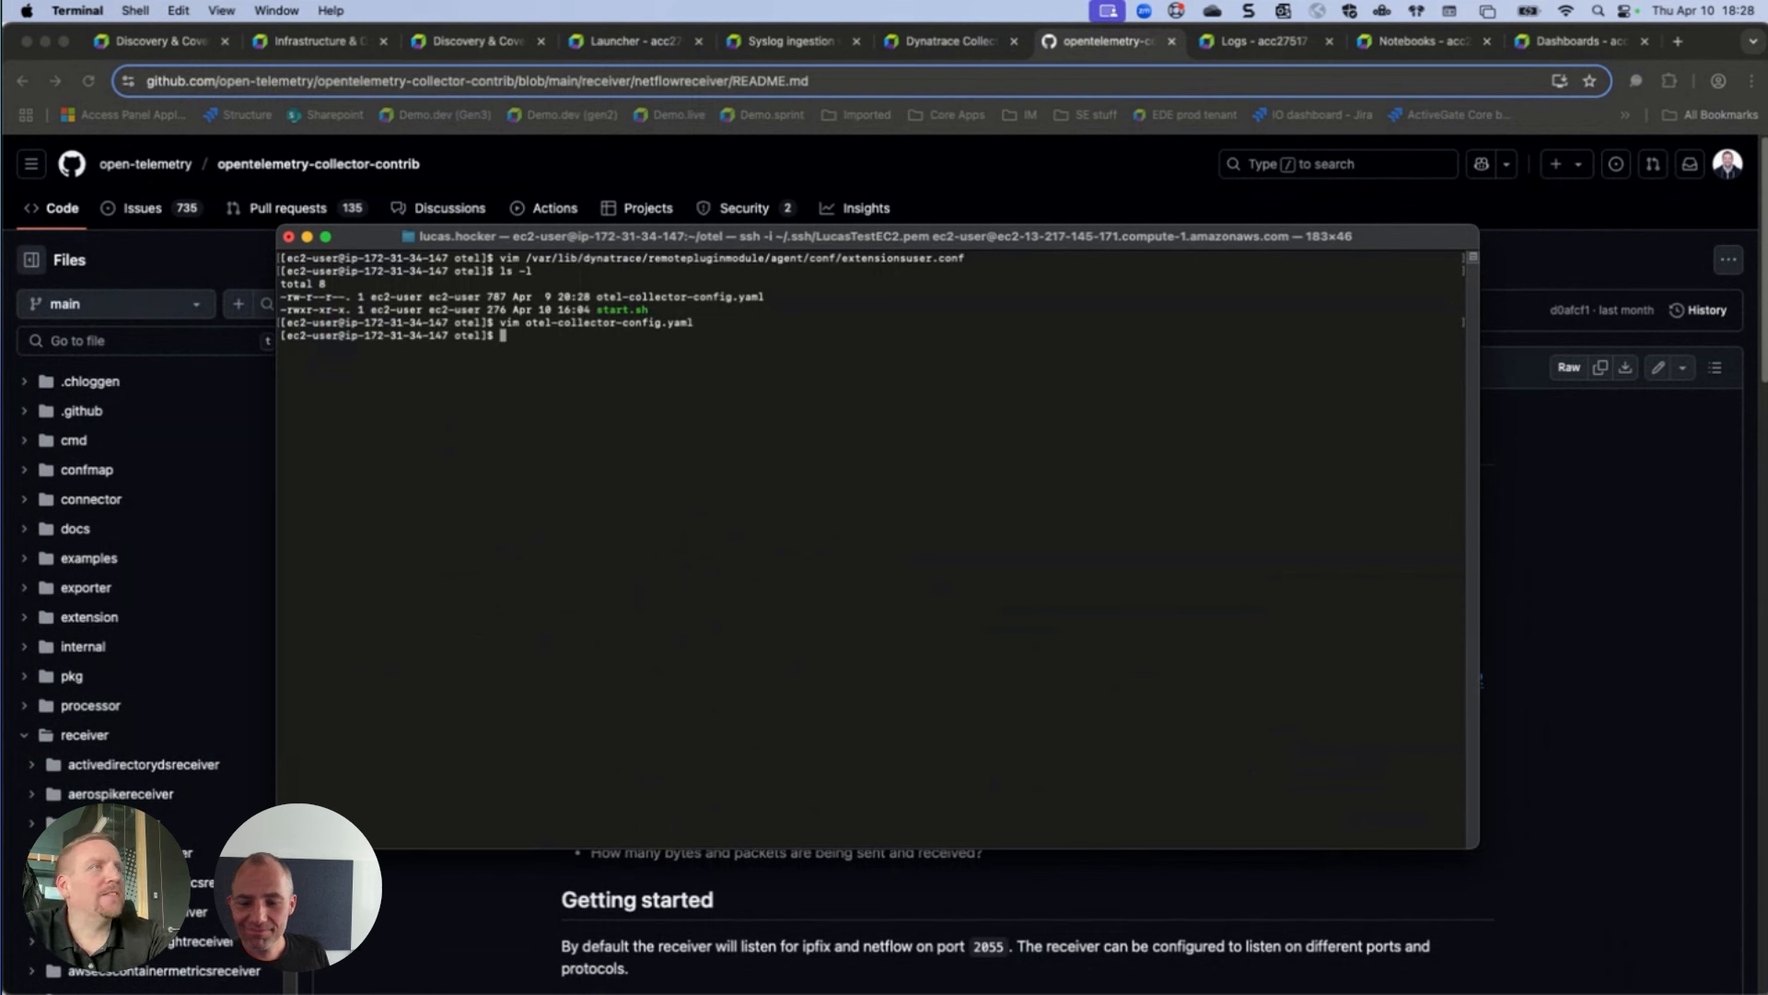
View the Docker run command in start.sh with vi, quit, and list the running Docker containers.
text(vi start.sh)
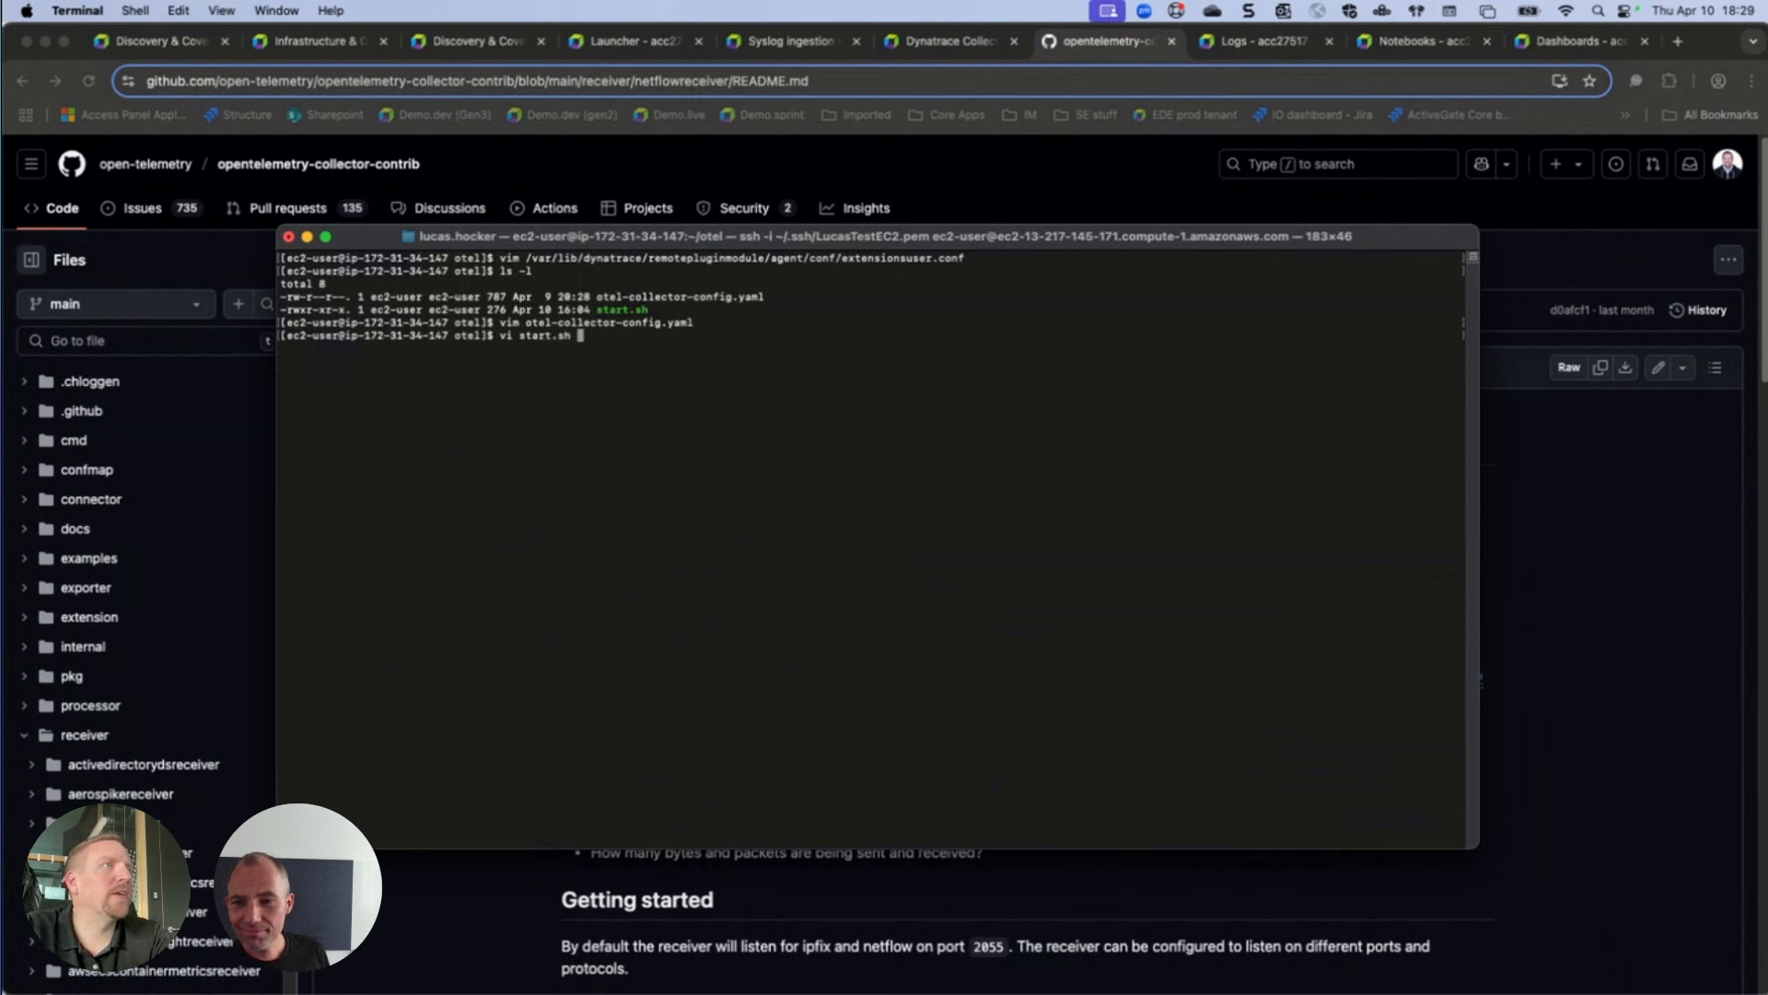
key(Return)
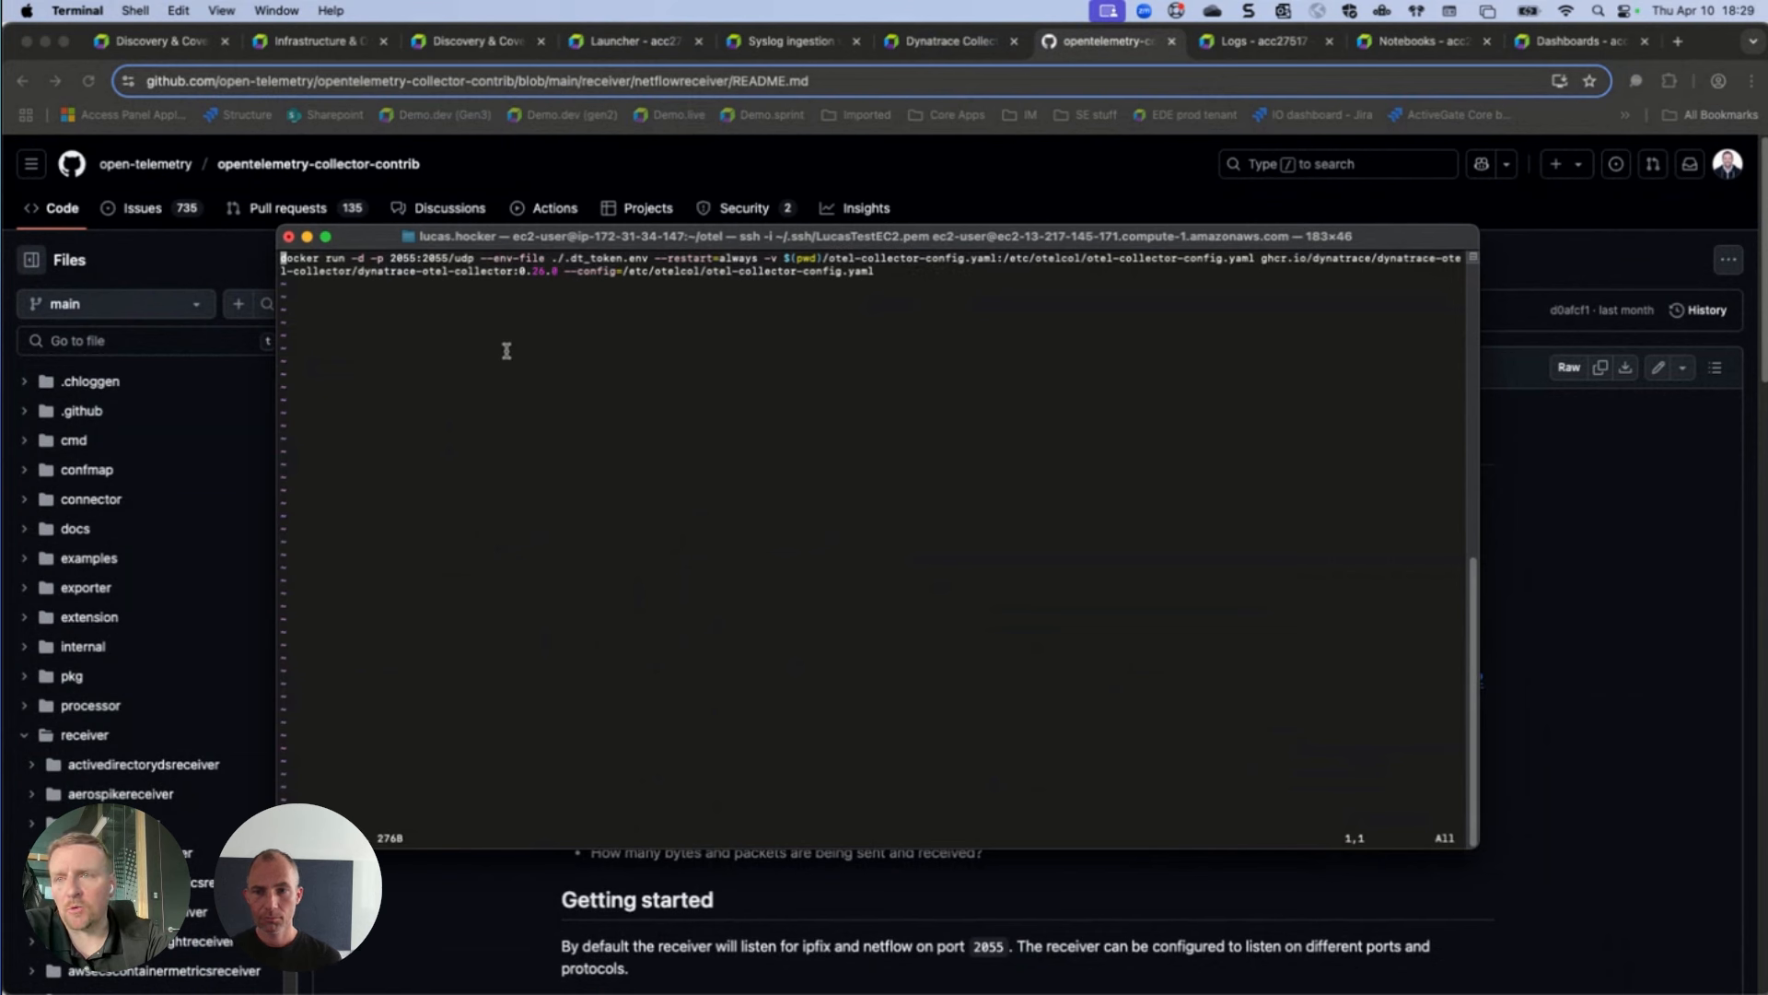
text(:q)
key(Return)
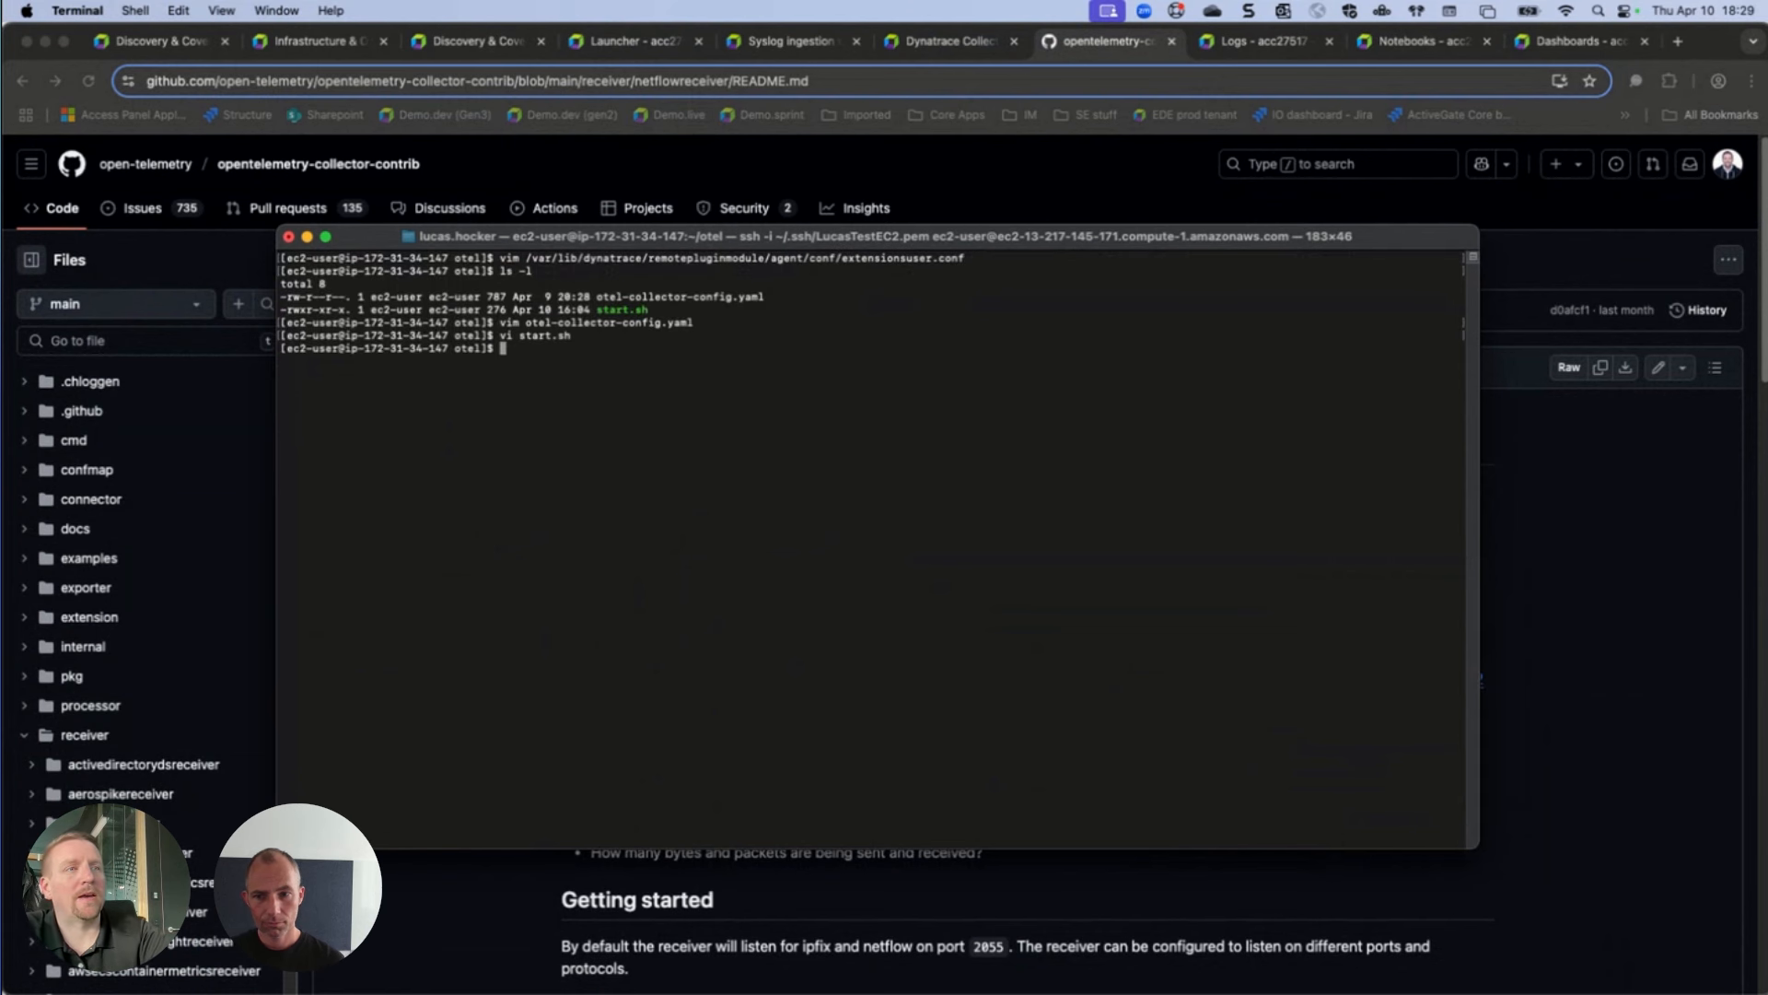
text(docker ps)
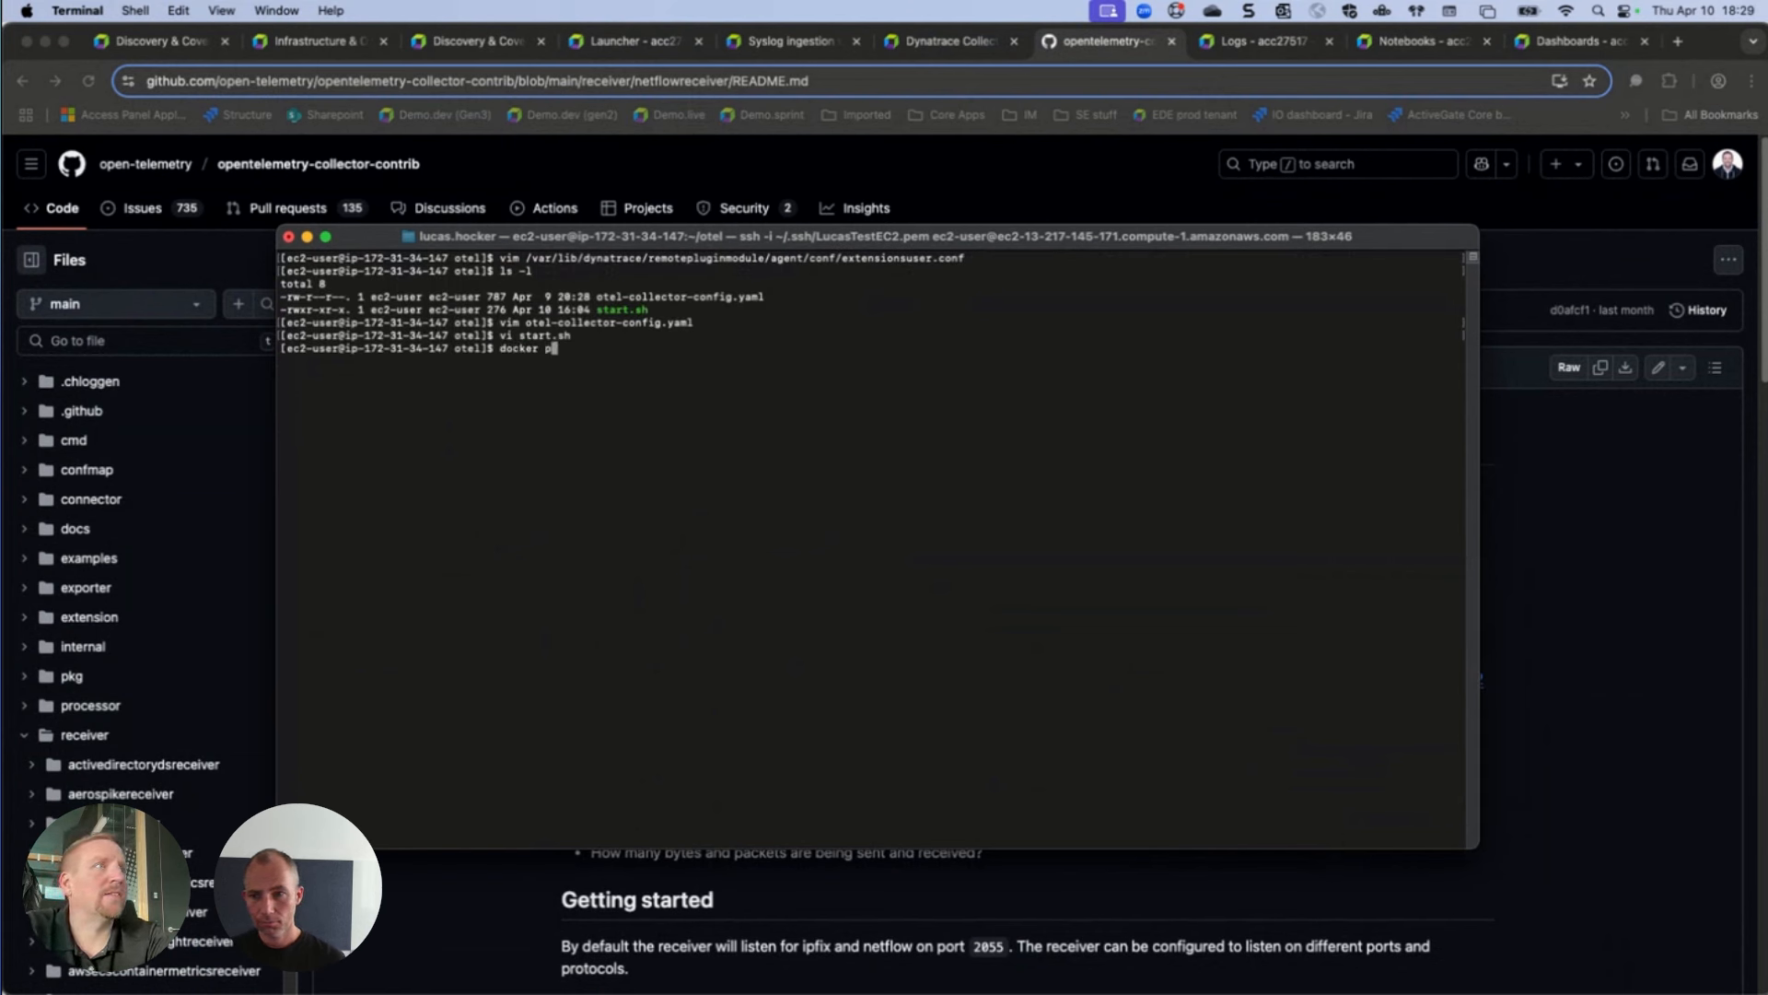
key(Return)
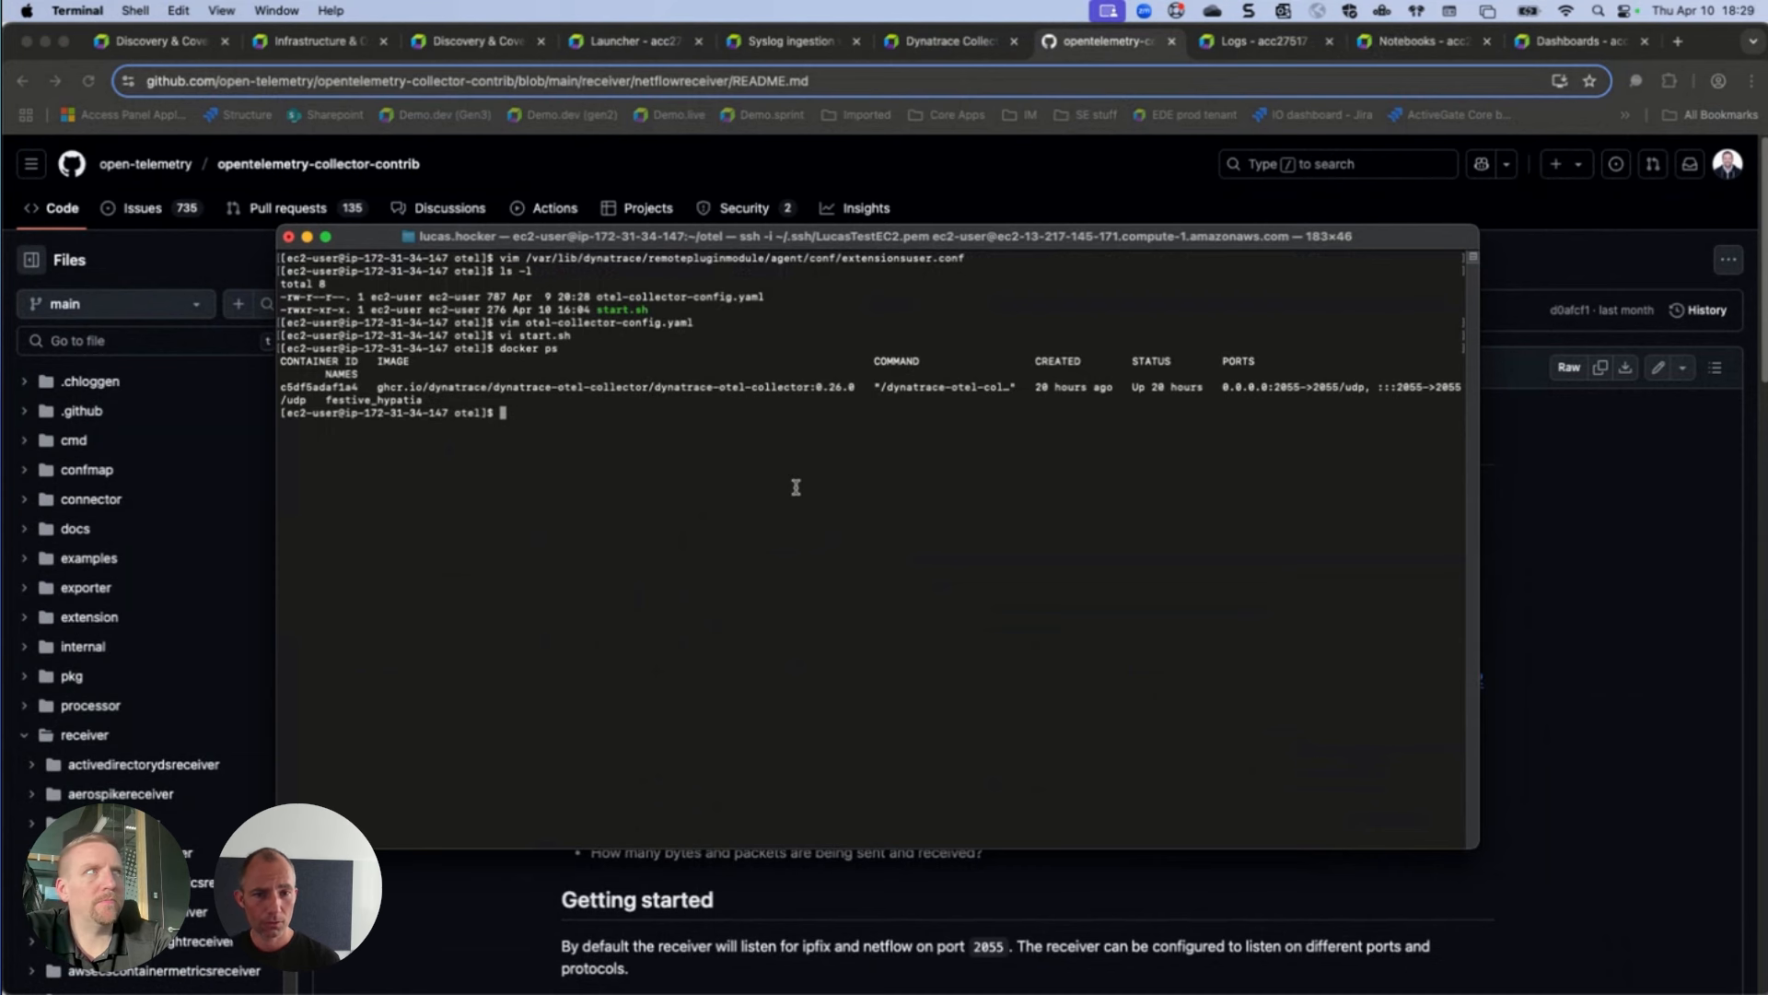
Switch to the Network observability demo notebook in the browser and examine the filter and summarize lines of the NetFlow top talkers query.
click(1393, 43)
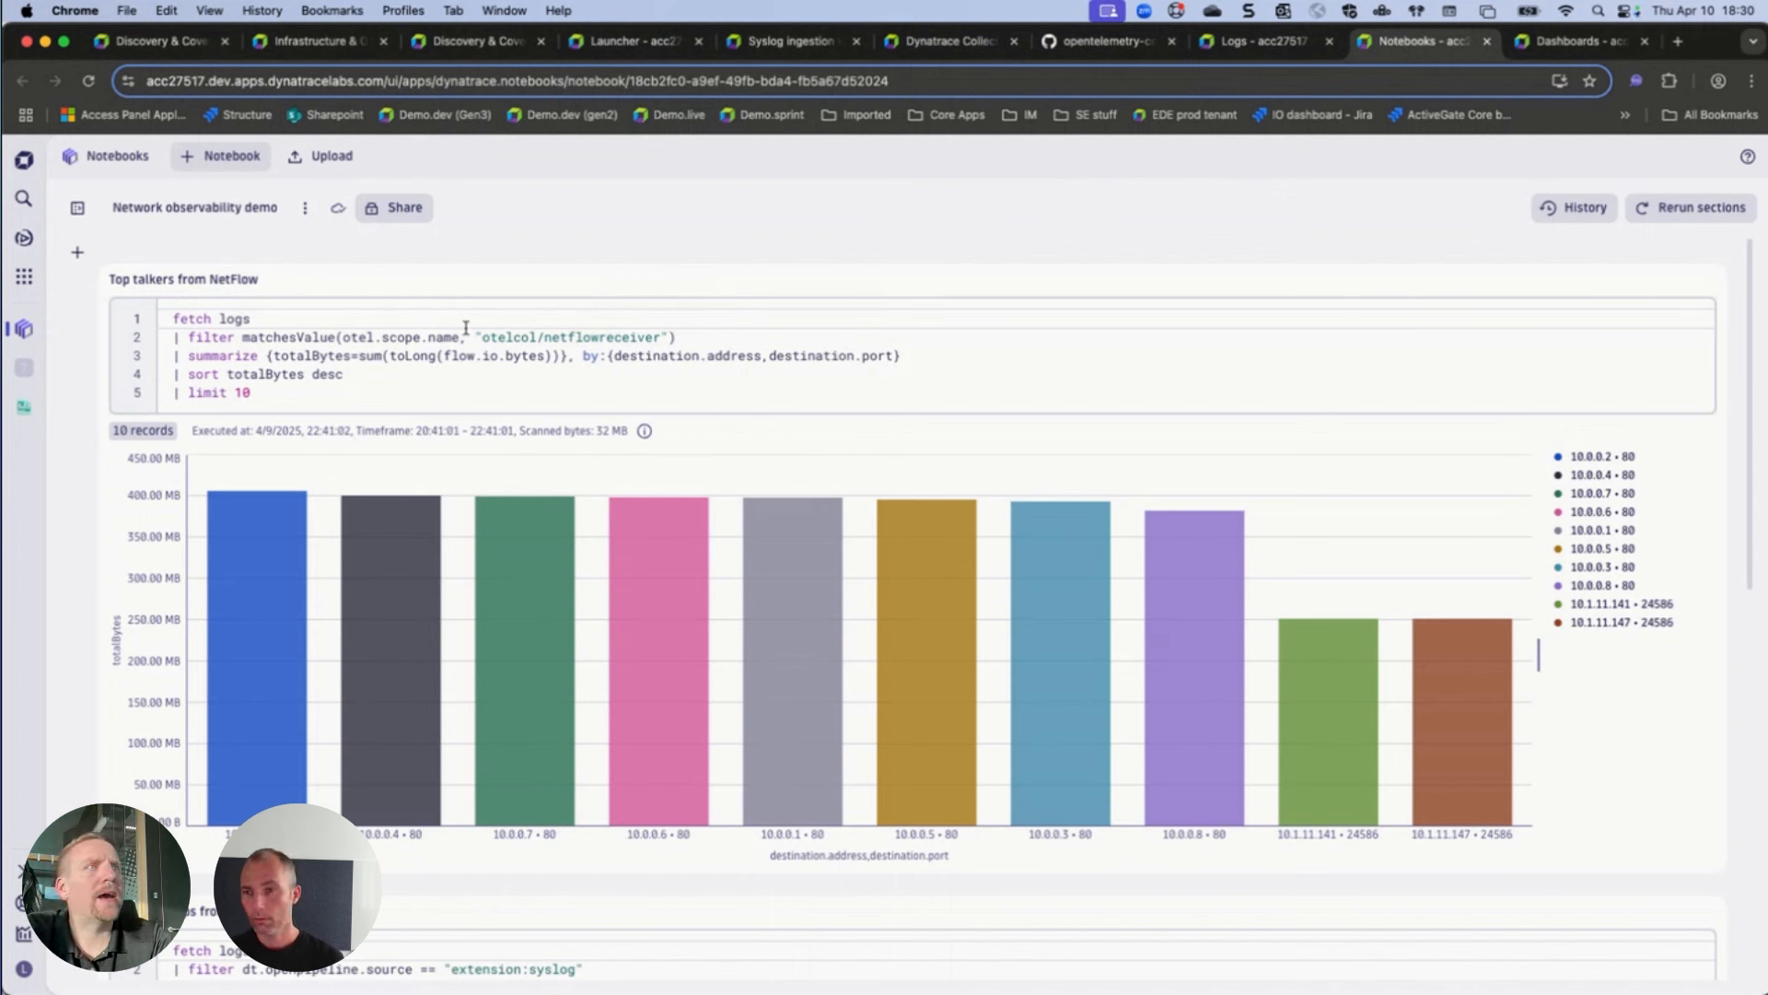
drag(536, 337, 687, 333)
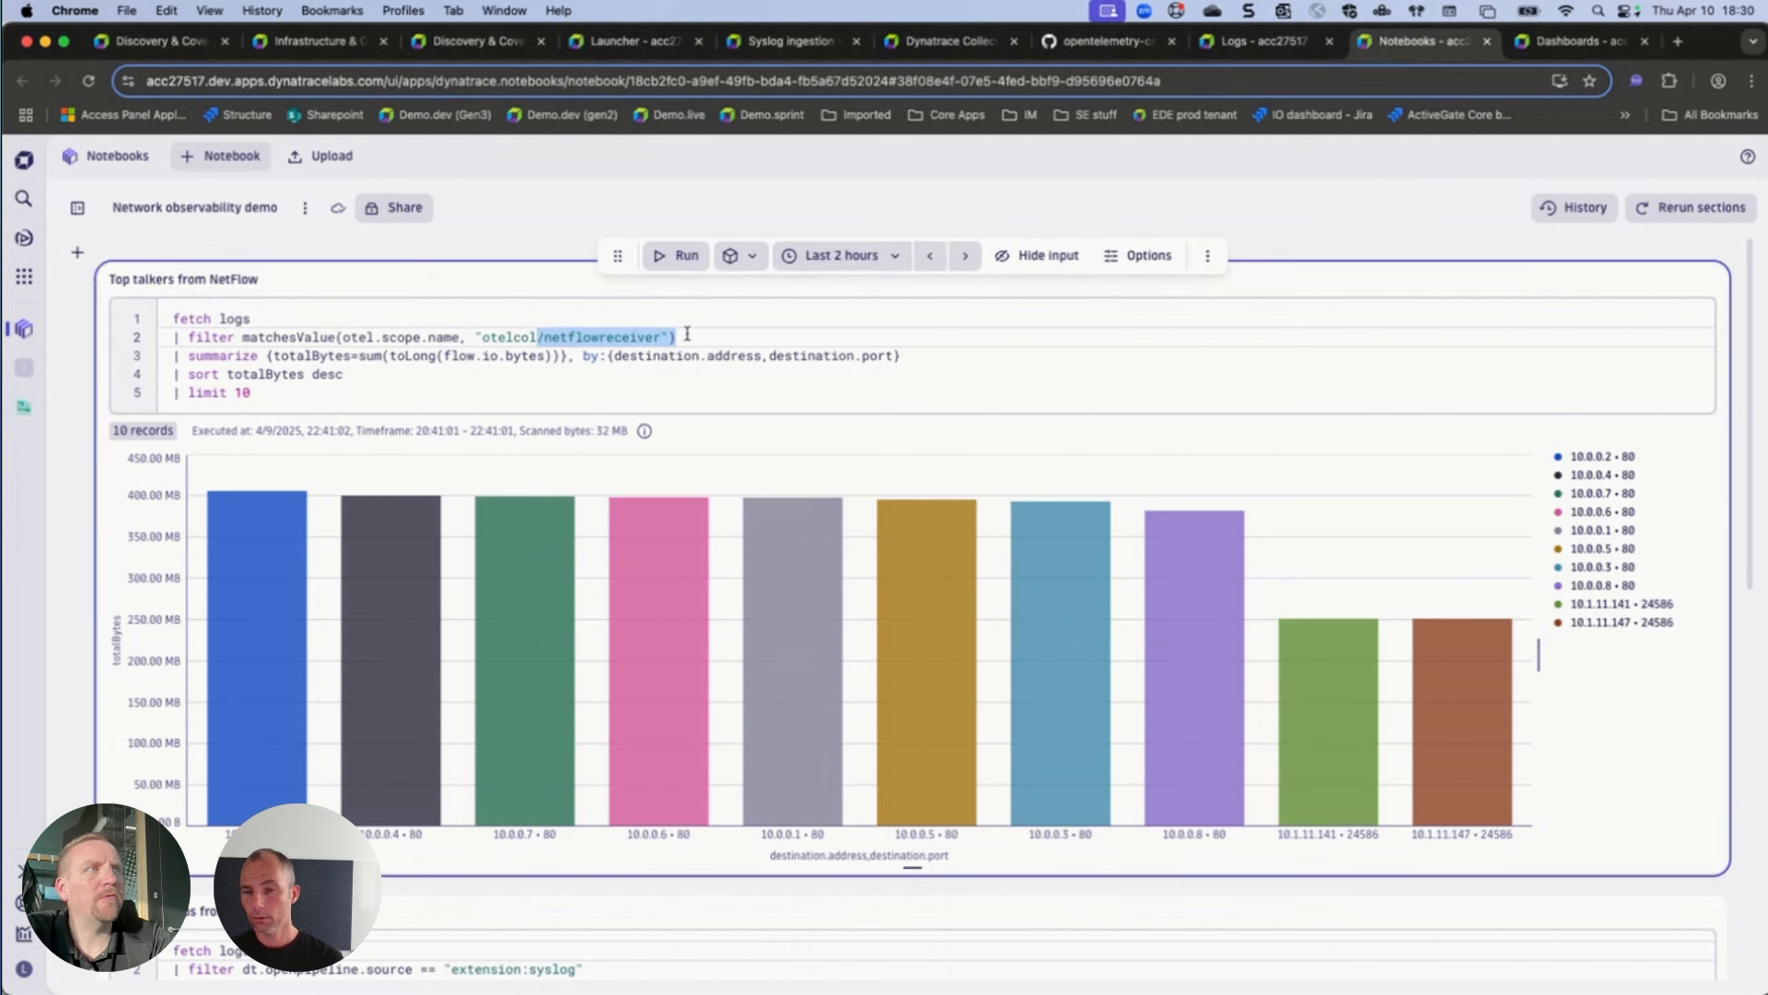
click(531, 396)
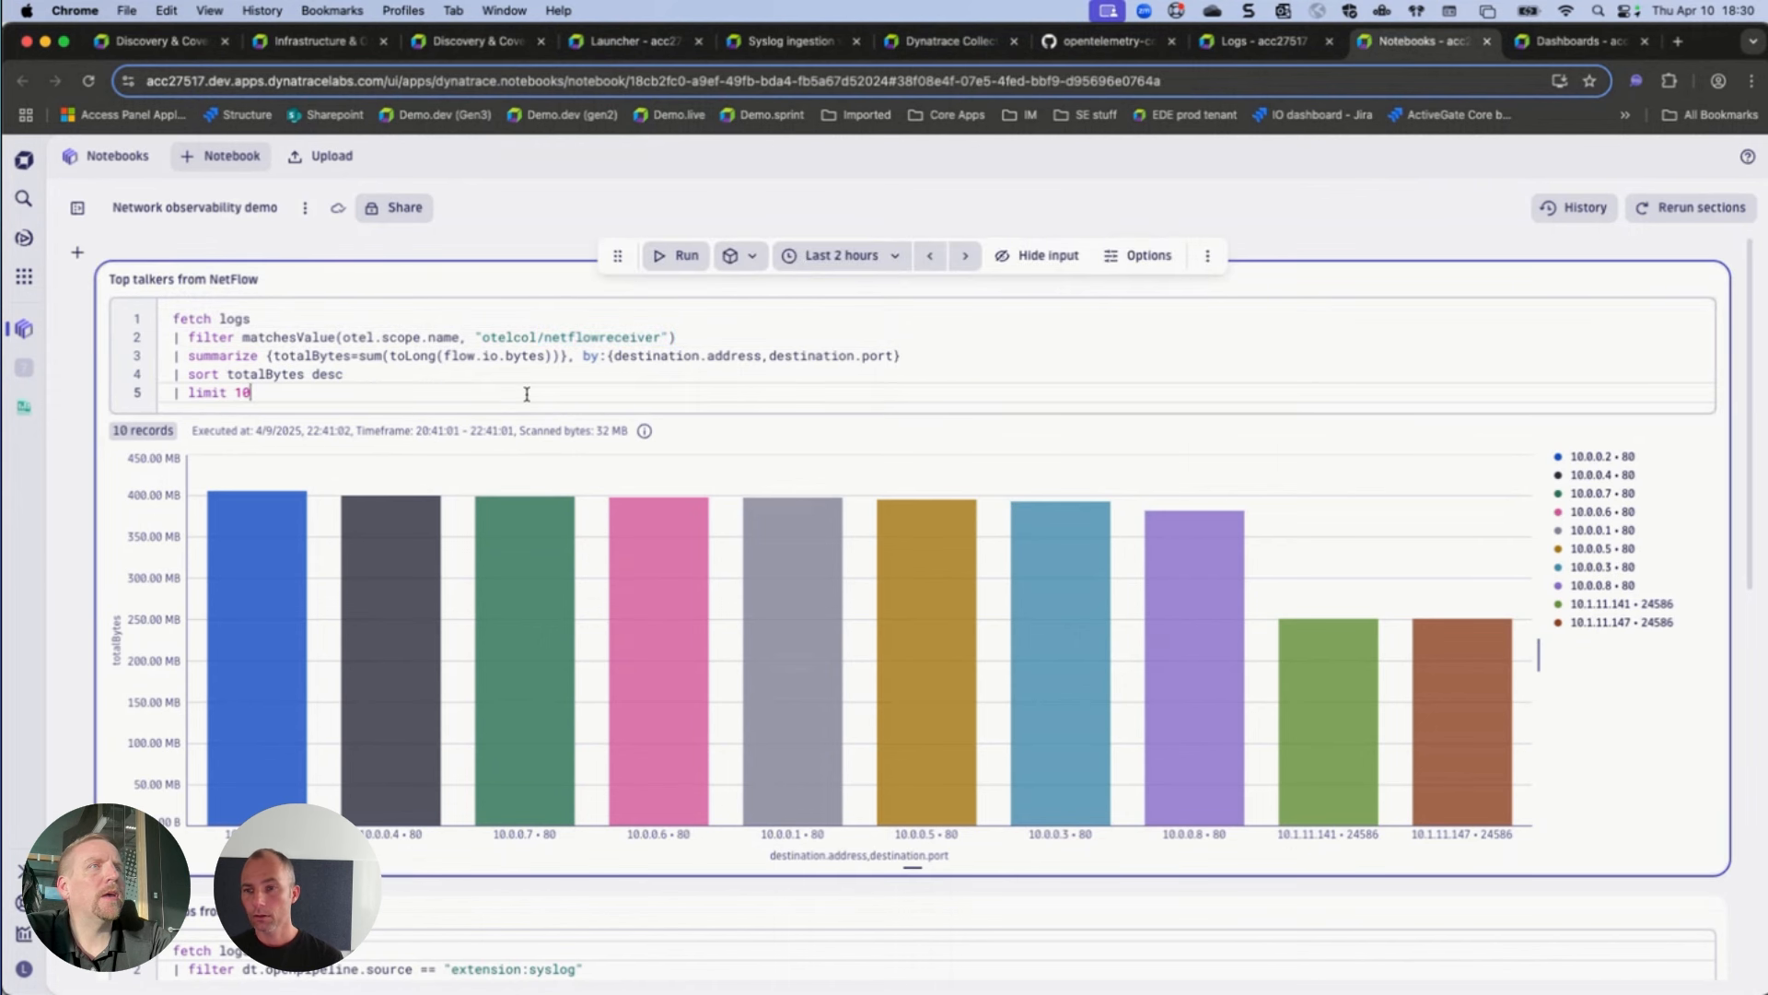
click(310, 377)
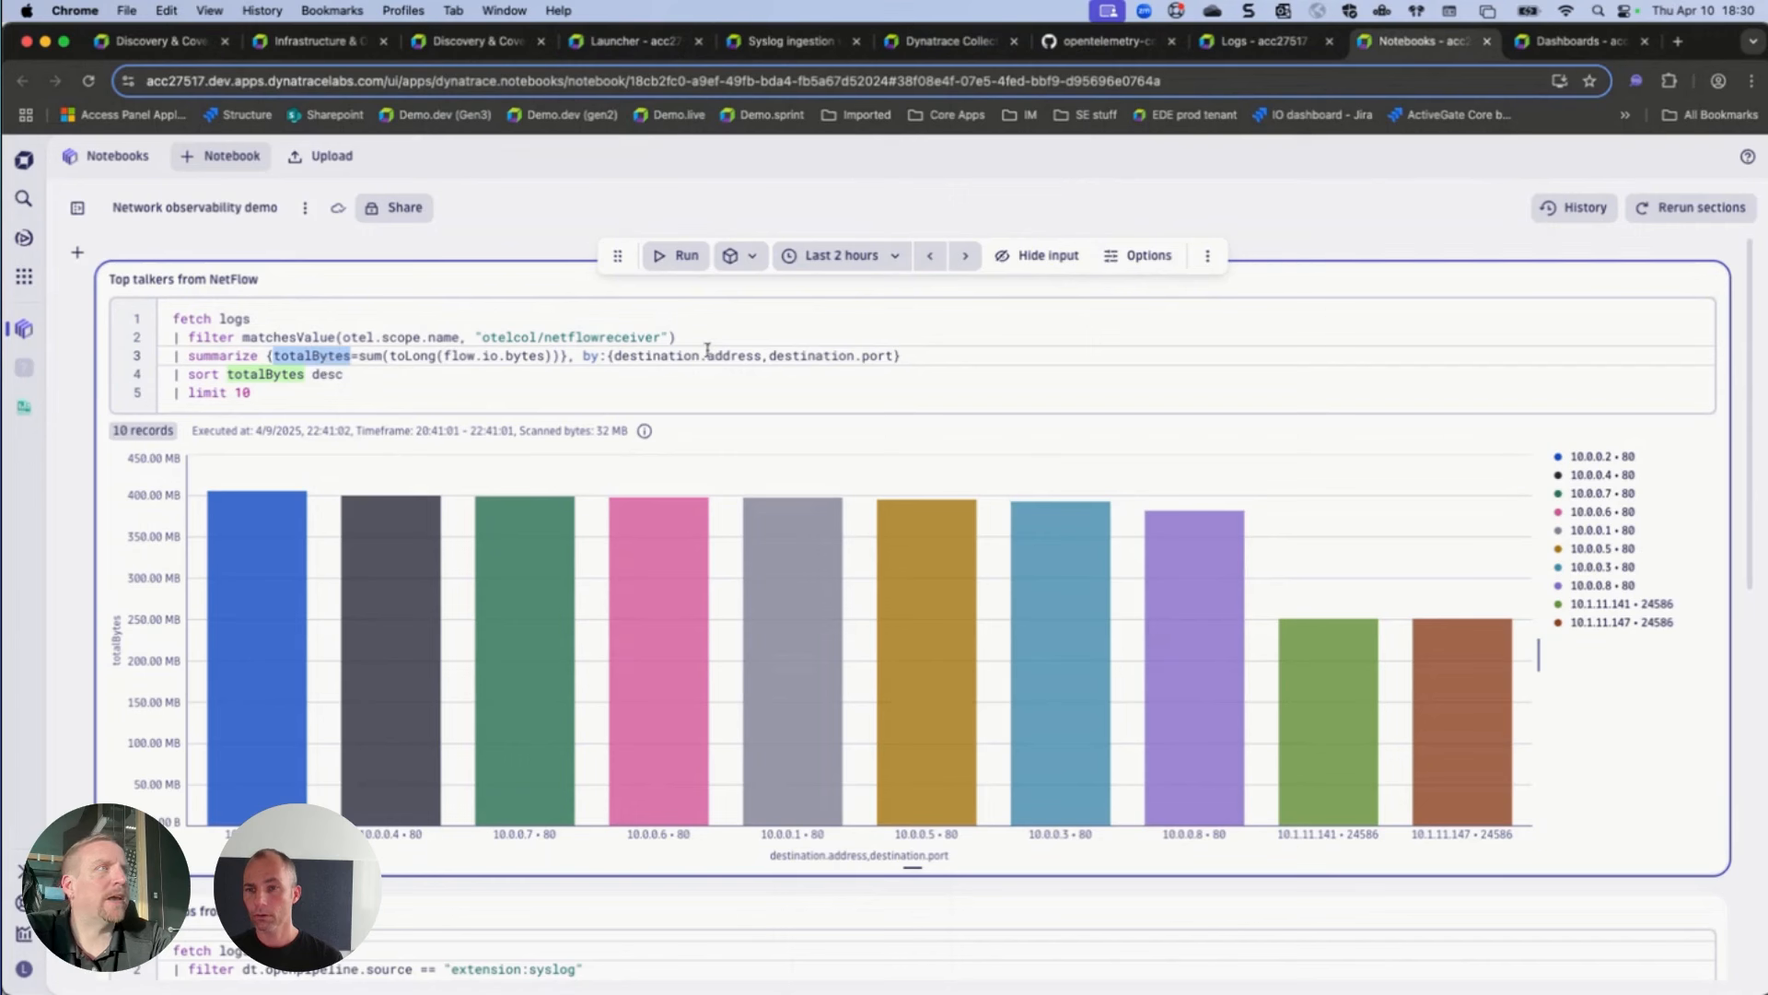
click(737, 356)
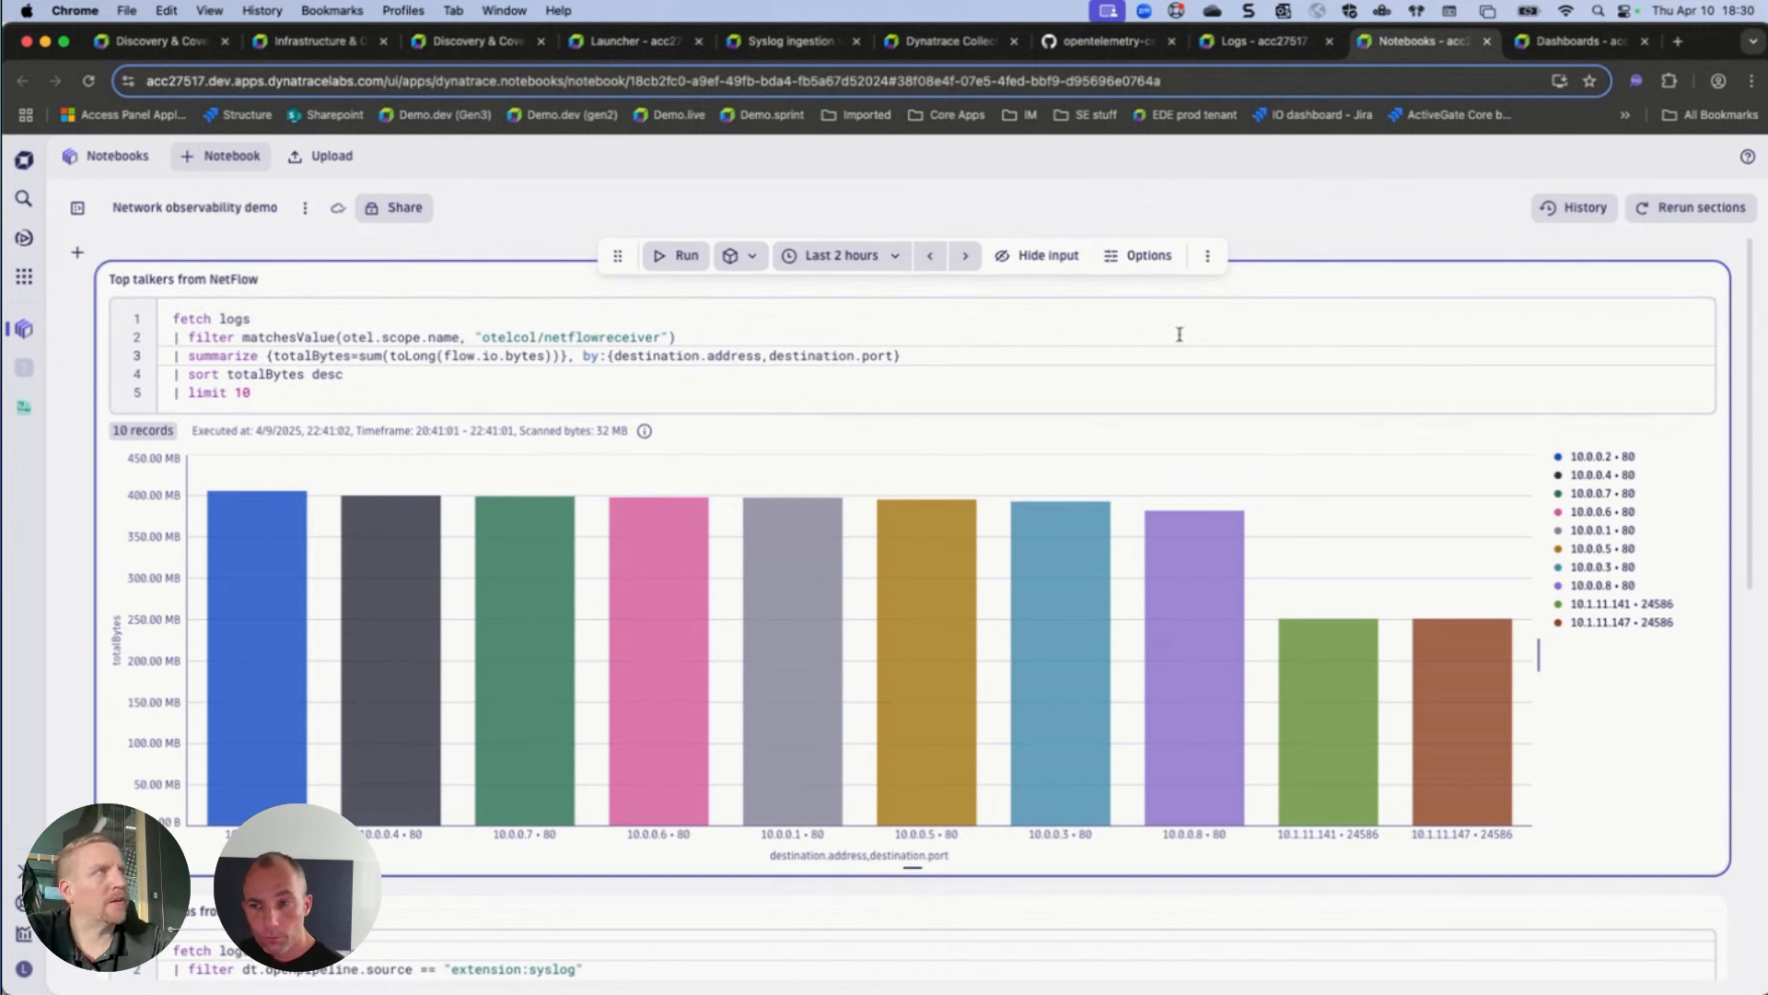
Examine the notebook's "Interface flaps from Syslog" query and its chart.
scroll(809, 574, down, 6)
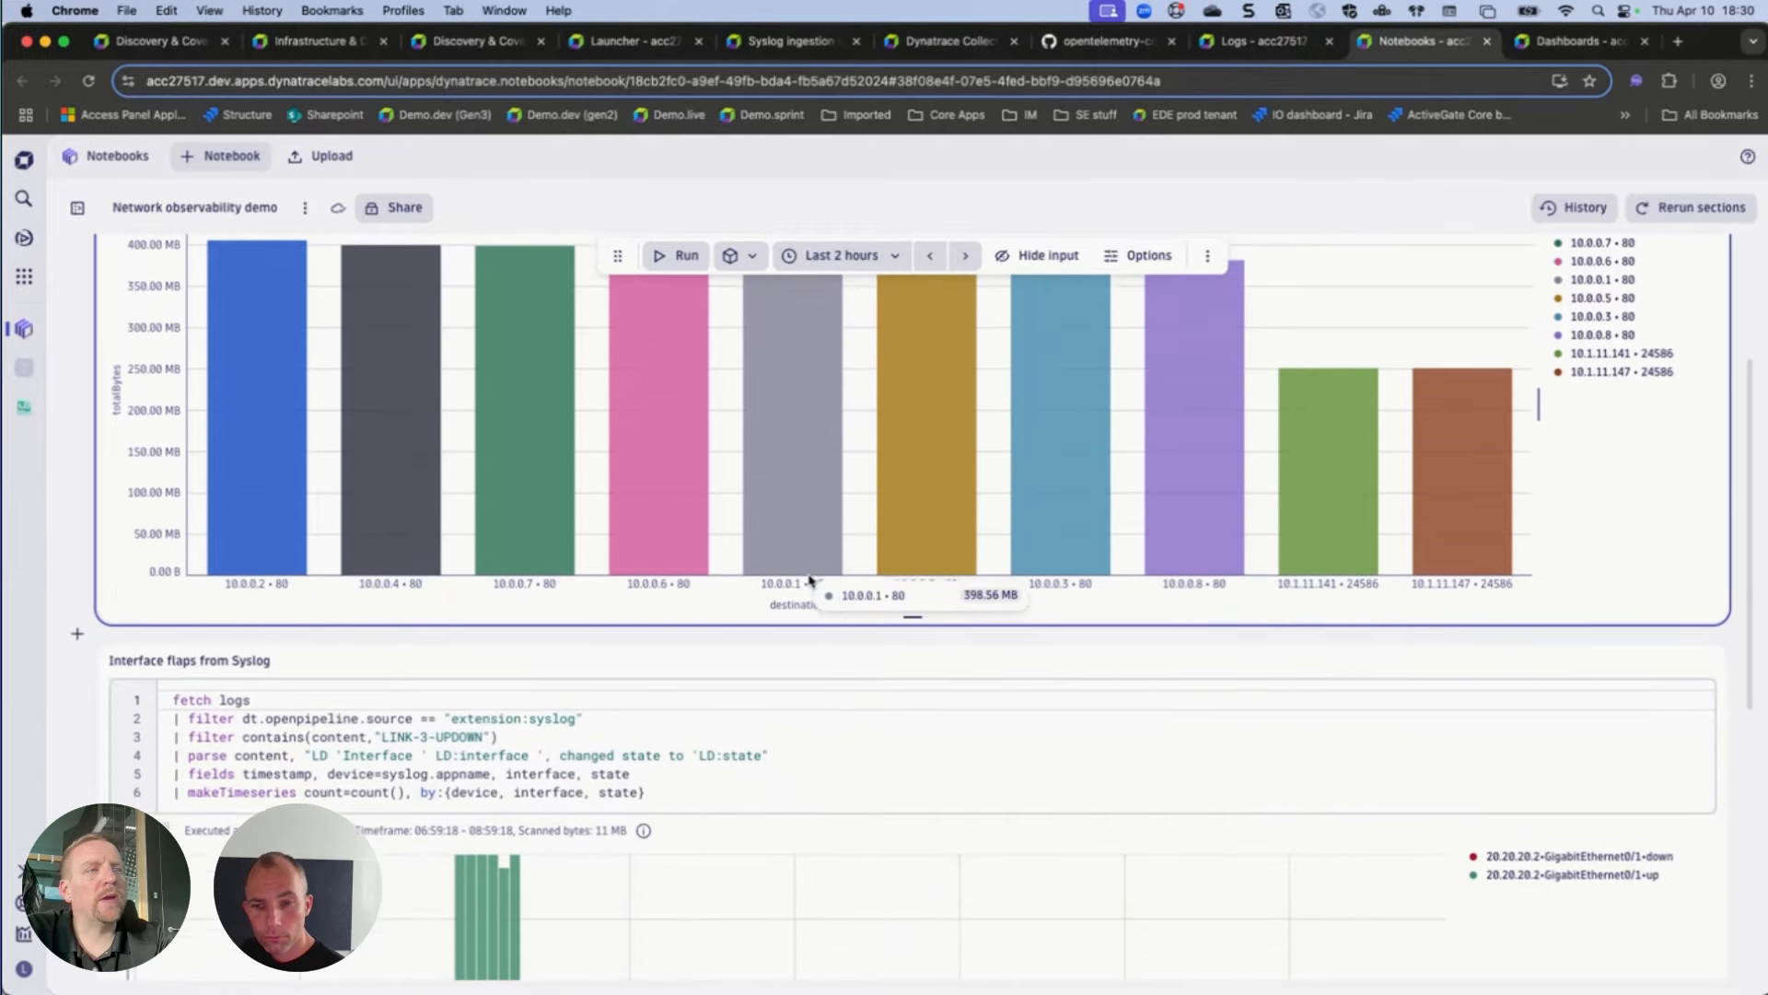
scroll(808, 574, down, 1)
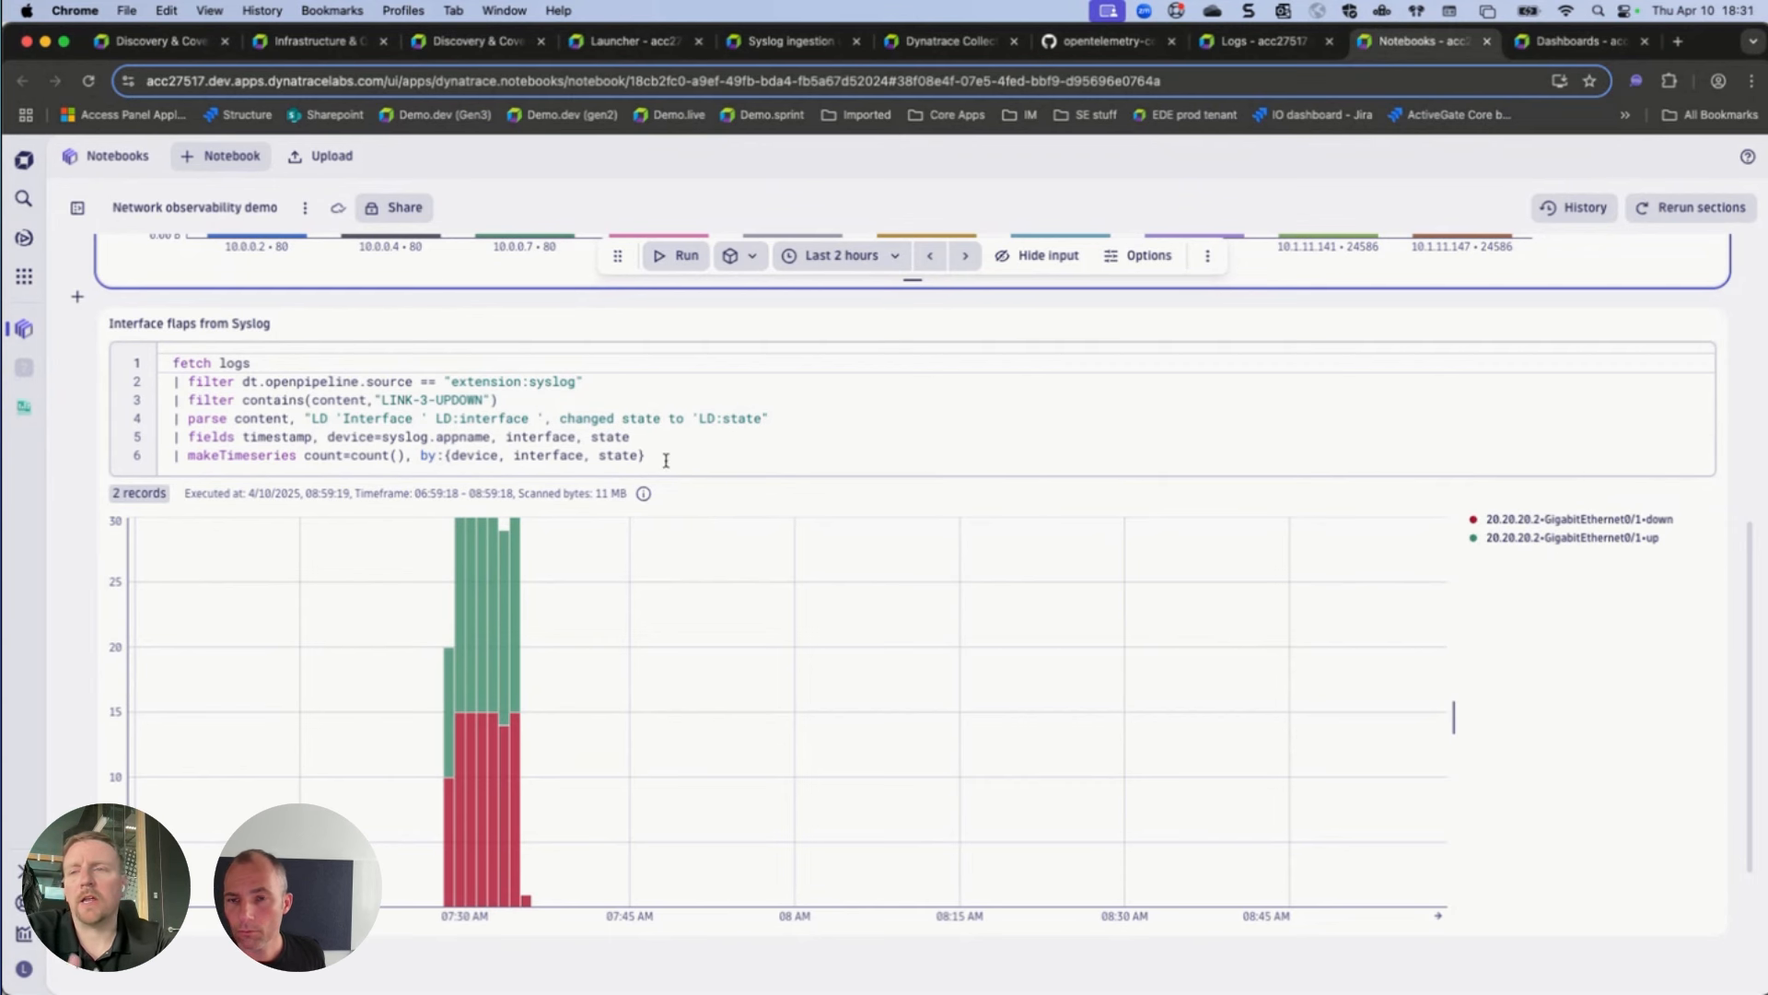
scroll(666, 461, up, 10)
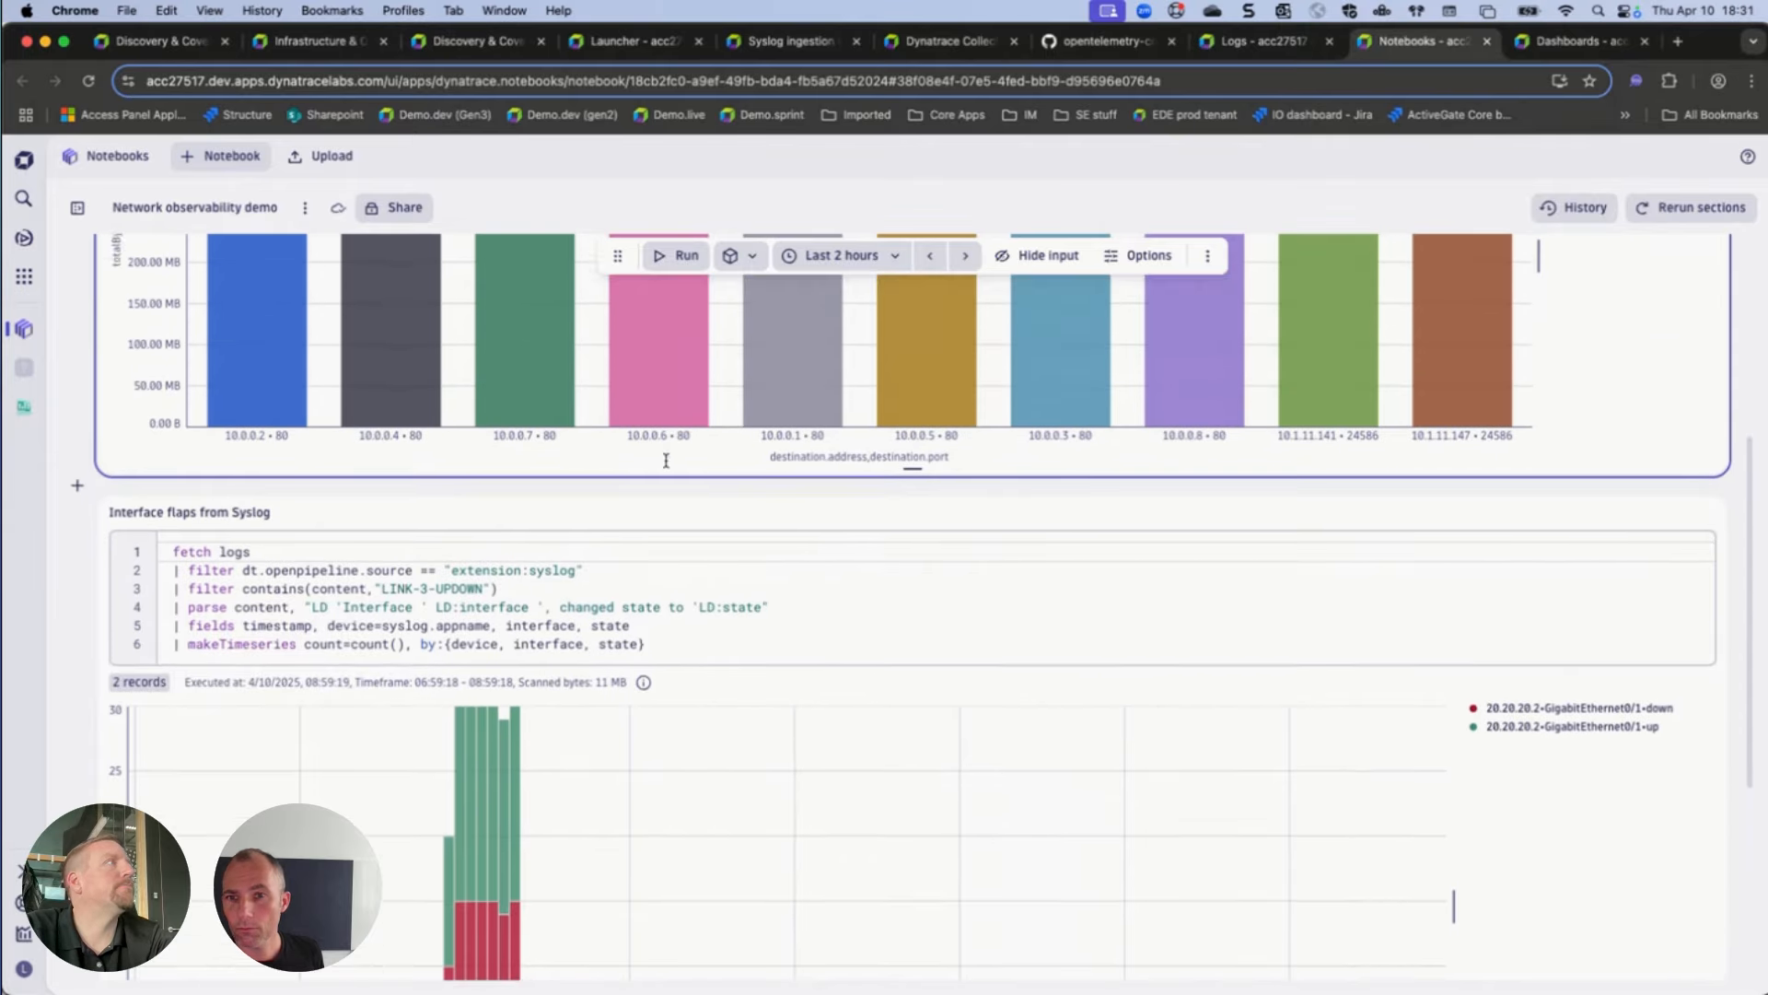
View the Network performance dashboard and return to the Network coverage page in Discovery & Coverage.
key(ctrl+Tab)
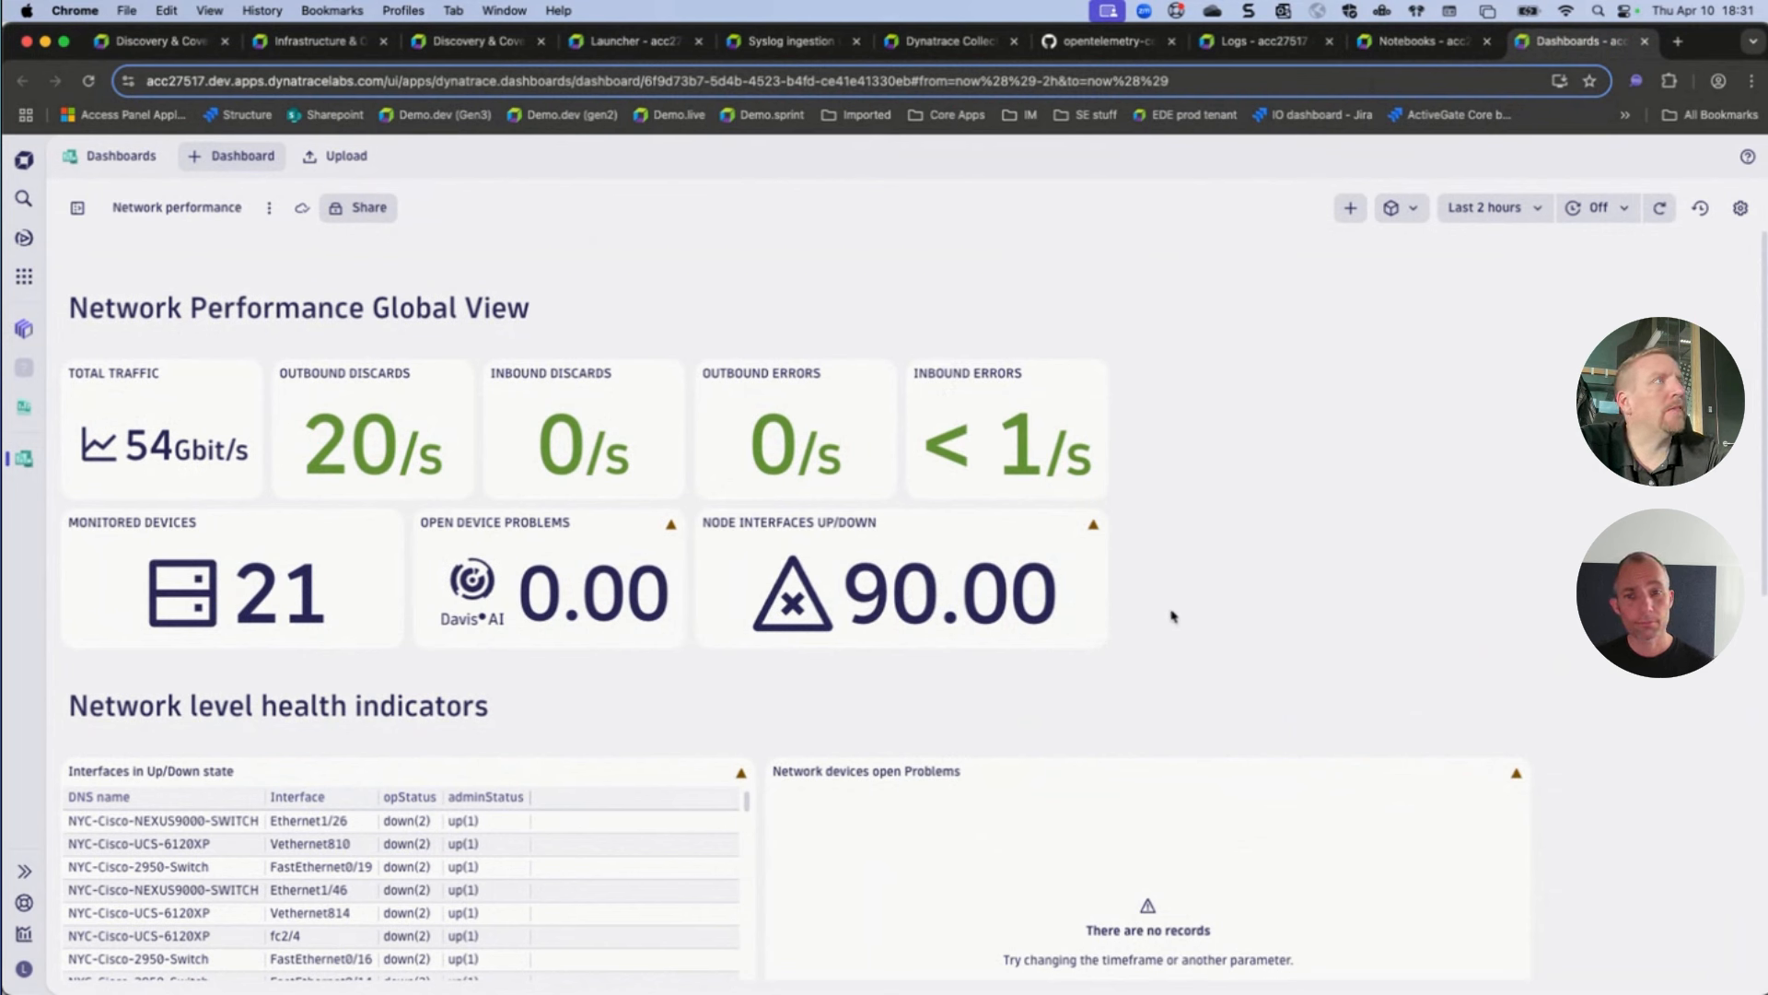
click(953, 41)
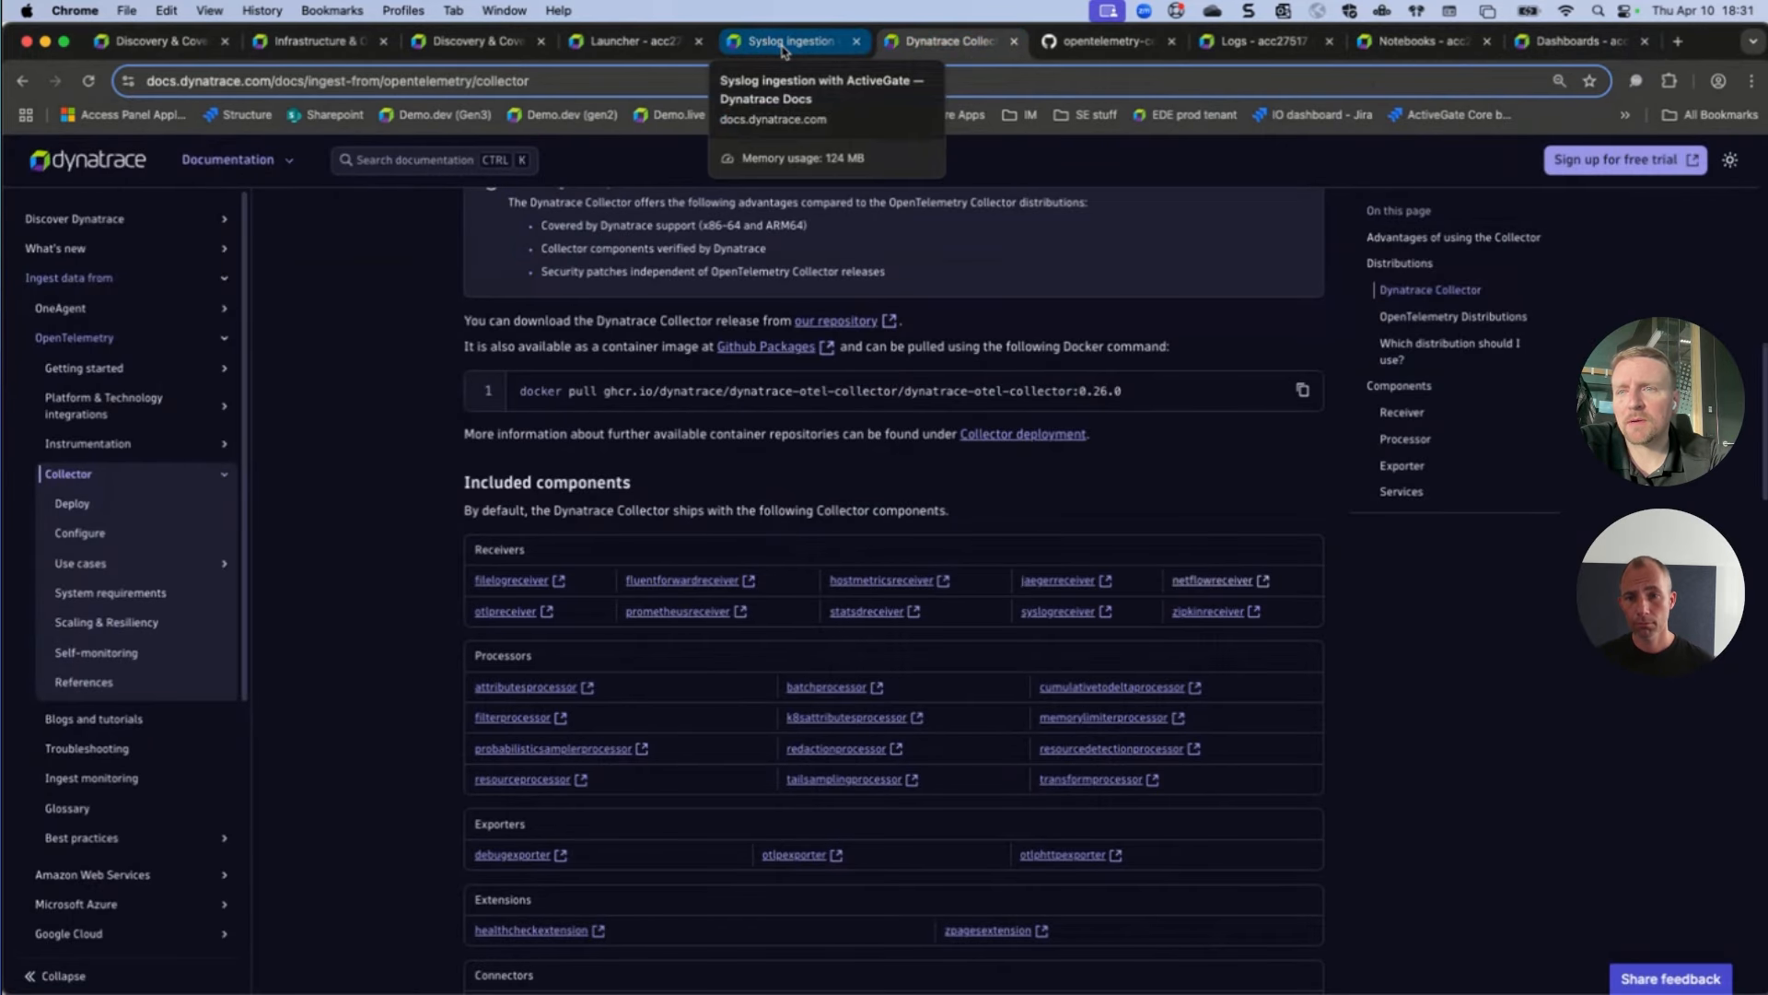
click(169, 43)
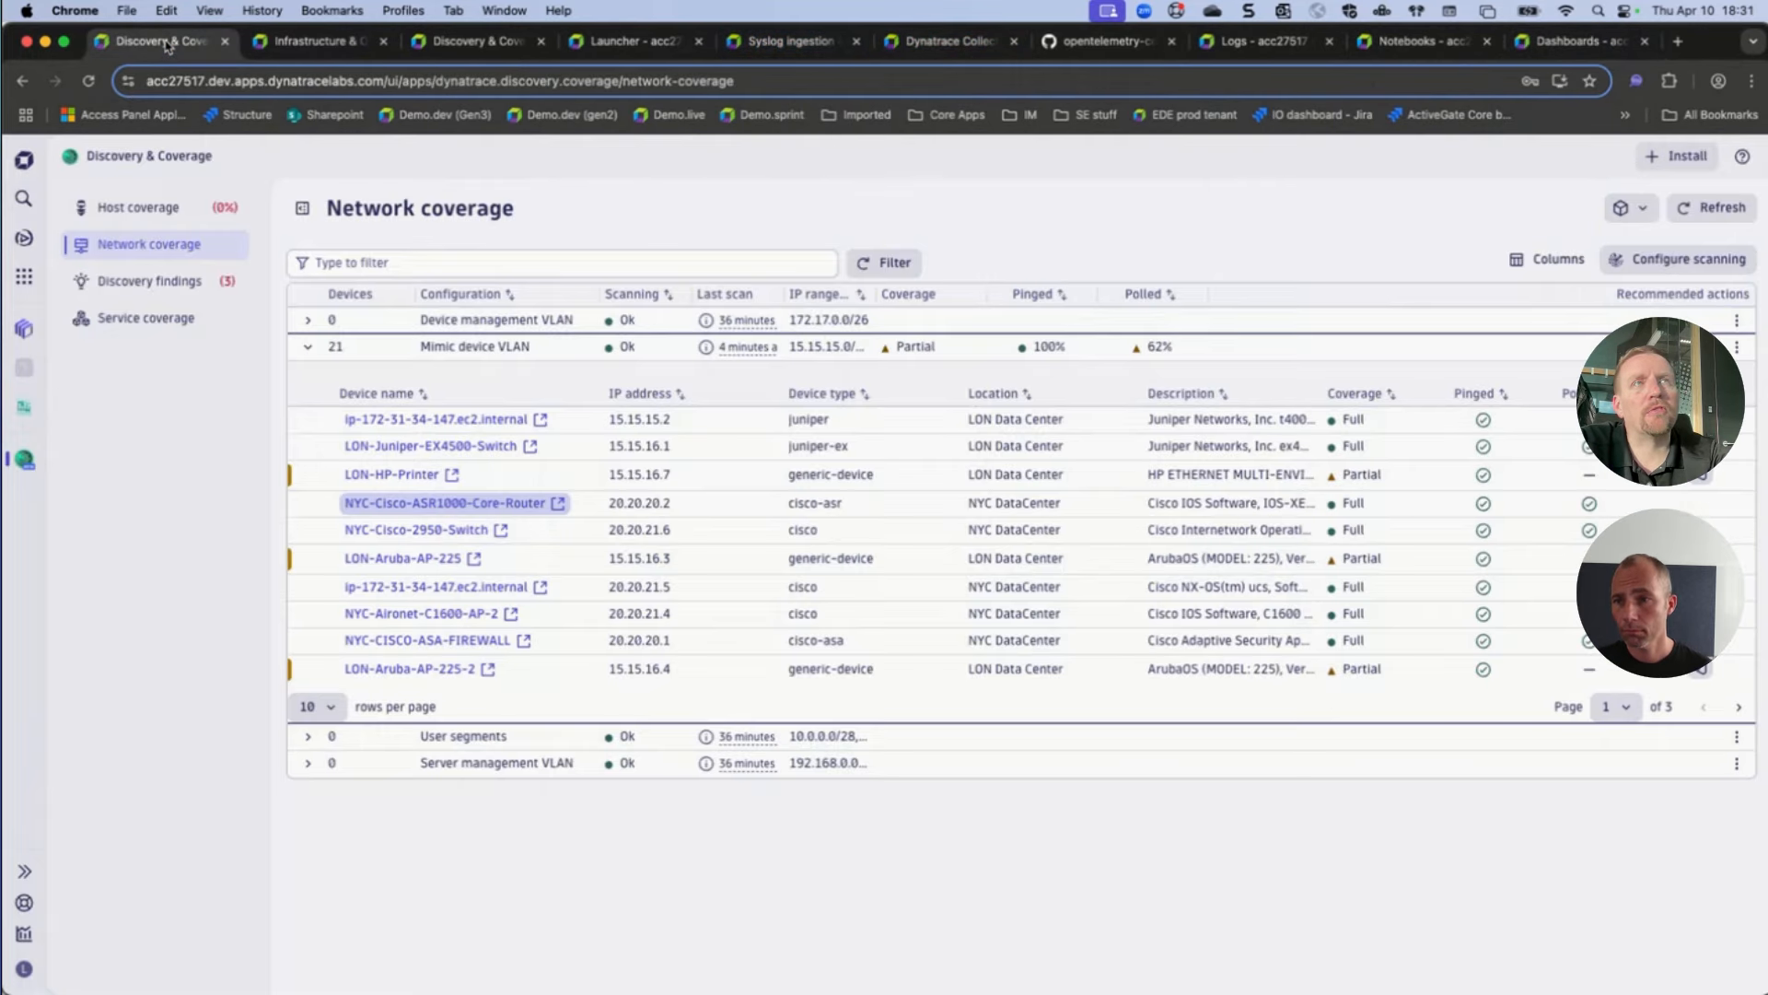